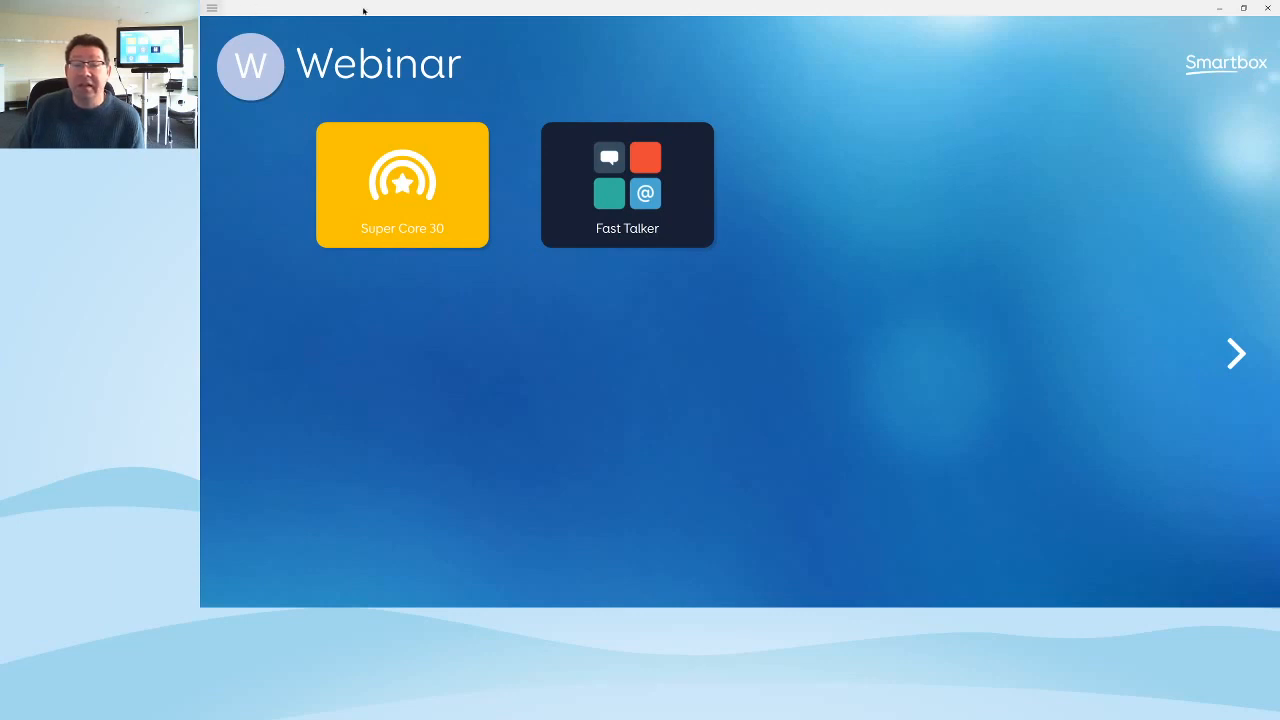
Step: Start a new blank grid set and name it Drinks
left_click(212, 9)
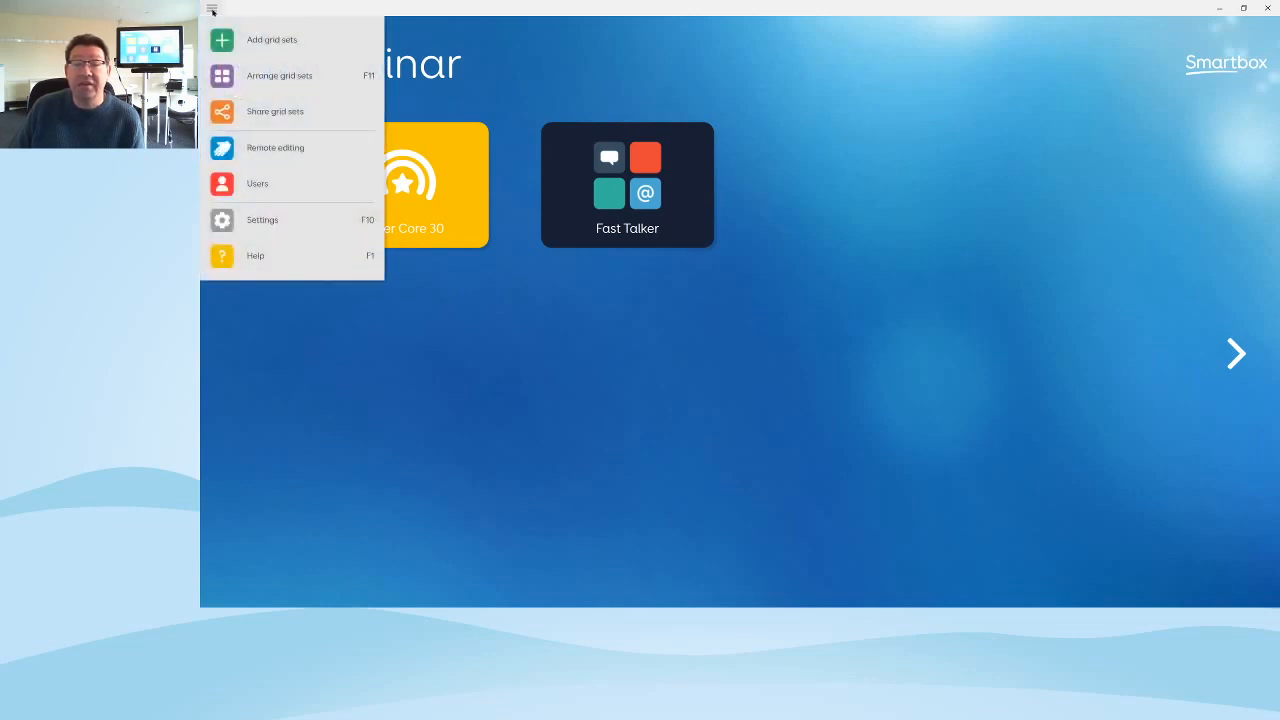
left_click(281, 43)
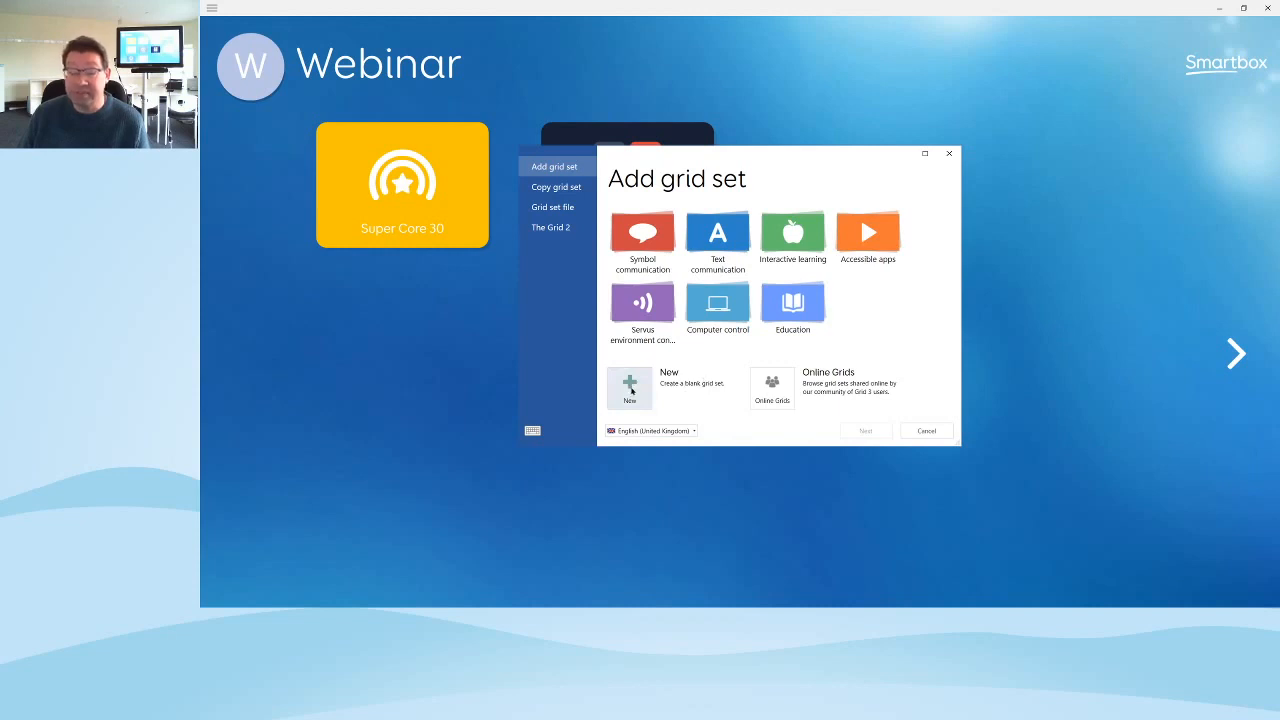
left_click(629, 391)
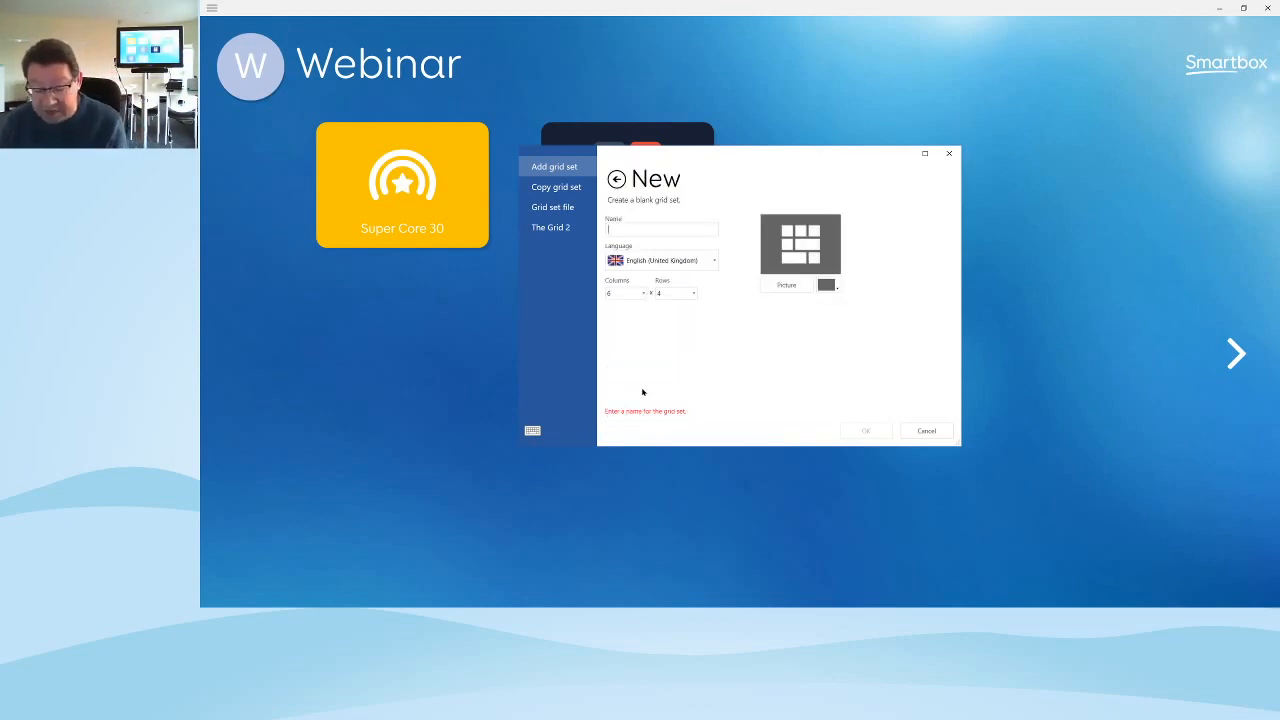
type("B")
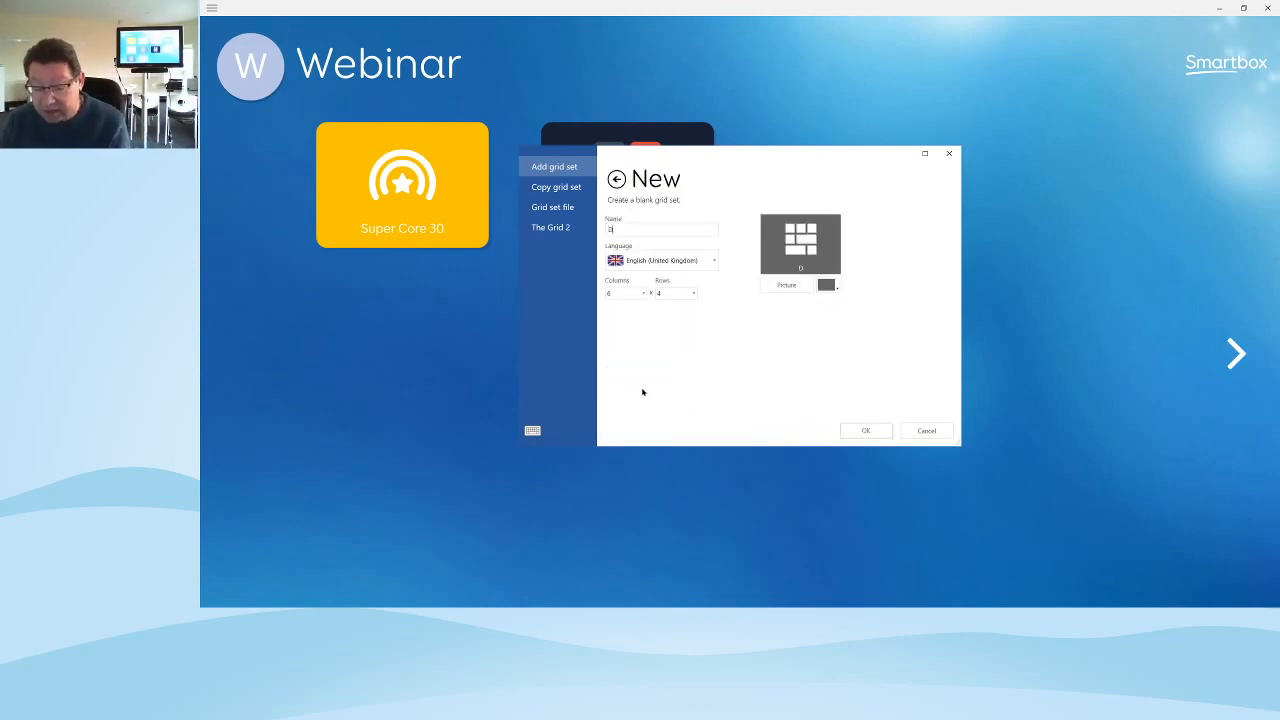
type("rinks")
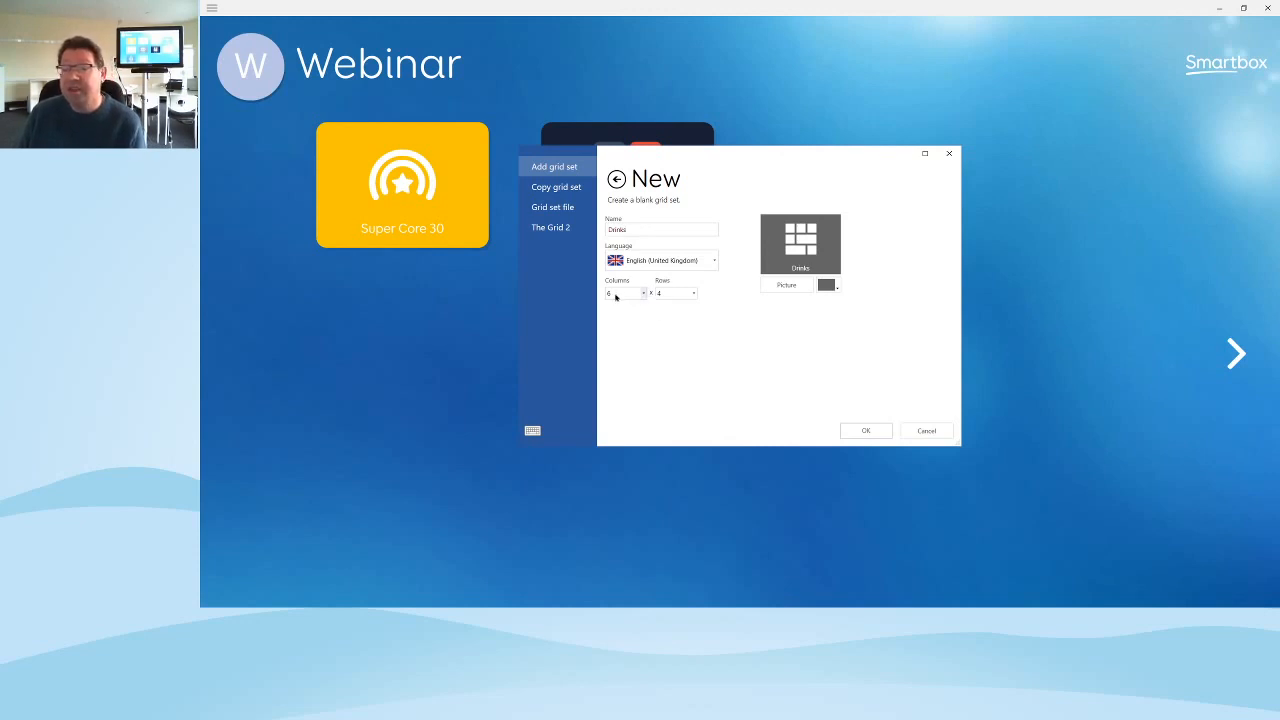
Step: Set the new grid set's number of rows to 3
left_click(695, 293)
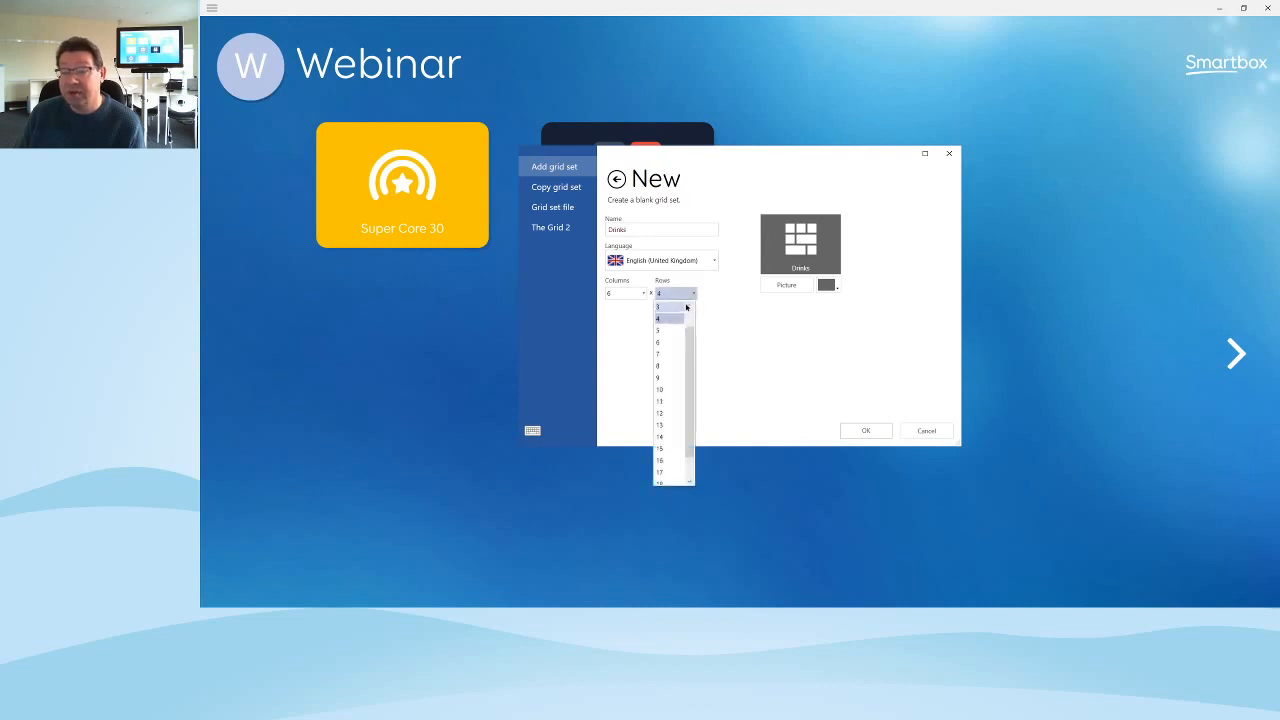
left_click(690, 306)
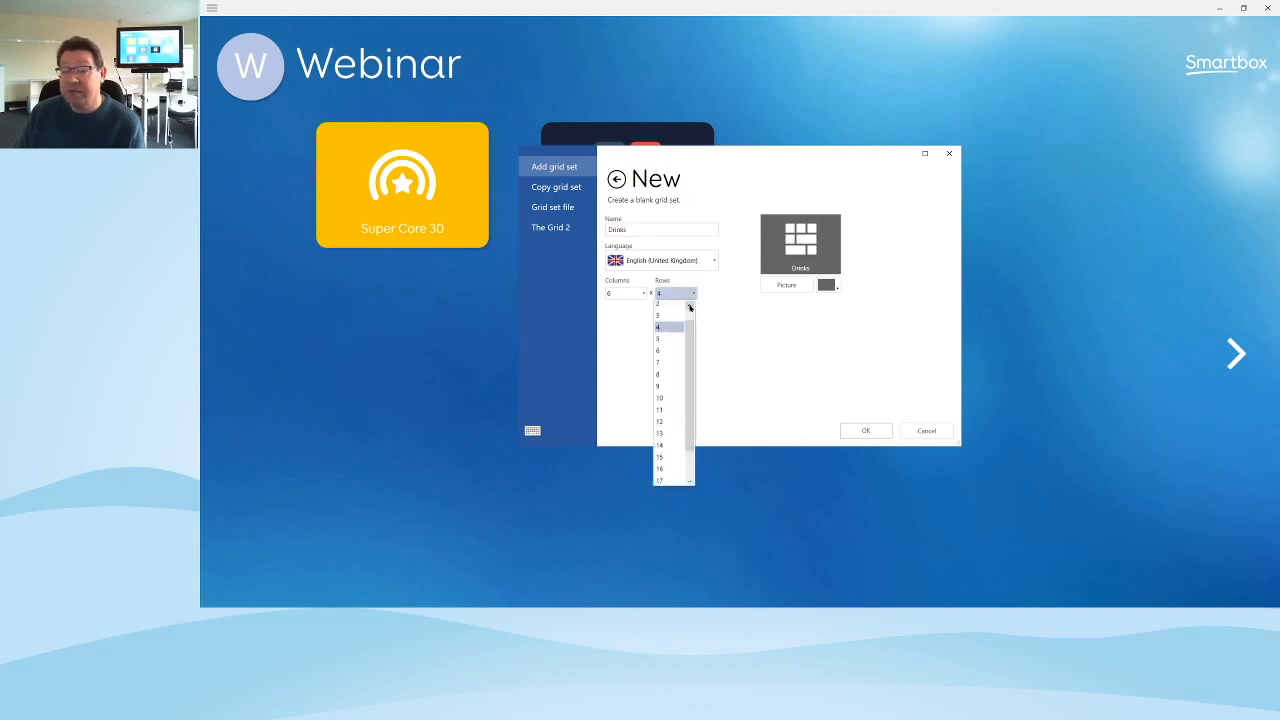
left_click(690, 306)
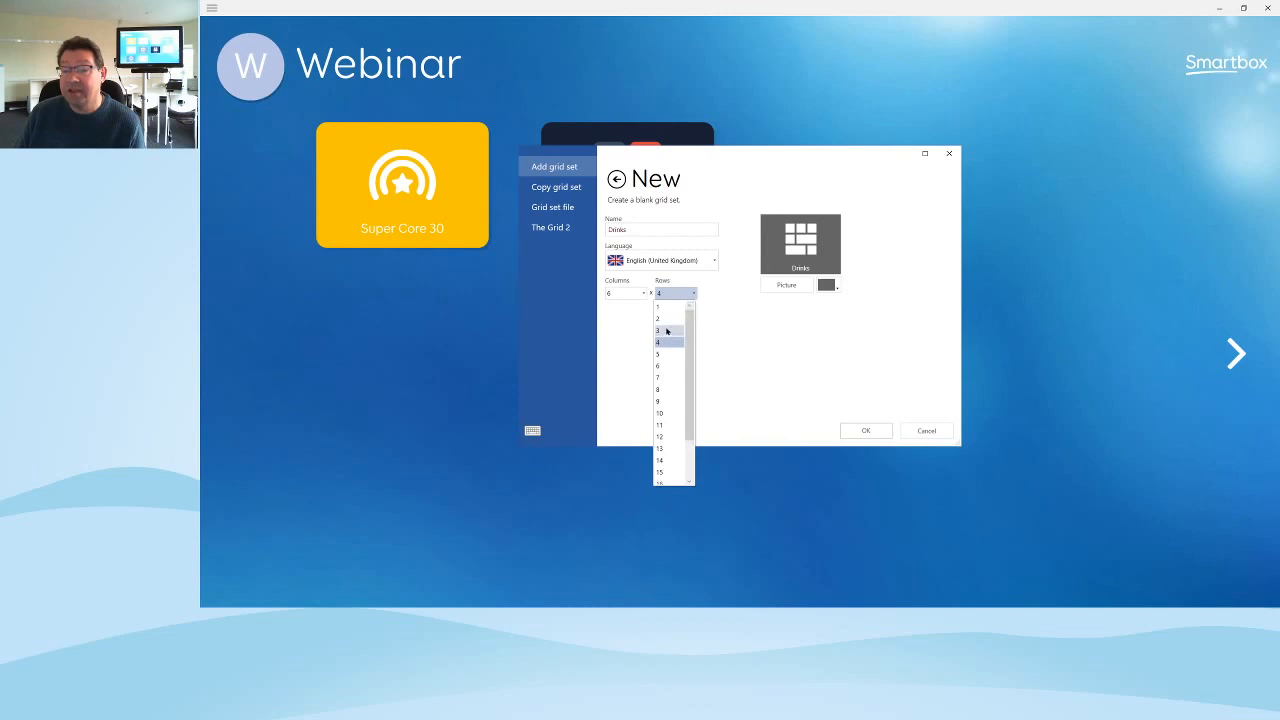
left_click(667, 331)
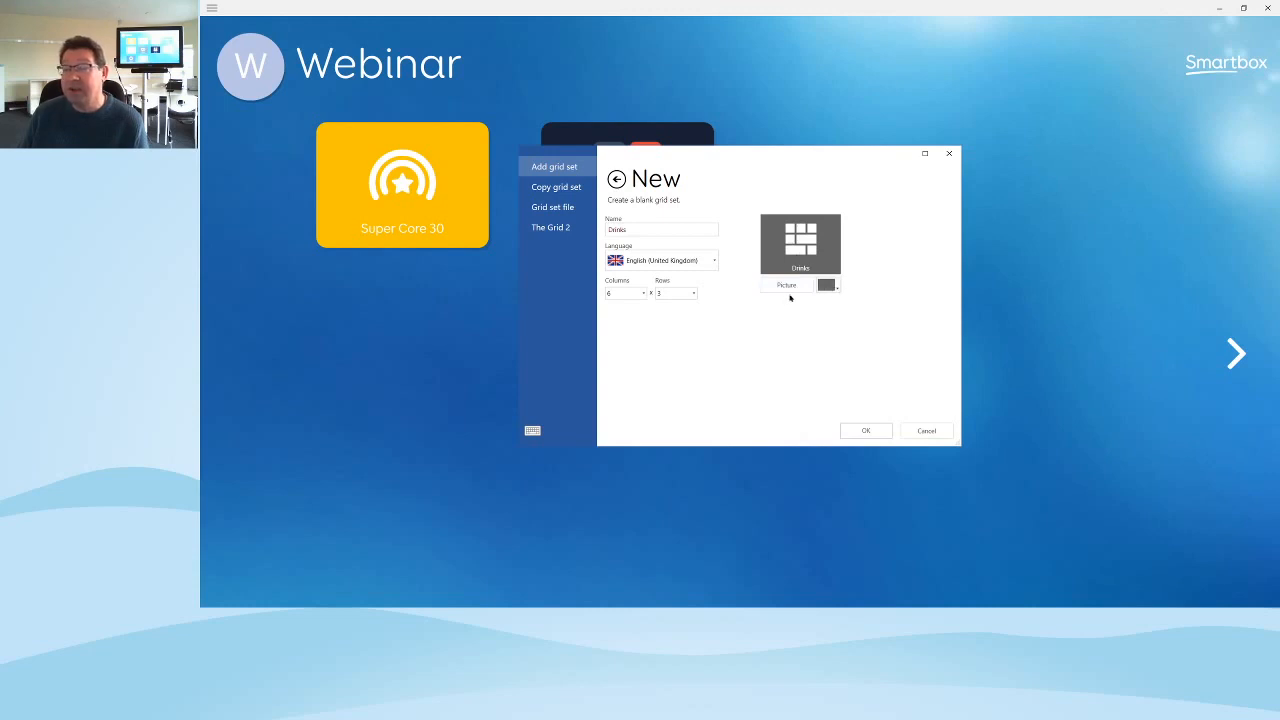
Step: Change the grid set's picture to the Widgit "drink" symbol of a person drinking
left_click(788, 286)
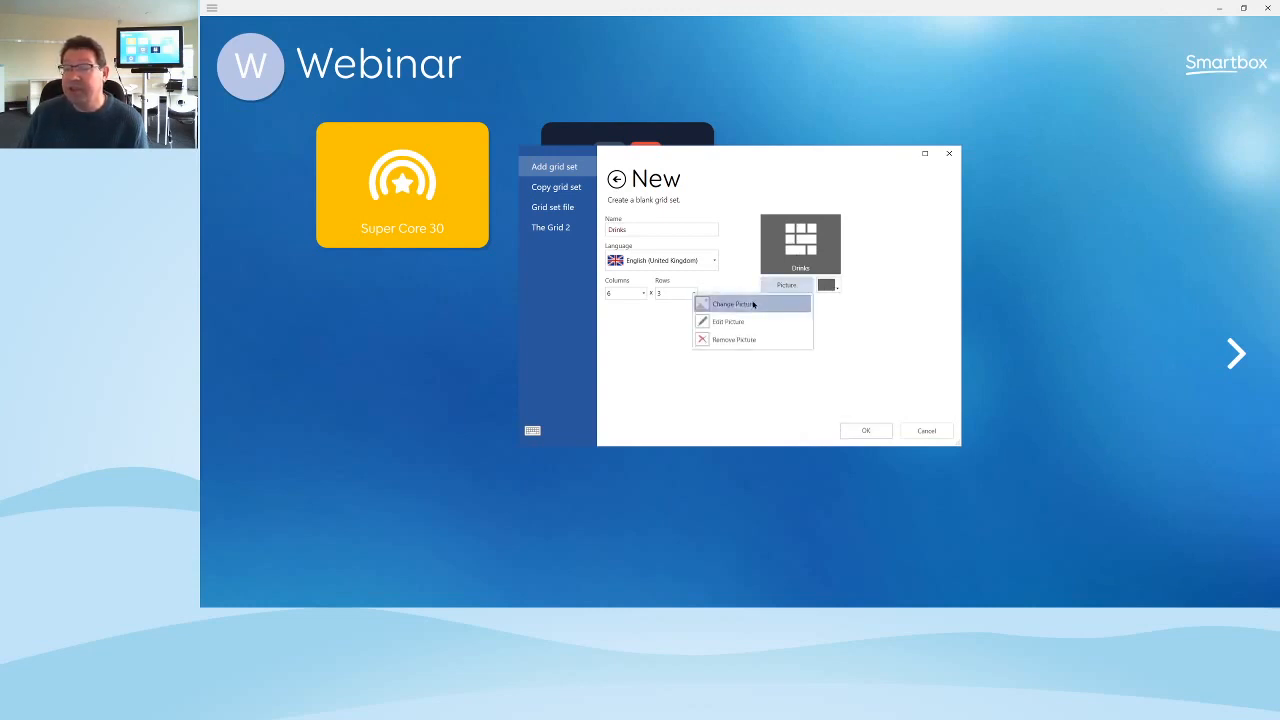
left_click(753, 304)
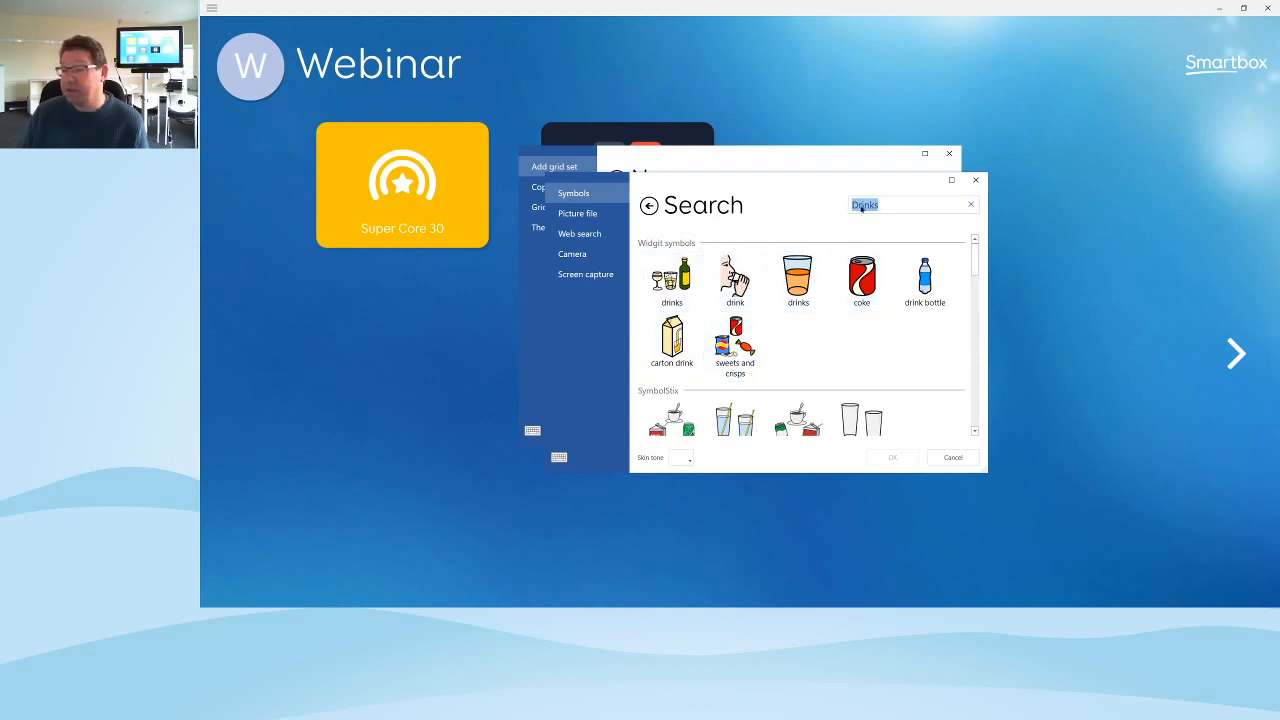
left_click(737, 289)
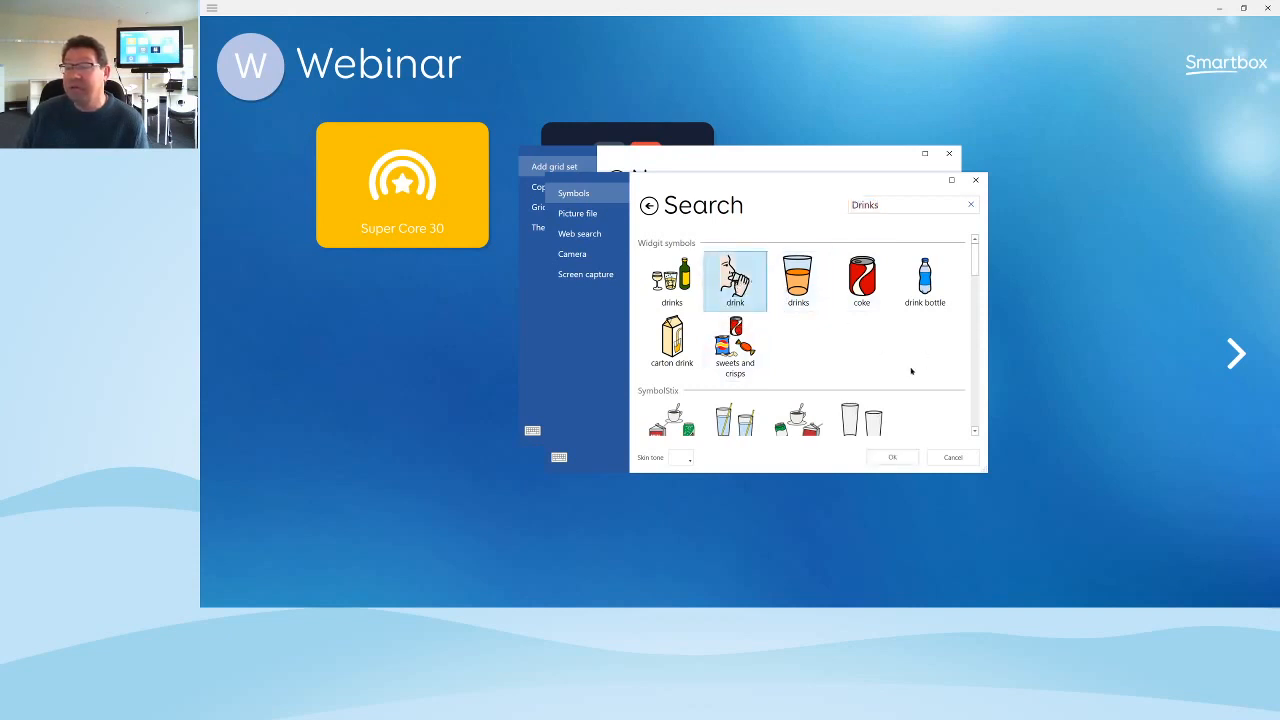
left_click(893, 456)
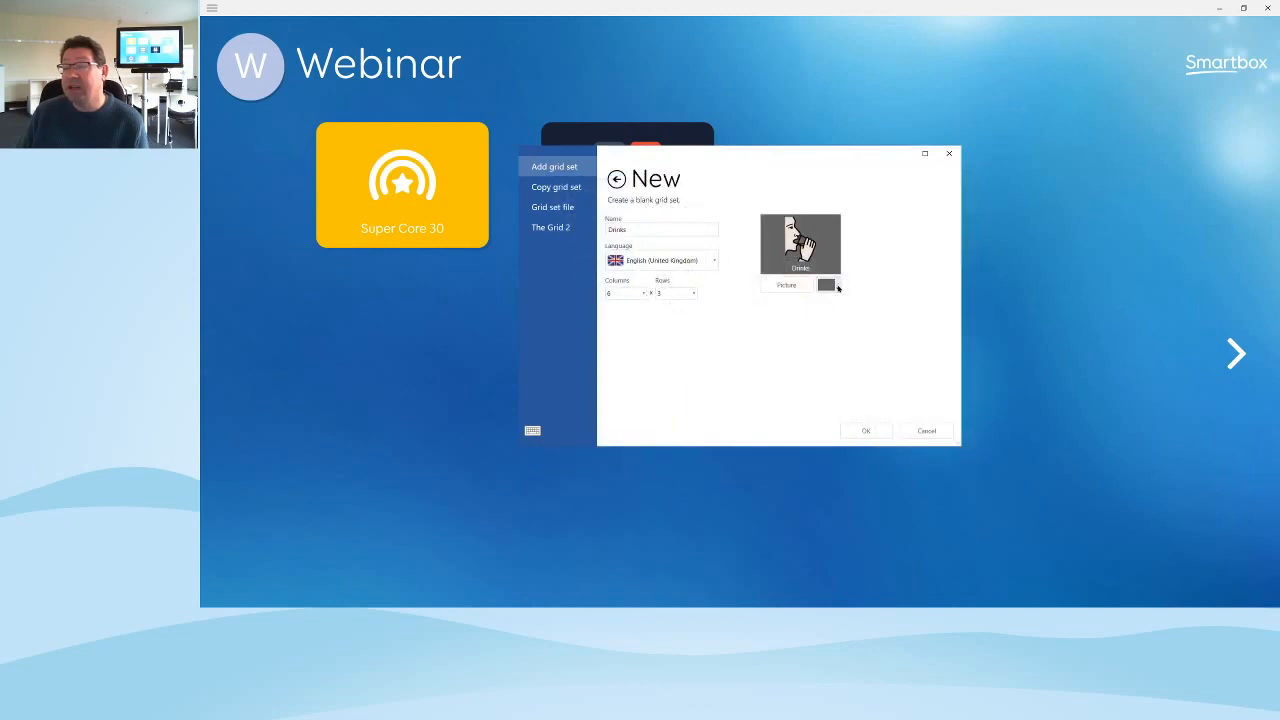
Step: Give the grid set's thumbnail a yellow background and finish creating the grid set
left_click(826, 286)
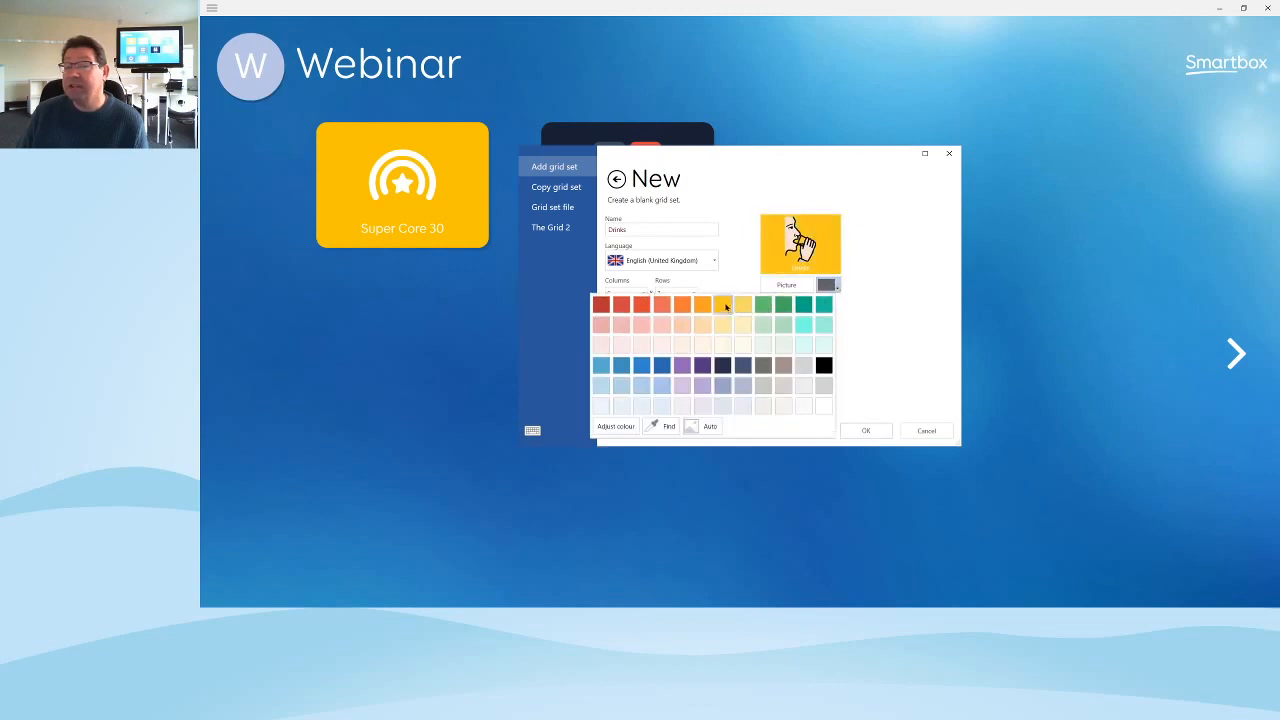
left_click(723, 305)
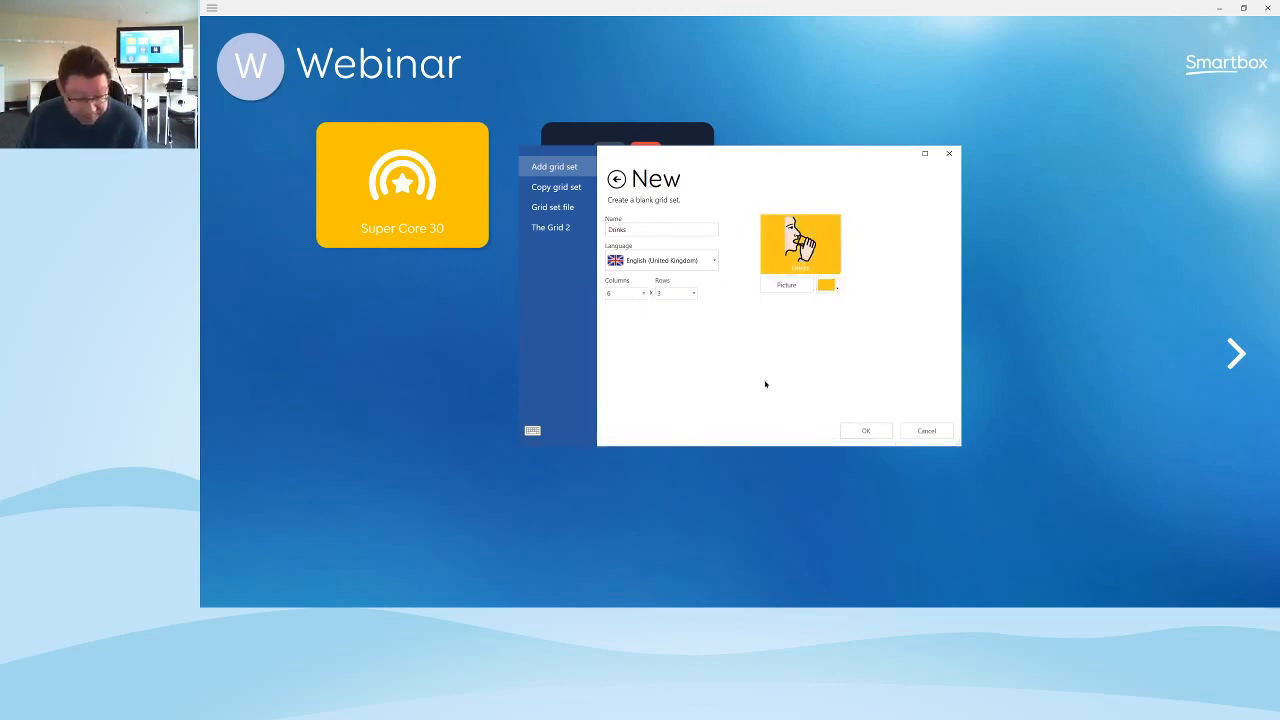
left_click(868, 430)
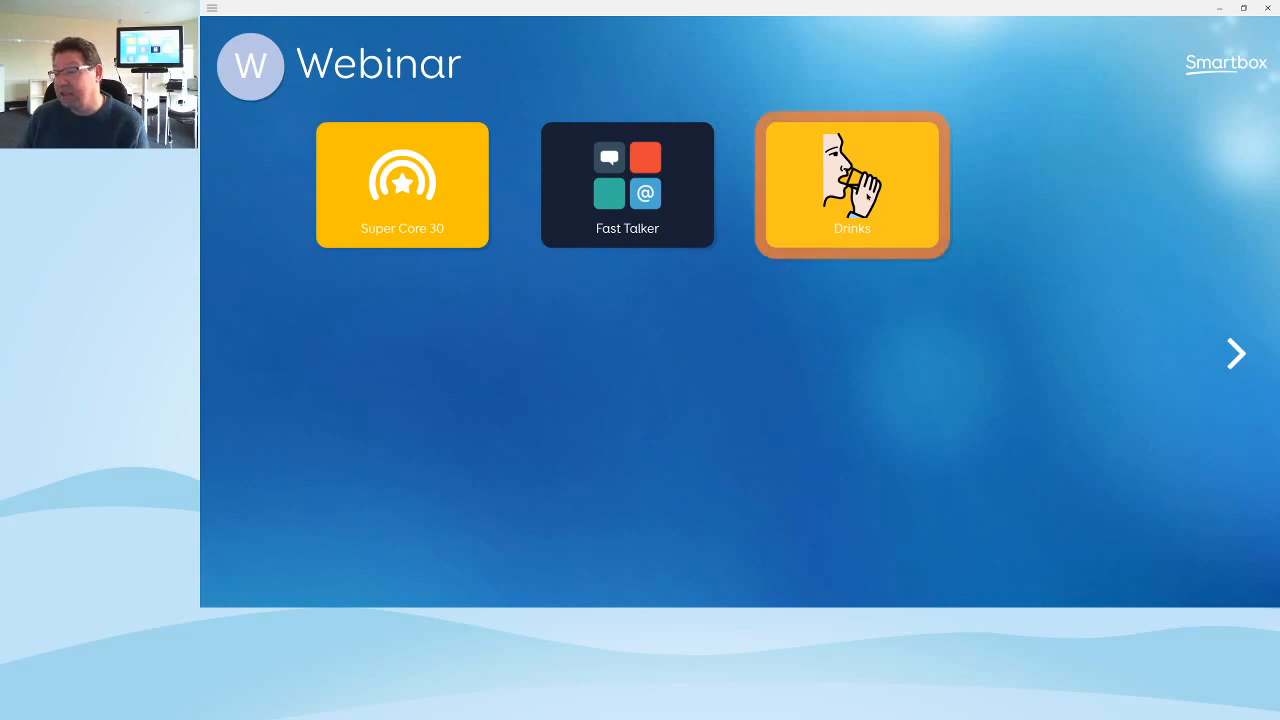
Step: Open the Drinks grid set, put its empty grid into editing mode, and dismiss the focus assist notification
left_click(870, 200)
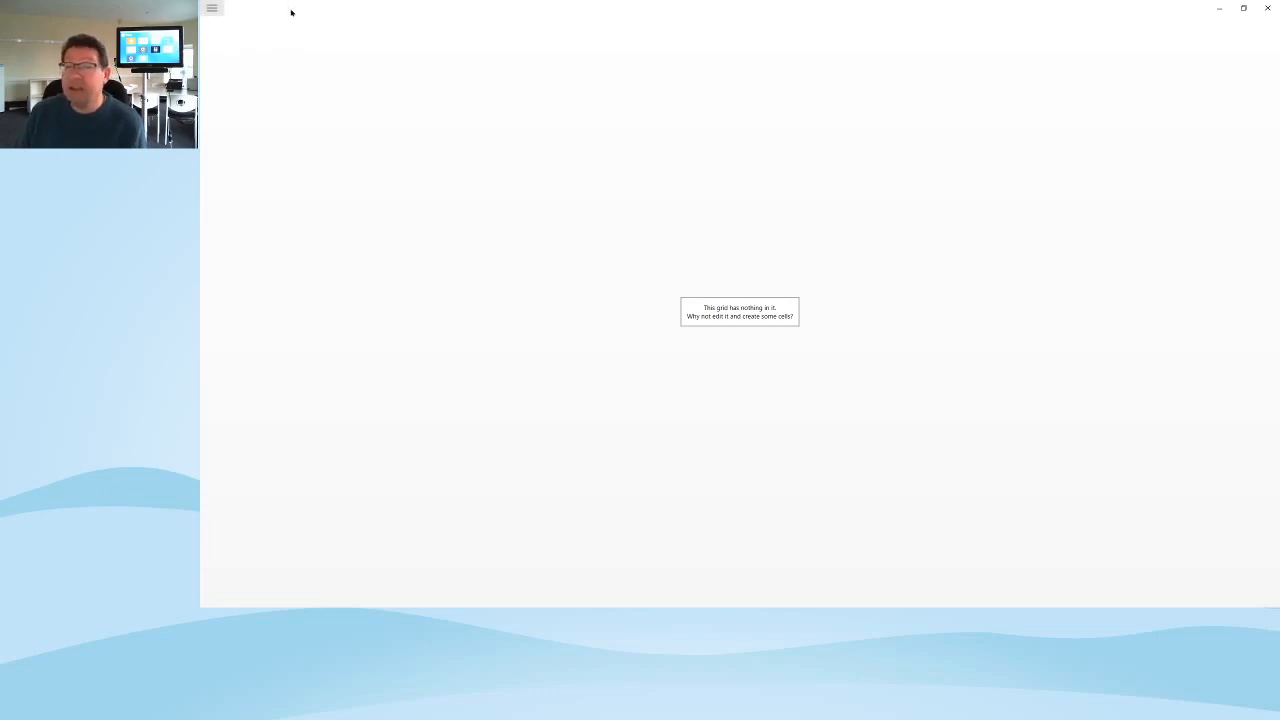
left_click(234, 10)
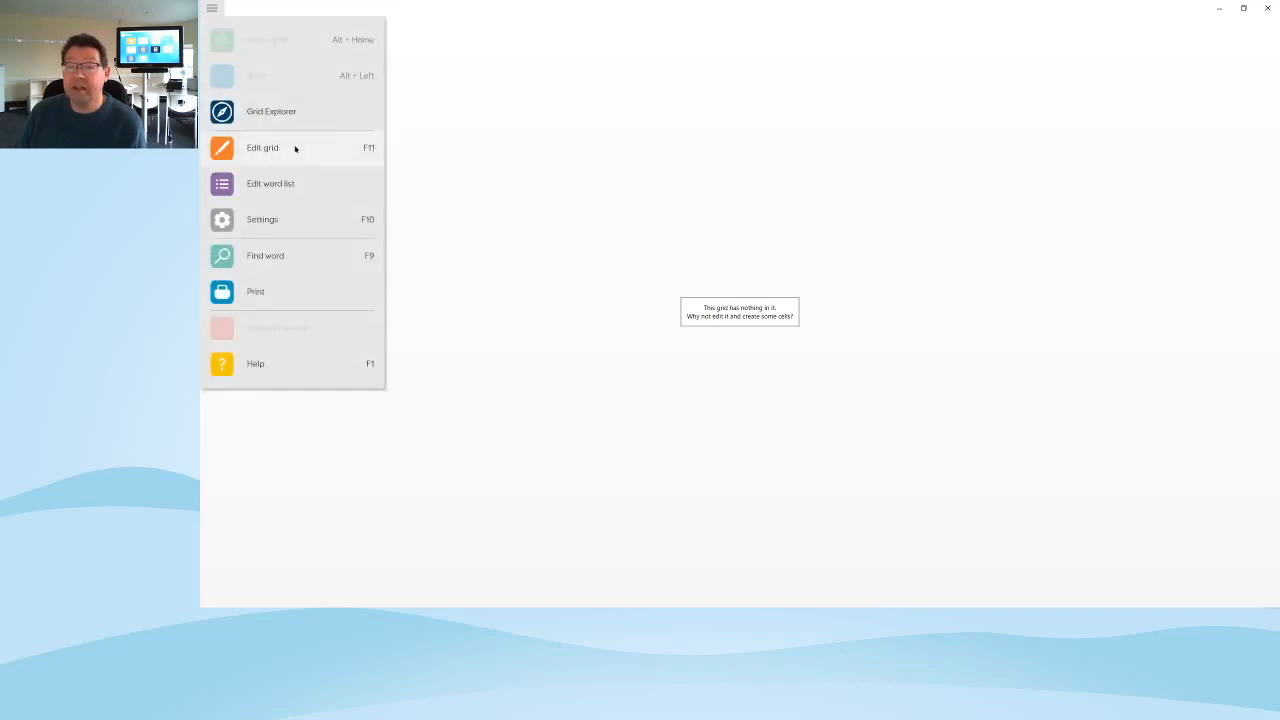
left_click(306, 148)
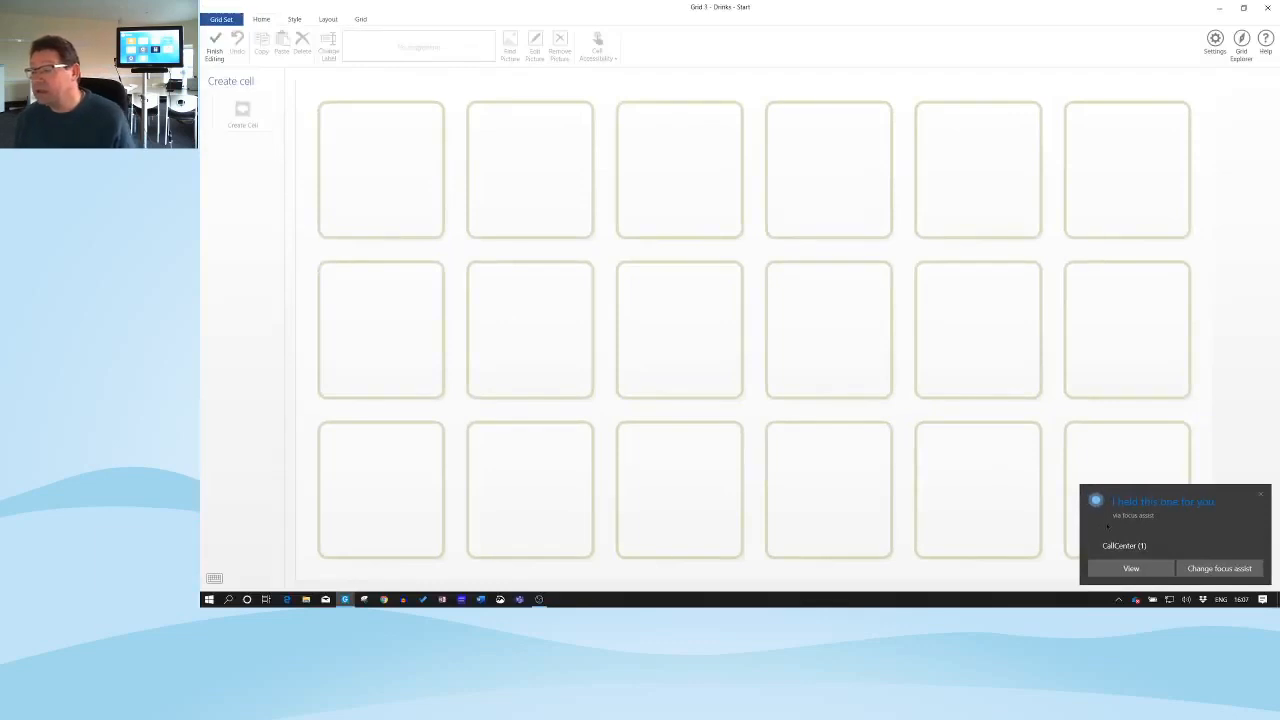
left_click(1259, 494)
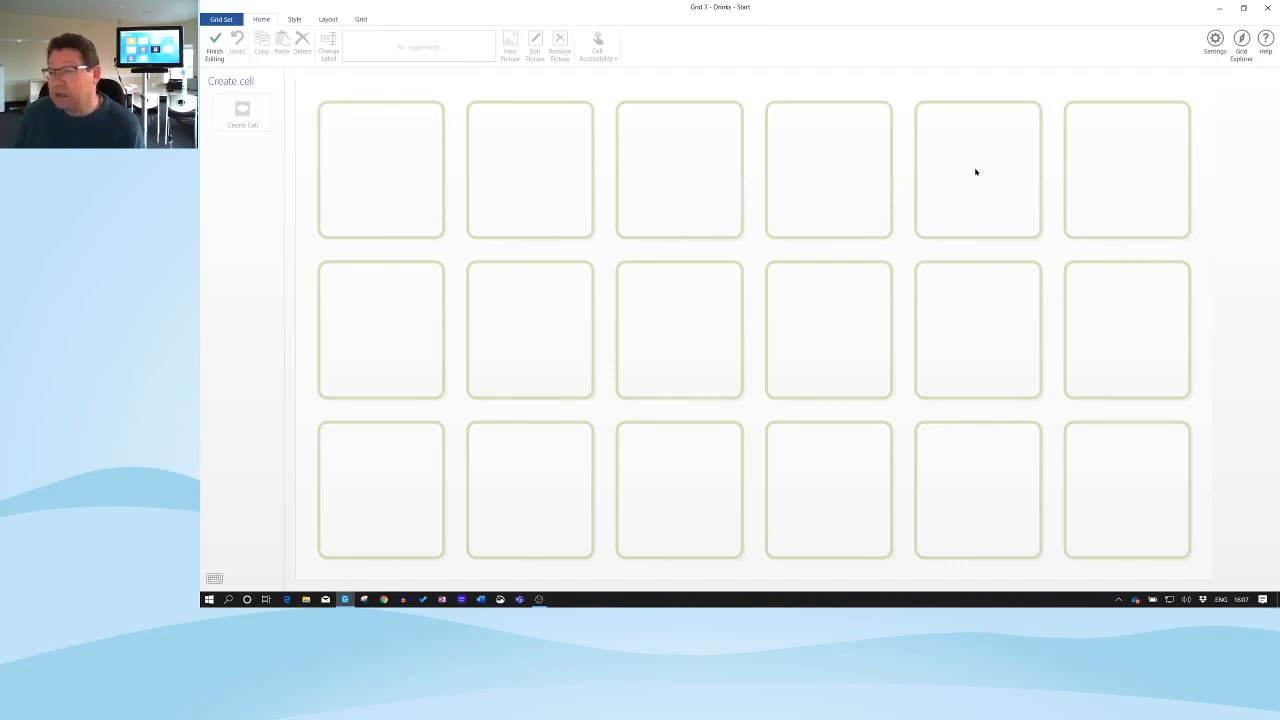
Step: Create a Write cell labelled "coffee" in the fifth column of the first row
left_click(985, 174)
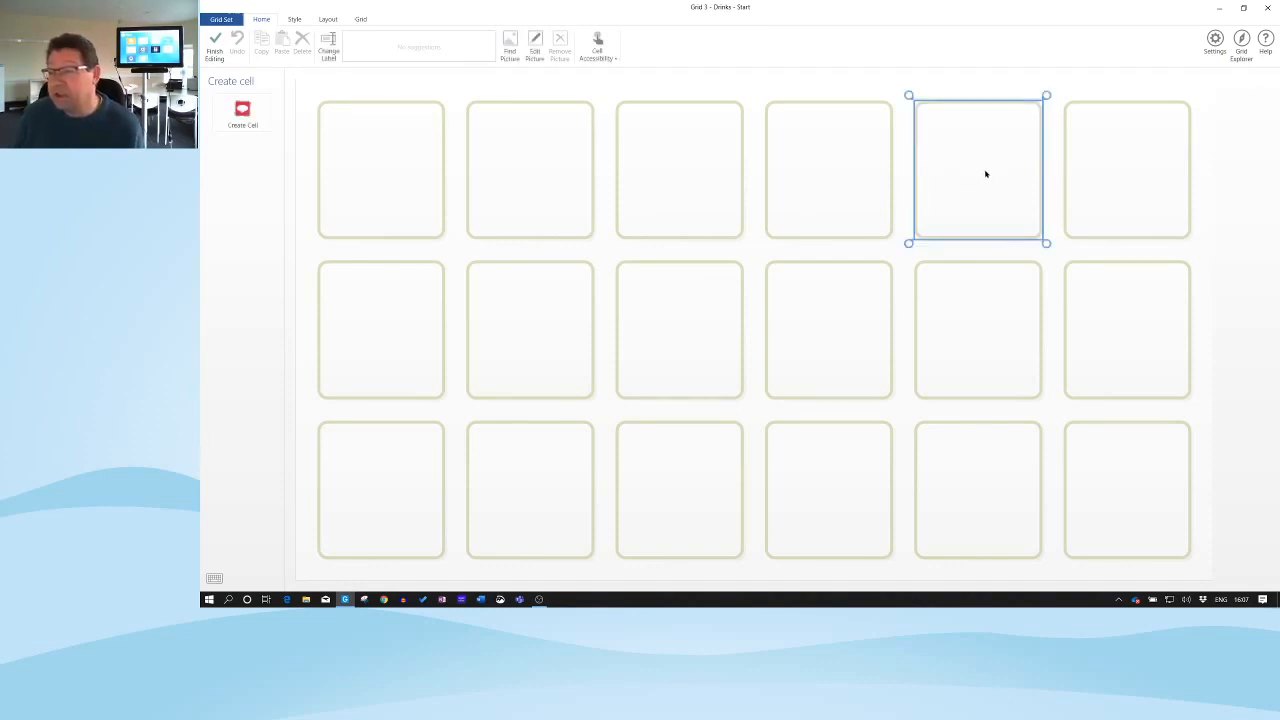
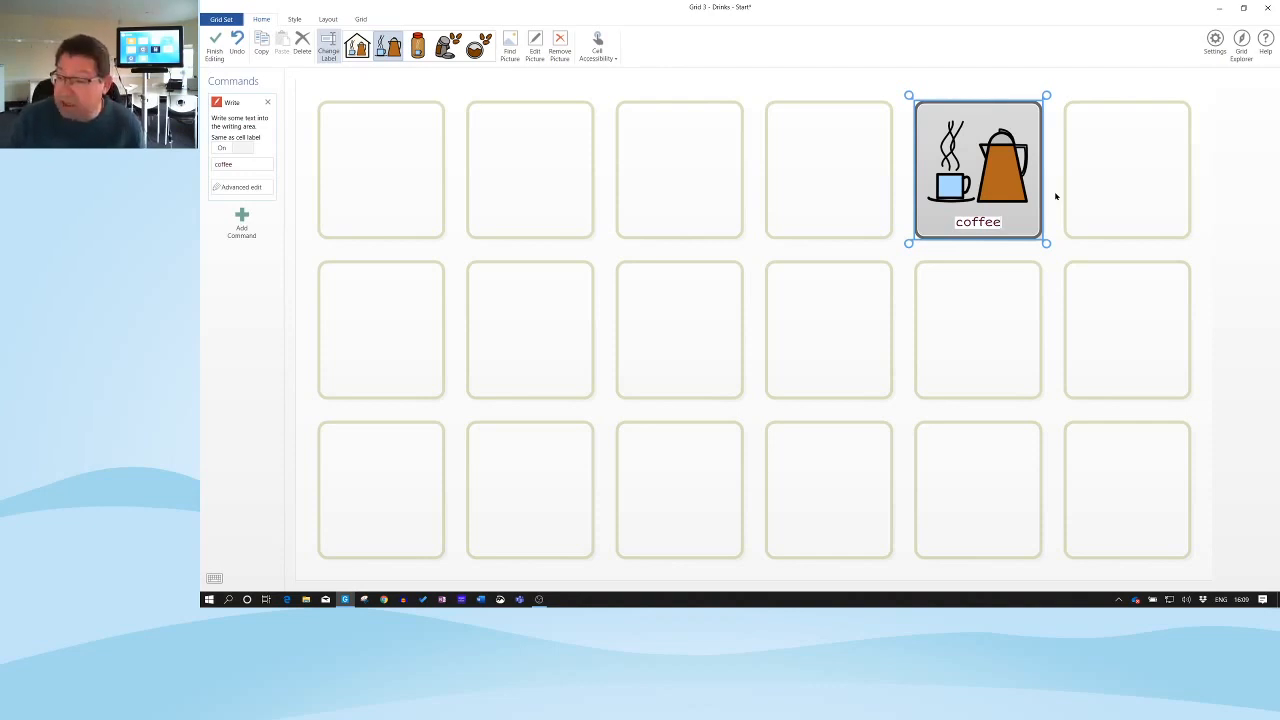
key("Return")
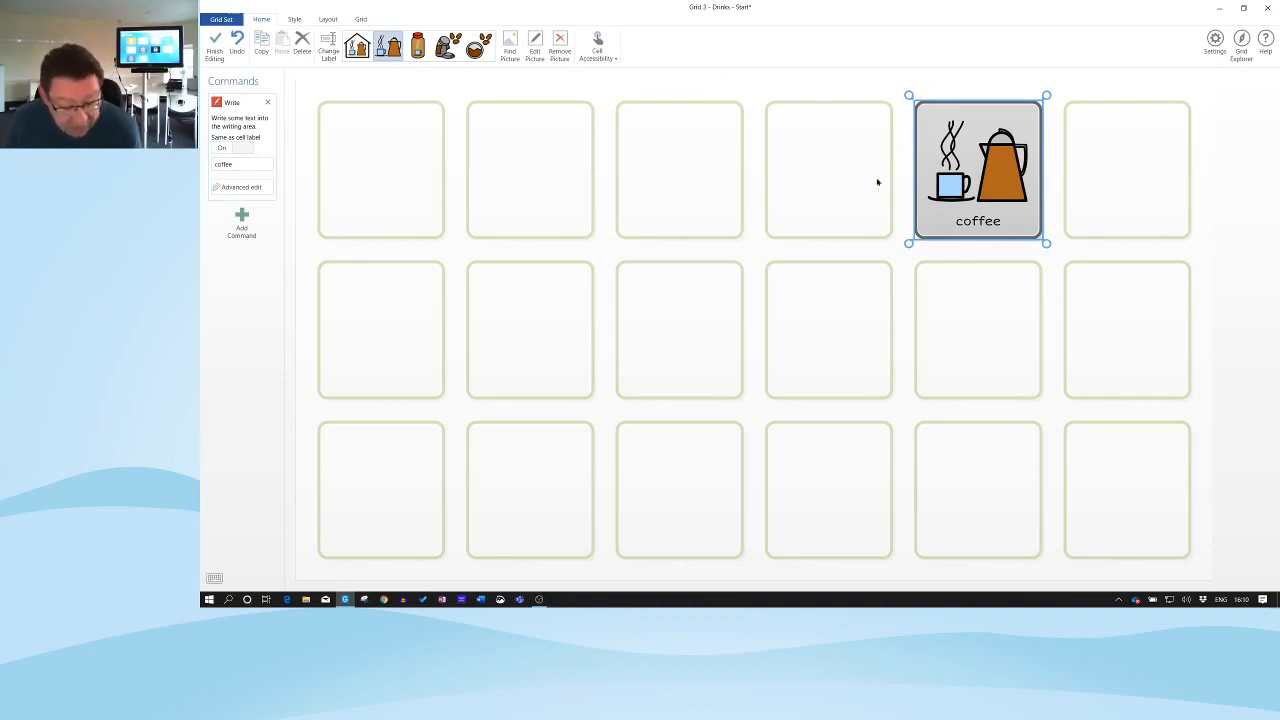
Step: Create a Write cell labelled "cappuccino" directly below the coffee cell
left_click(976, 331)
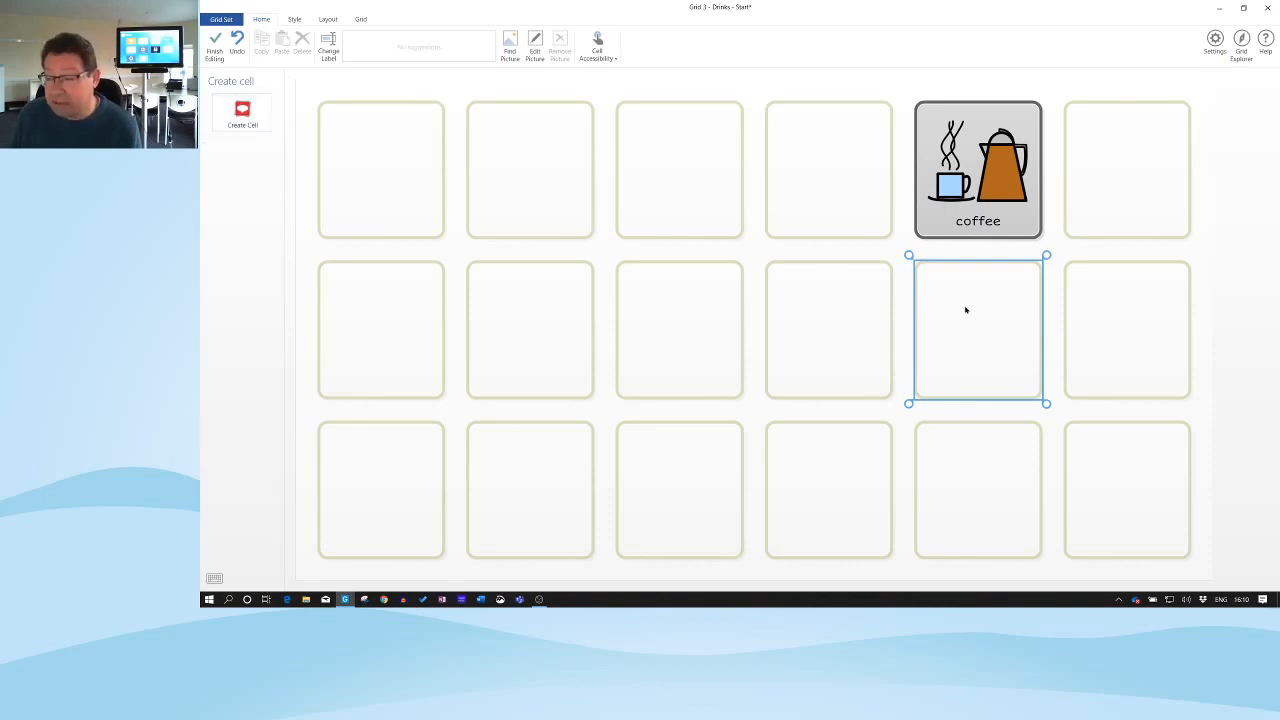
left_click(242, 112)
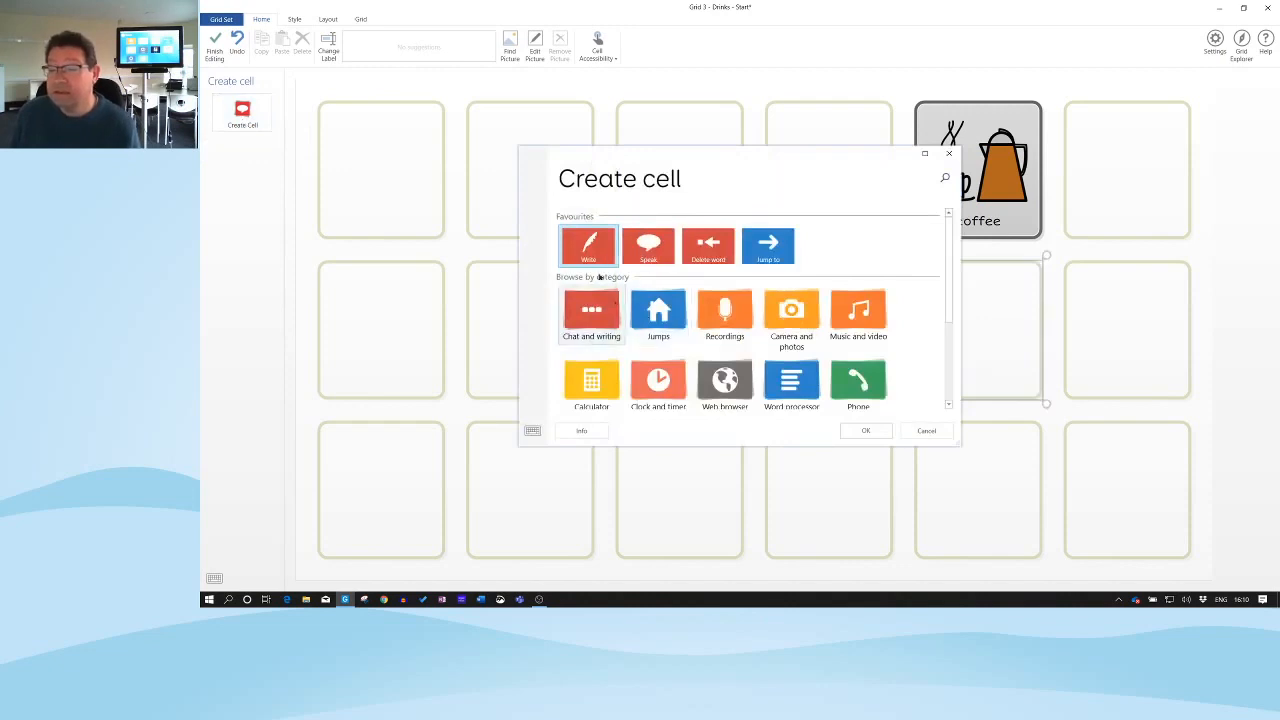
left_click(866, 431)
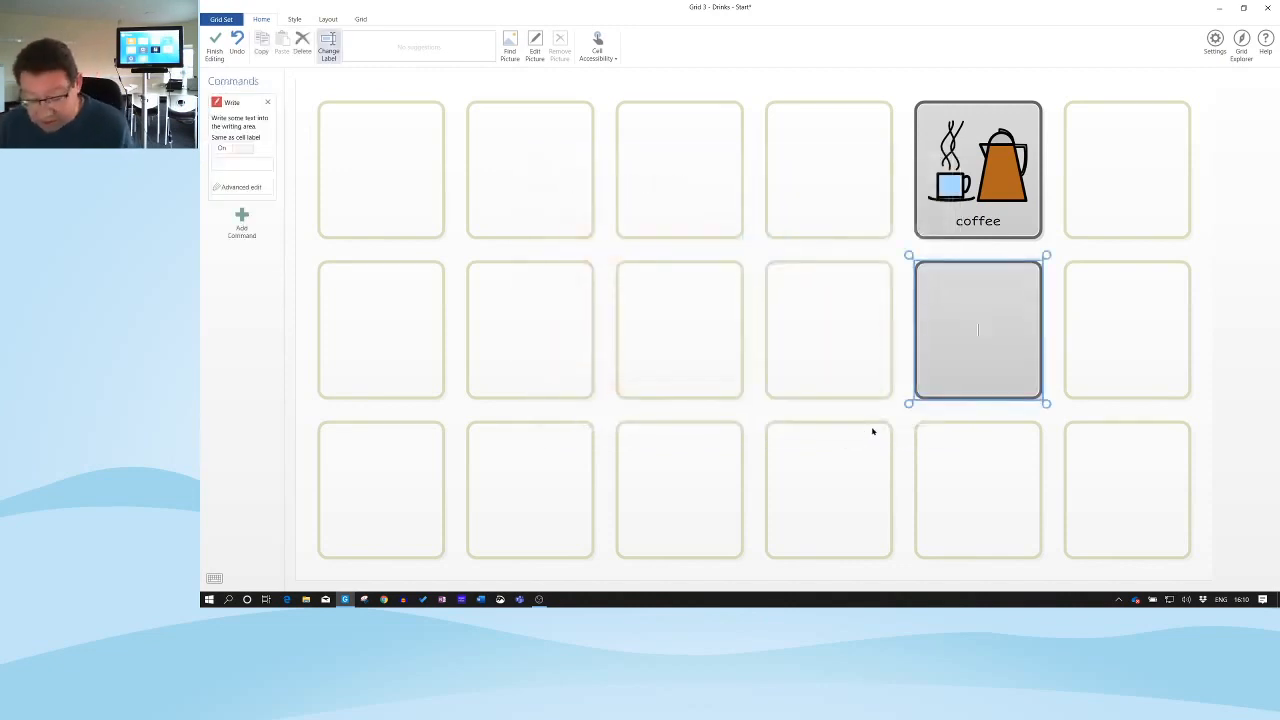
type("c")
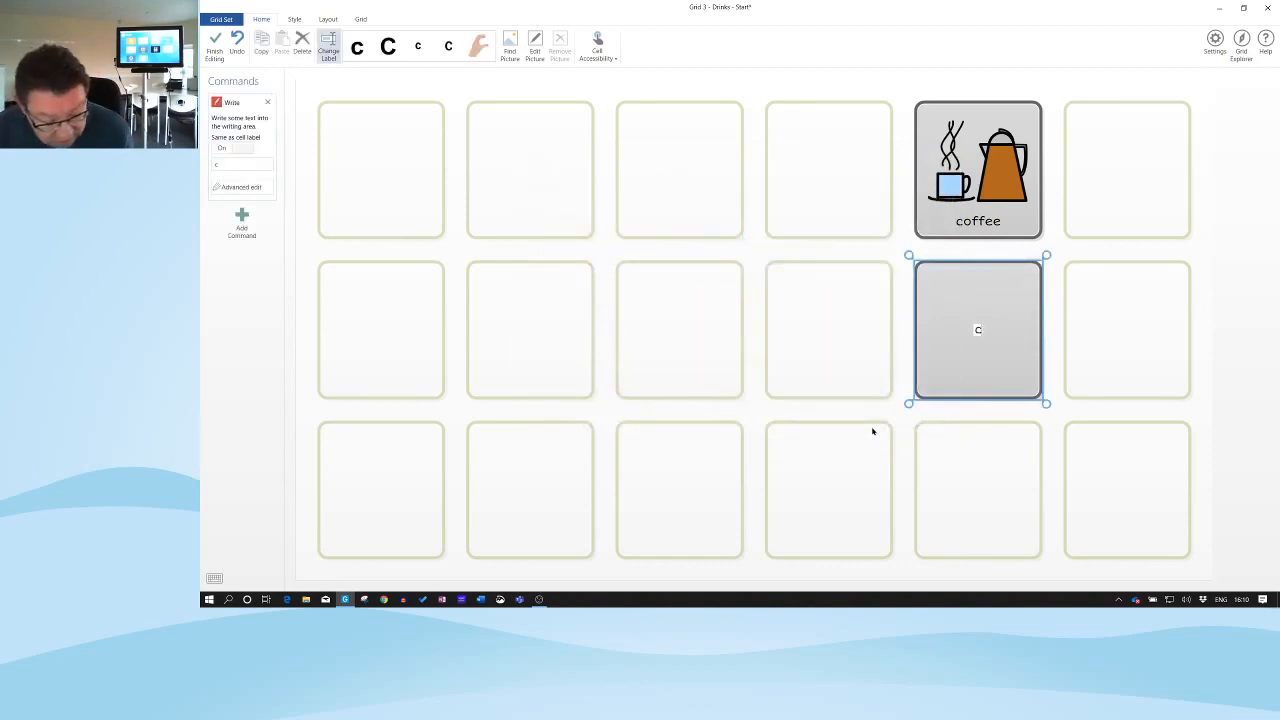
type("a")
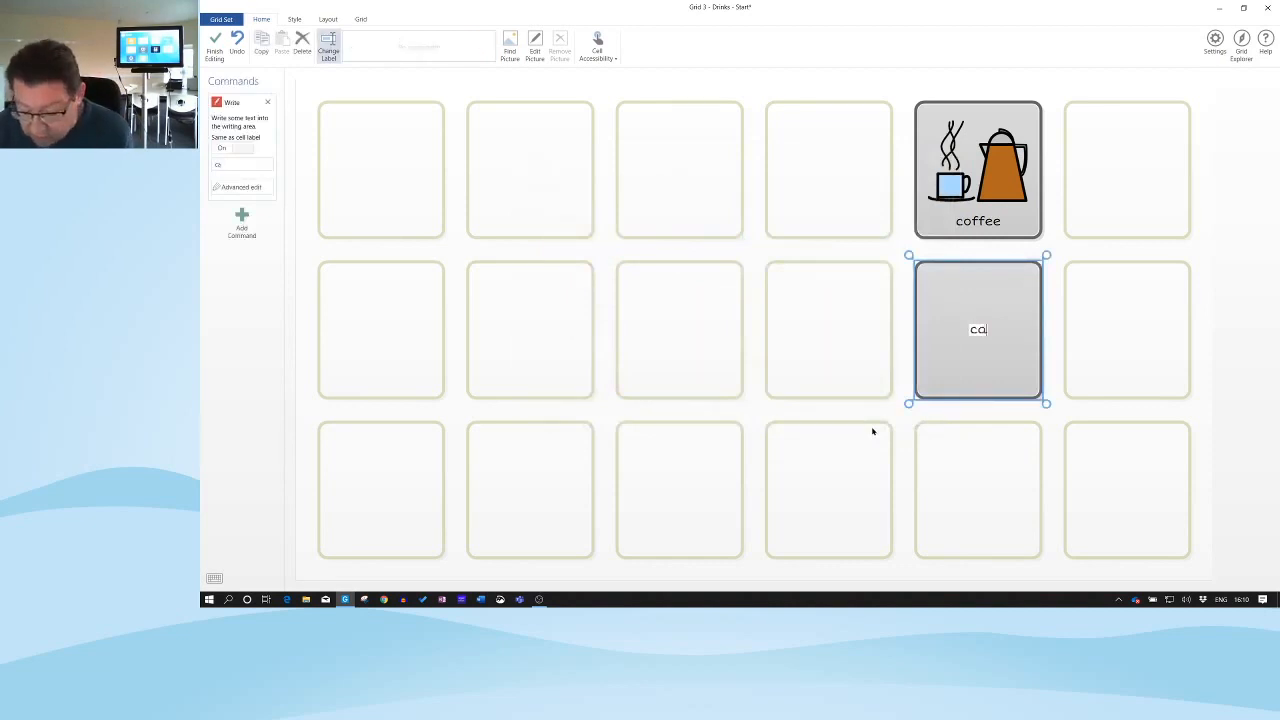
type("ppucc")
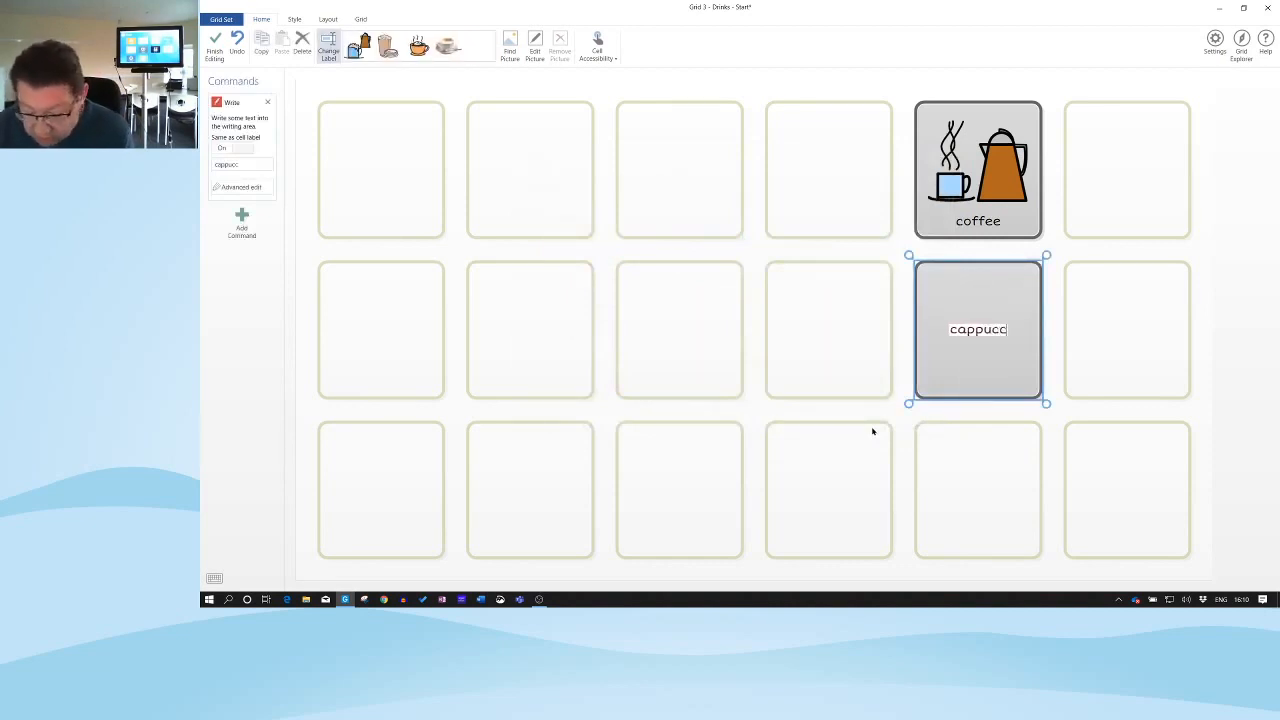
type("ino")
key("Return")
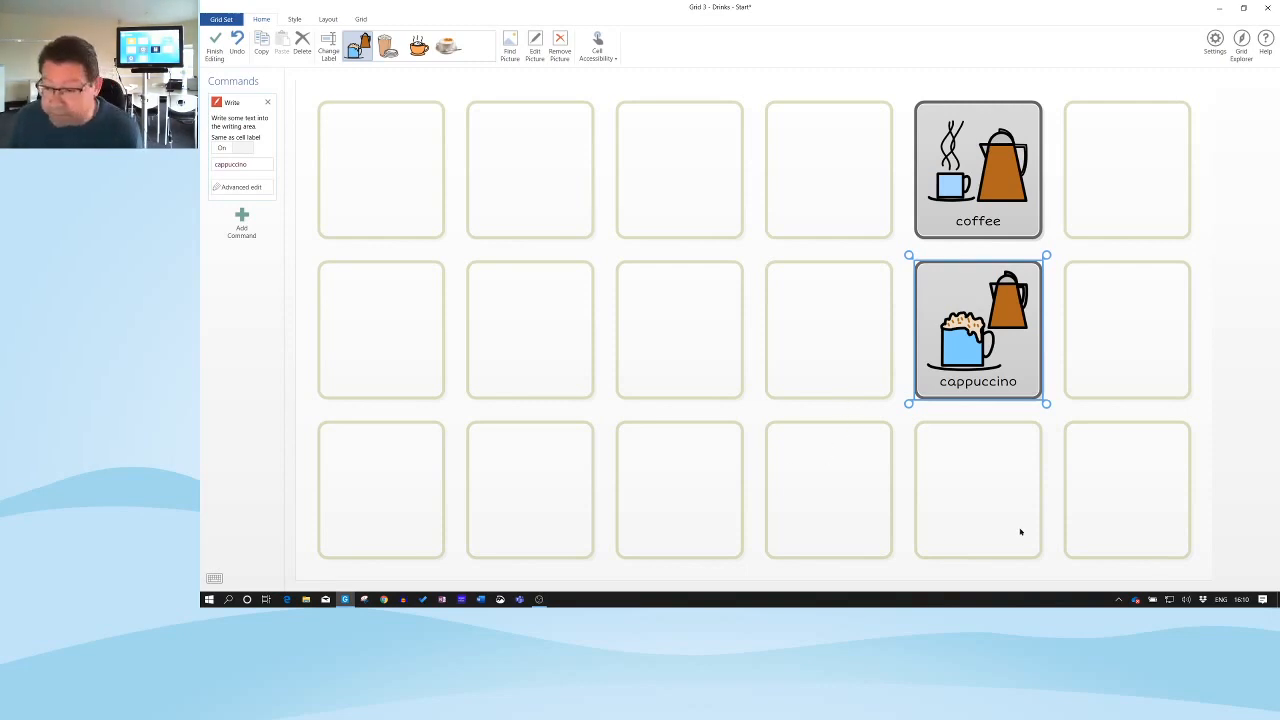
Step: Create a Write cell labelled "tea" directly below the cappuccino cell
left_click(971, 491)
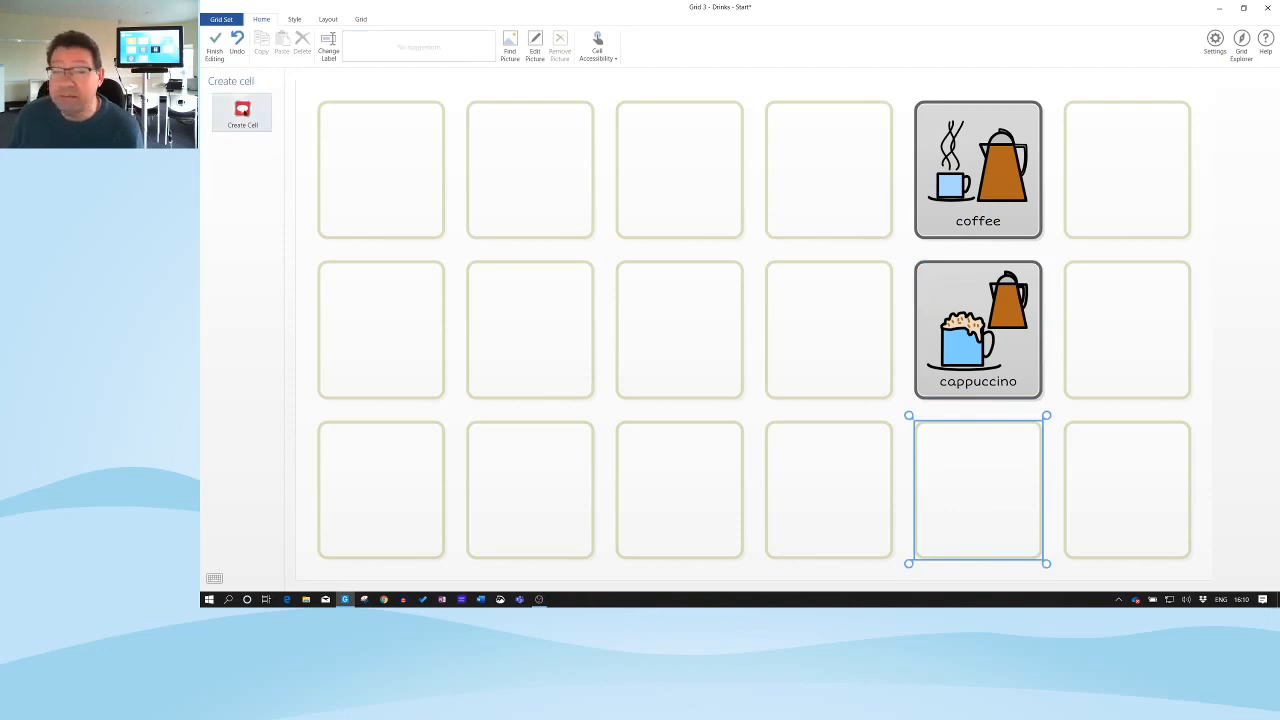
left_click(242, 112)
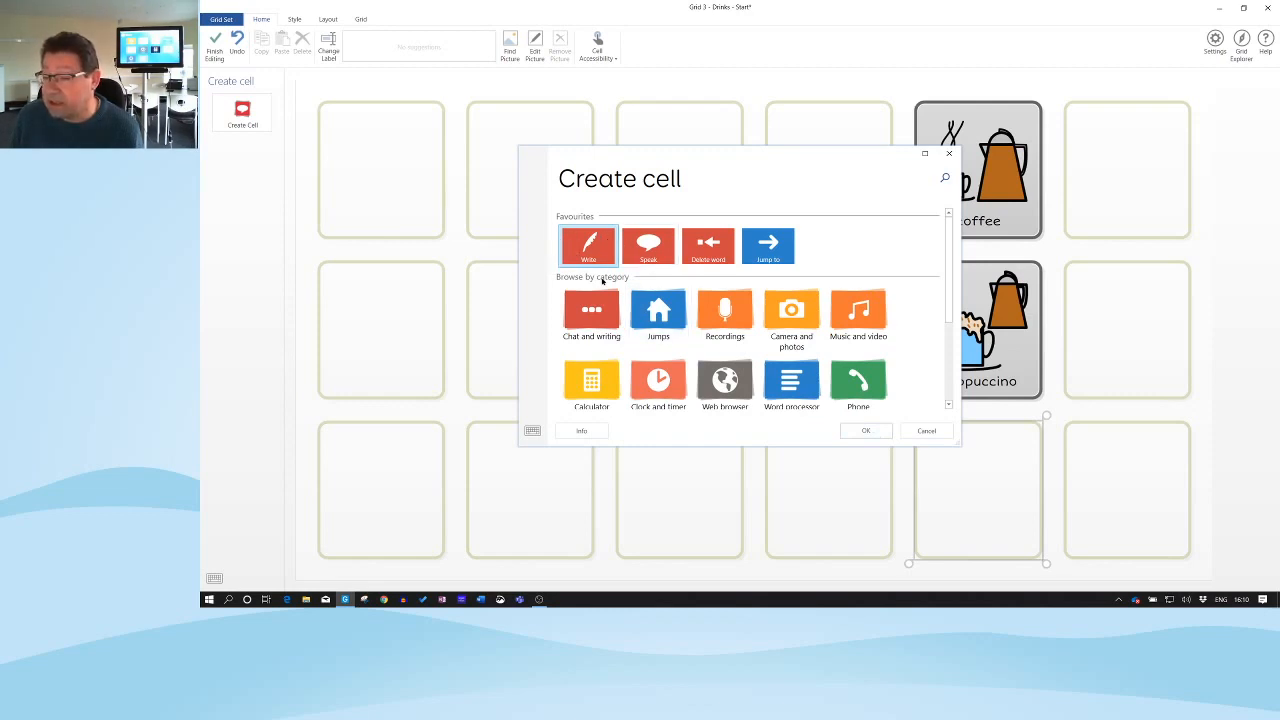
left_click(866, 431)
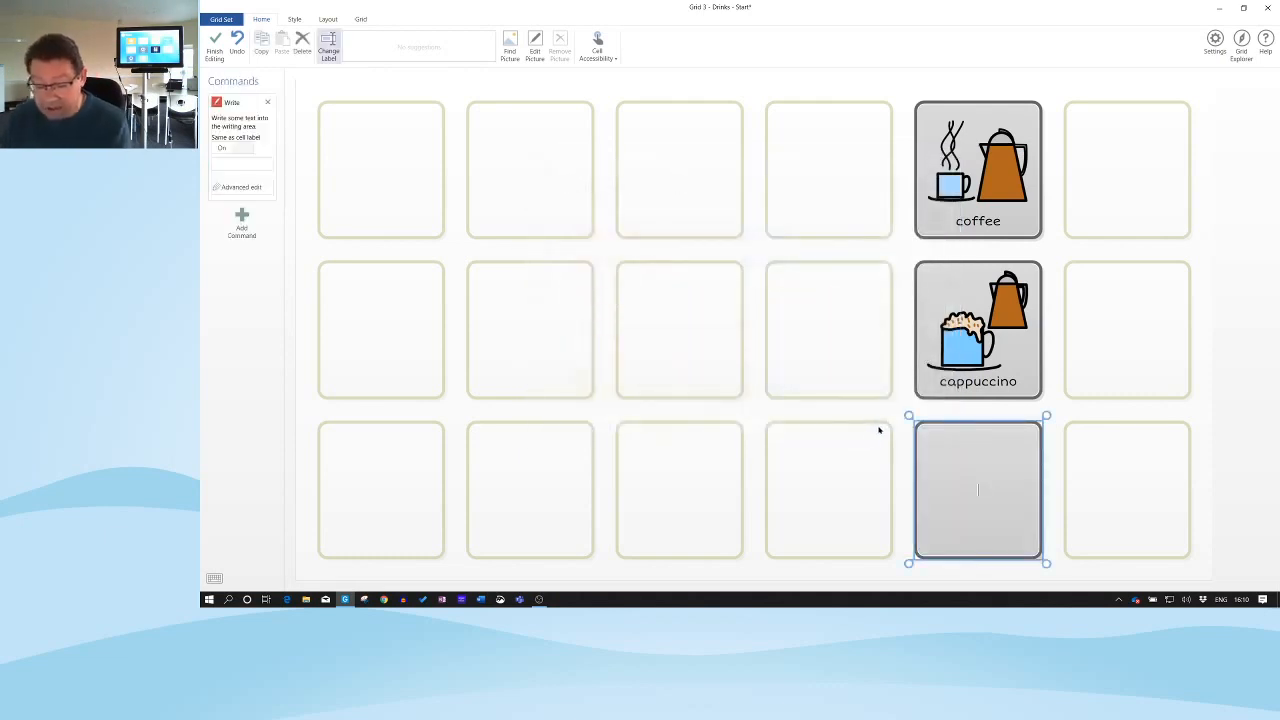
type("tea")
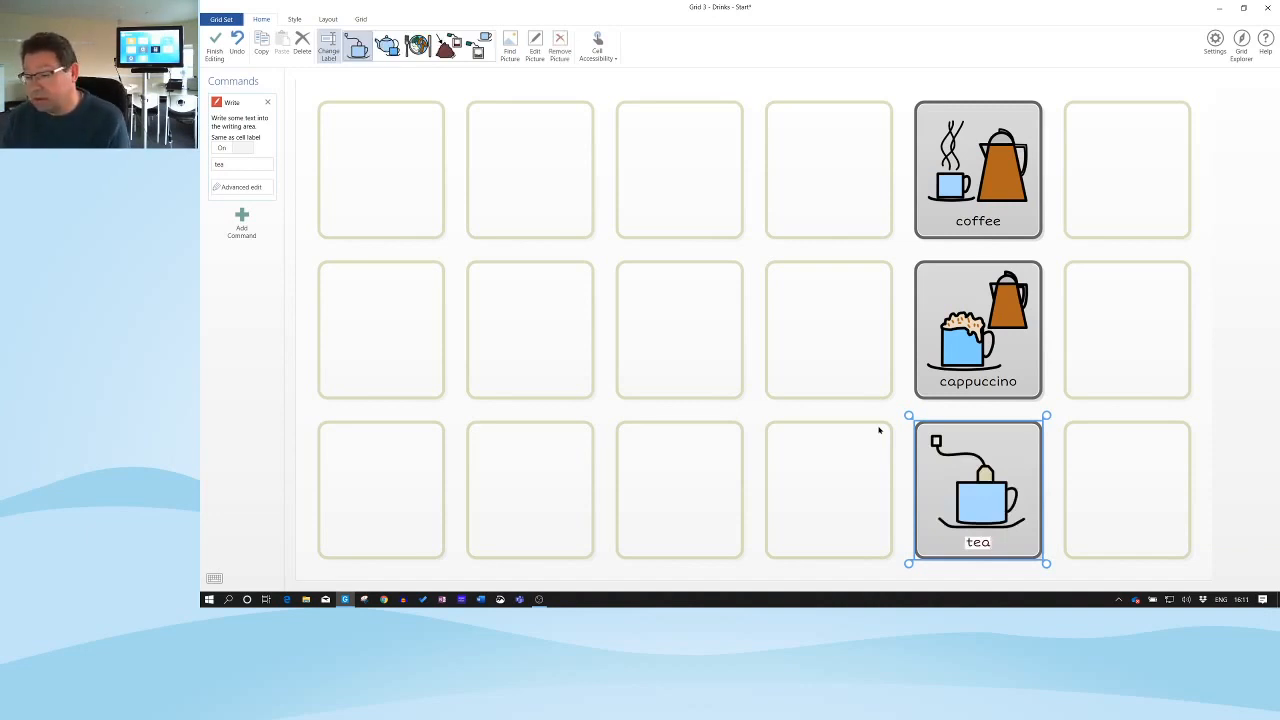
key("Return")
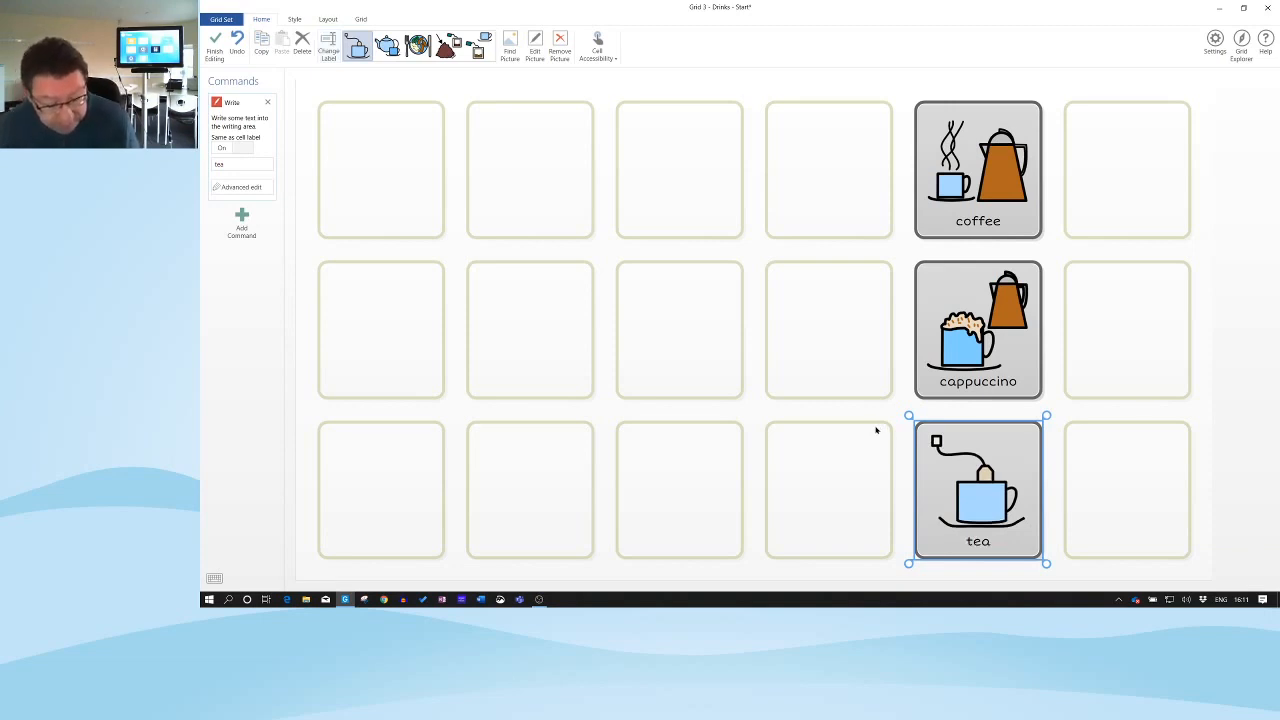
Step: Create a Write cell labelled "hot chocolate" in the fourth column of the first row, beside the coffee cell
left_click(814, 177)
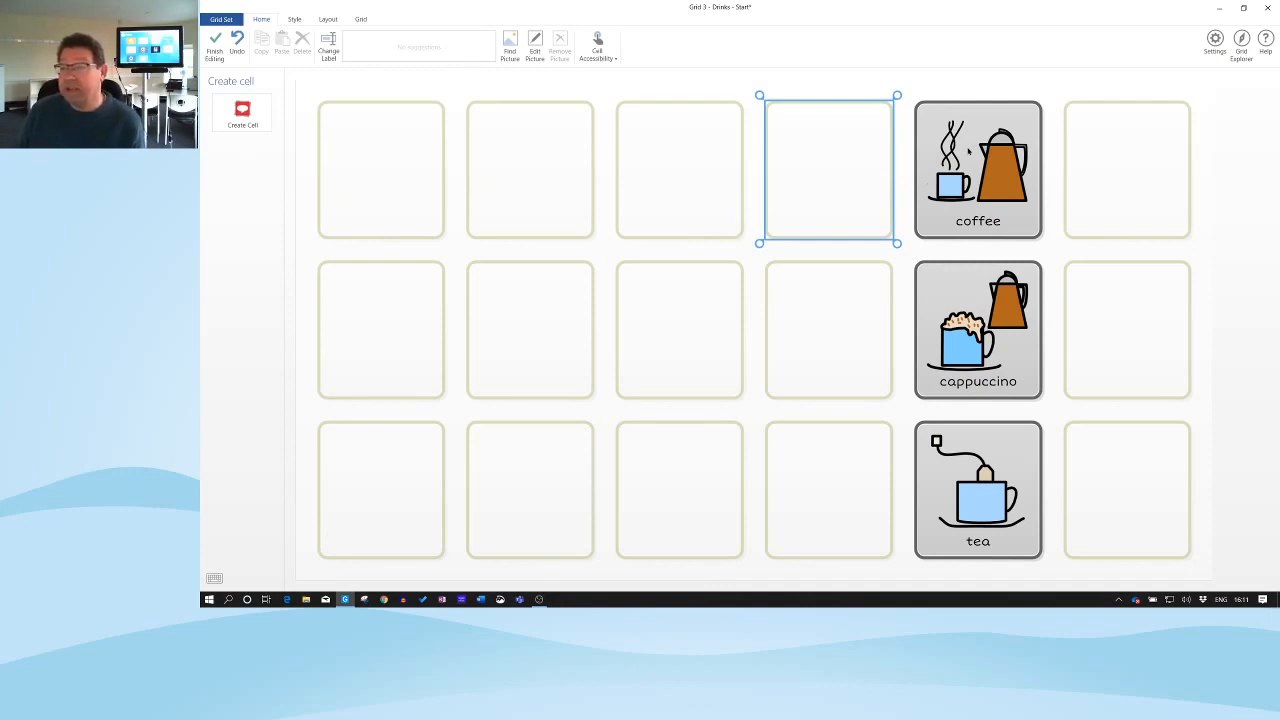
left_click(808, 166)
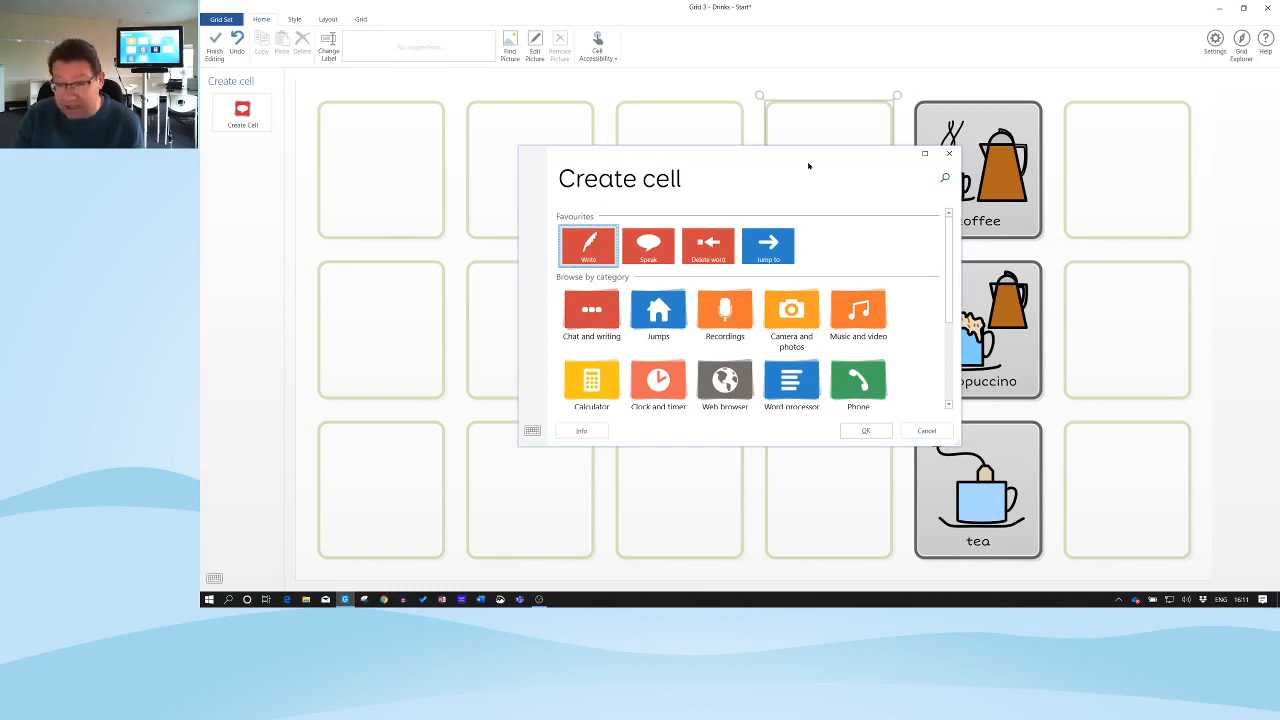
key("Return")
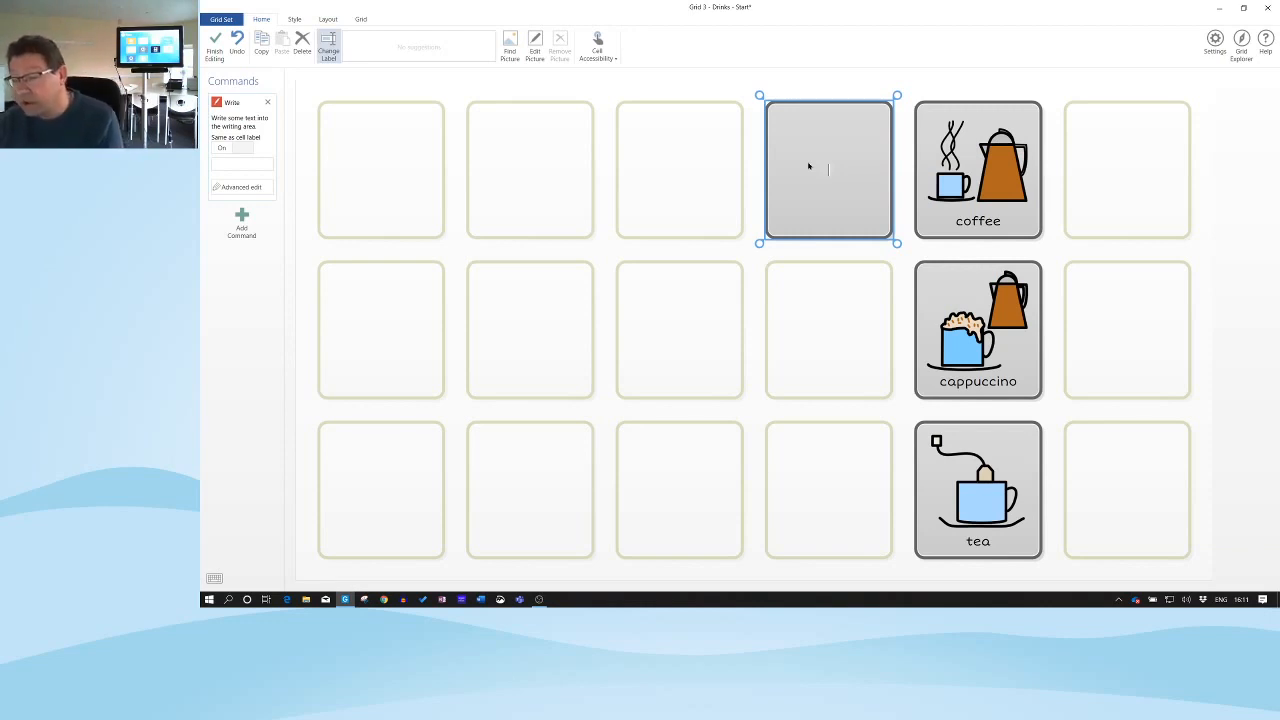
type("hot")
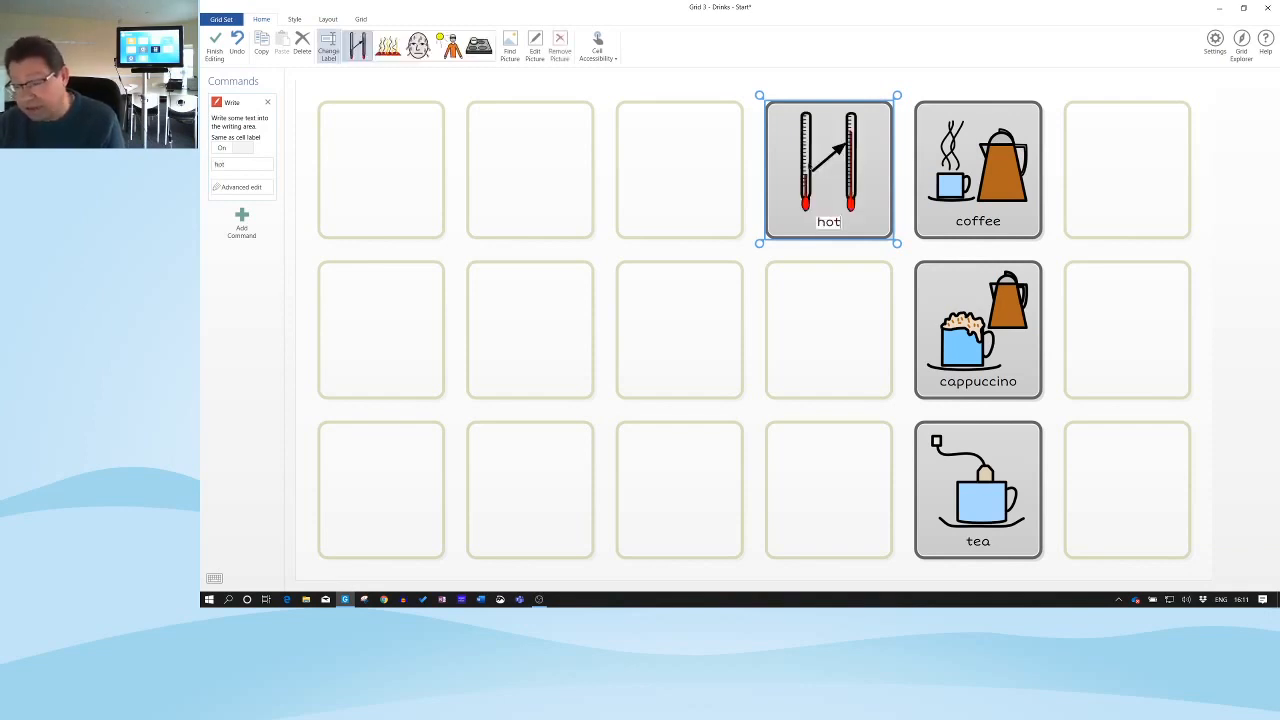
type("ch")
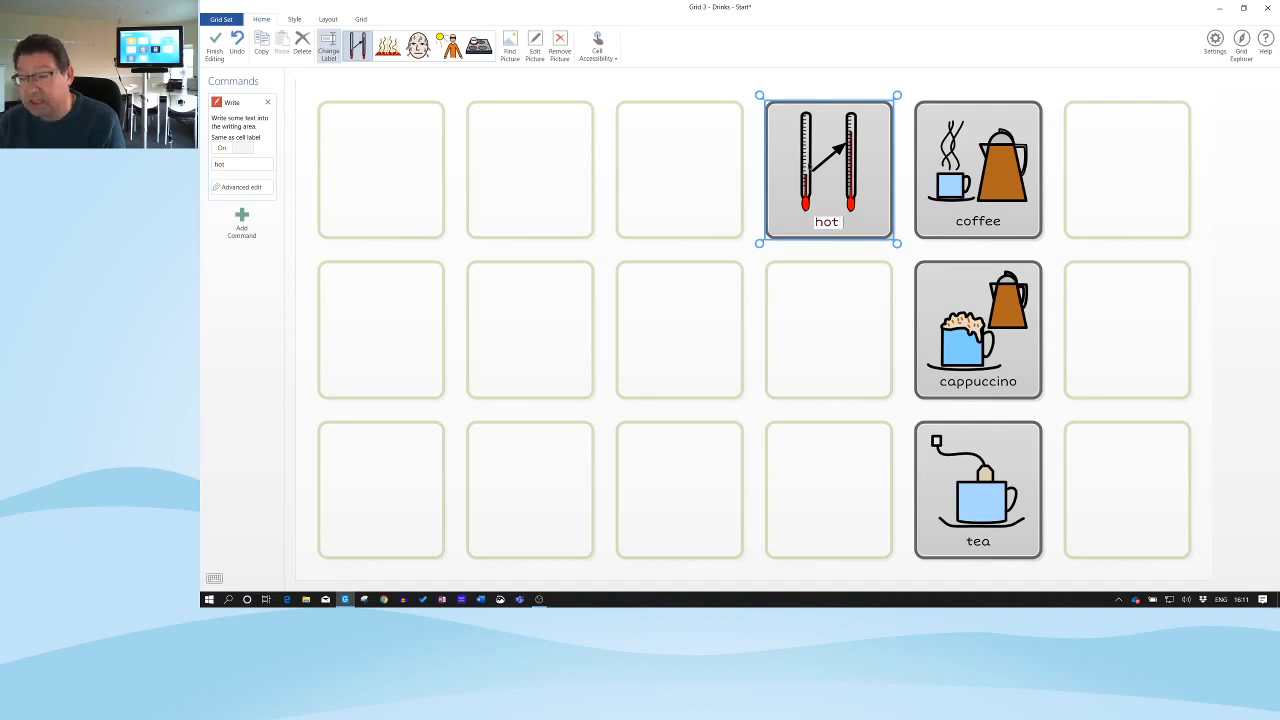
type("o")
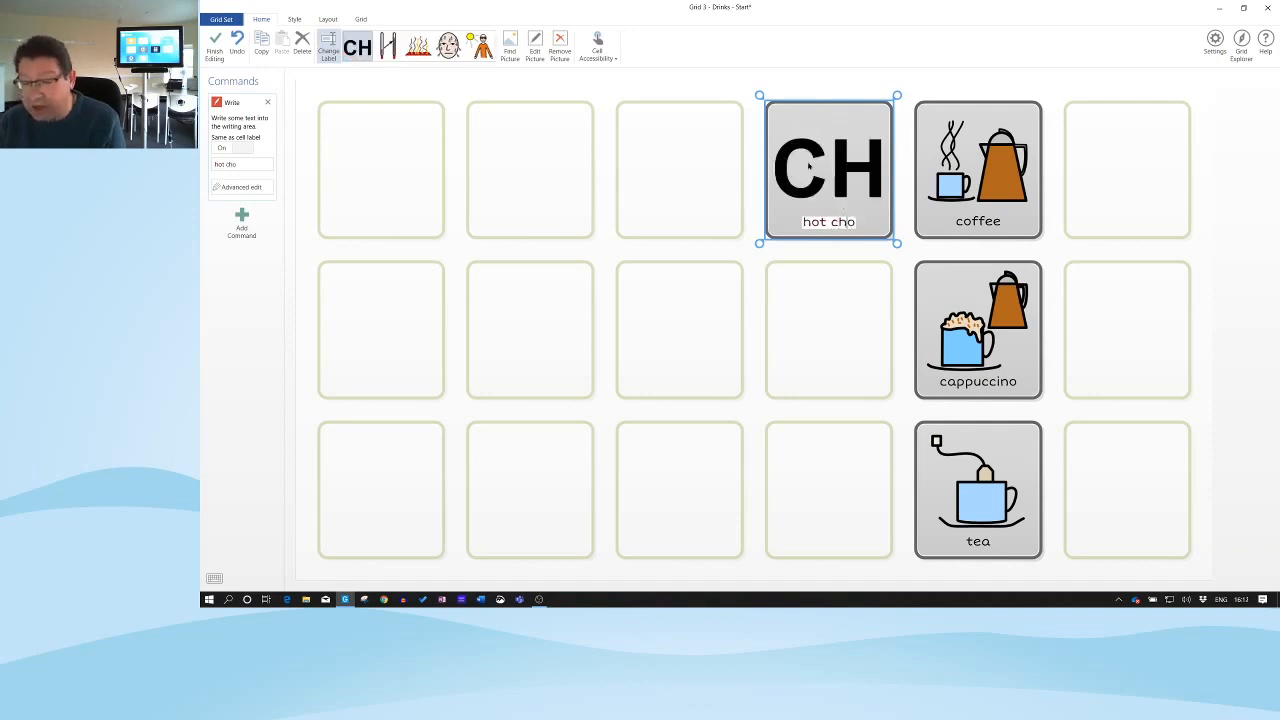
type("colate")
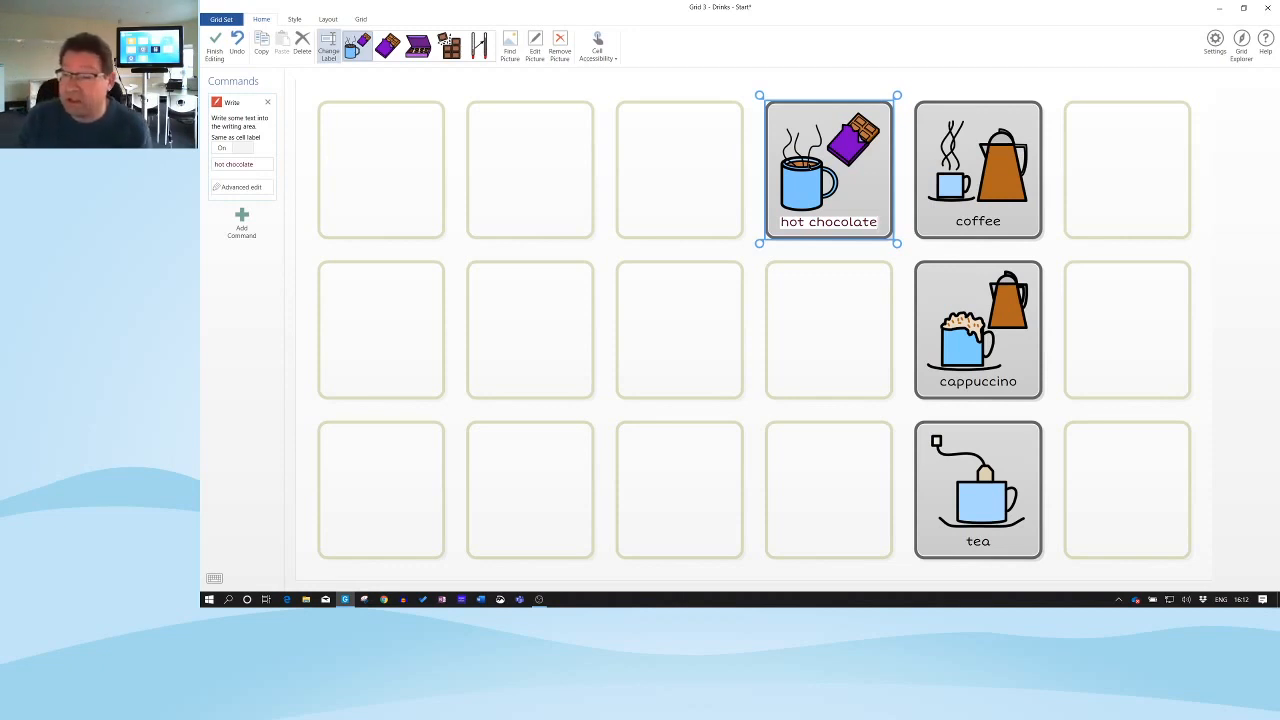
key("Return")
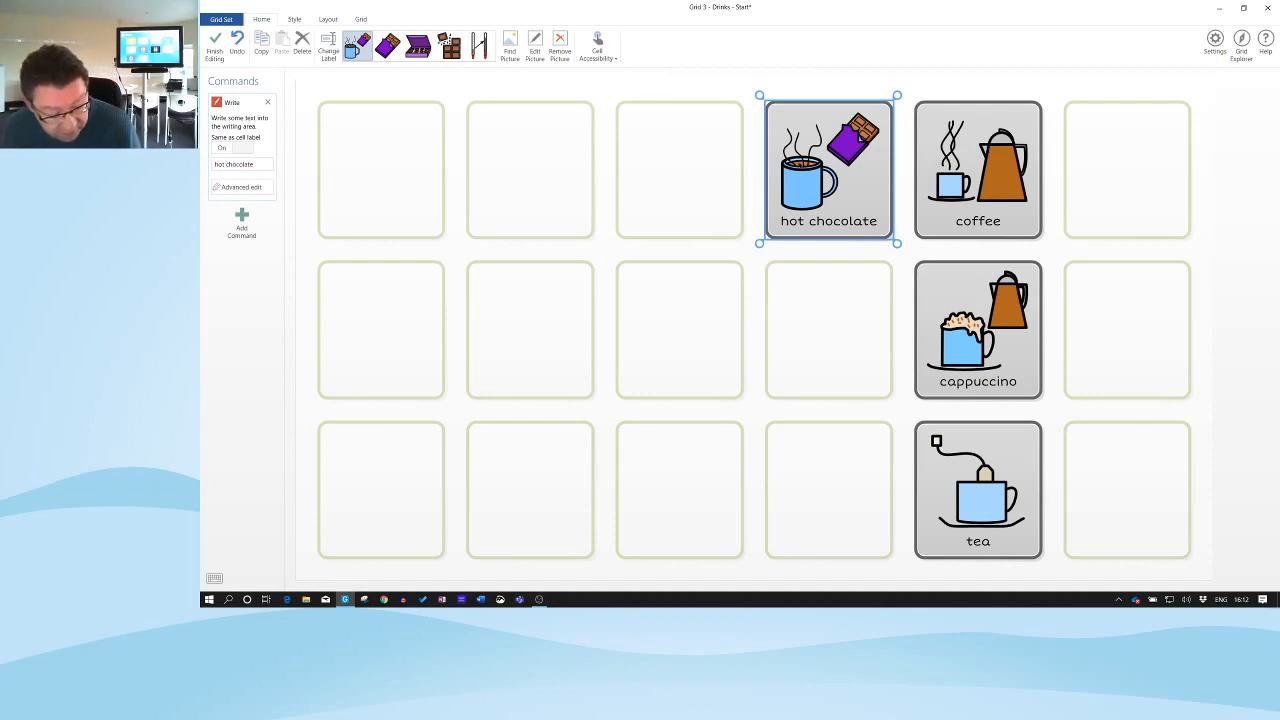
Step: Create a Write cell labelled "latte" directly below the hot chocolate cell
left_click(834, 318)
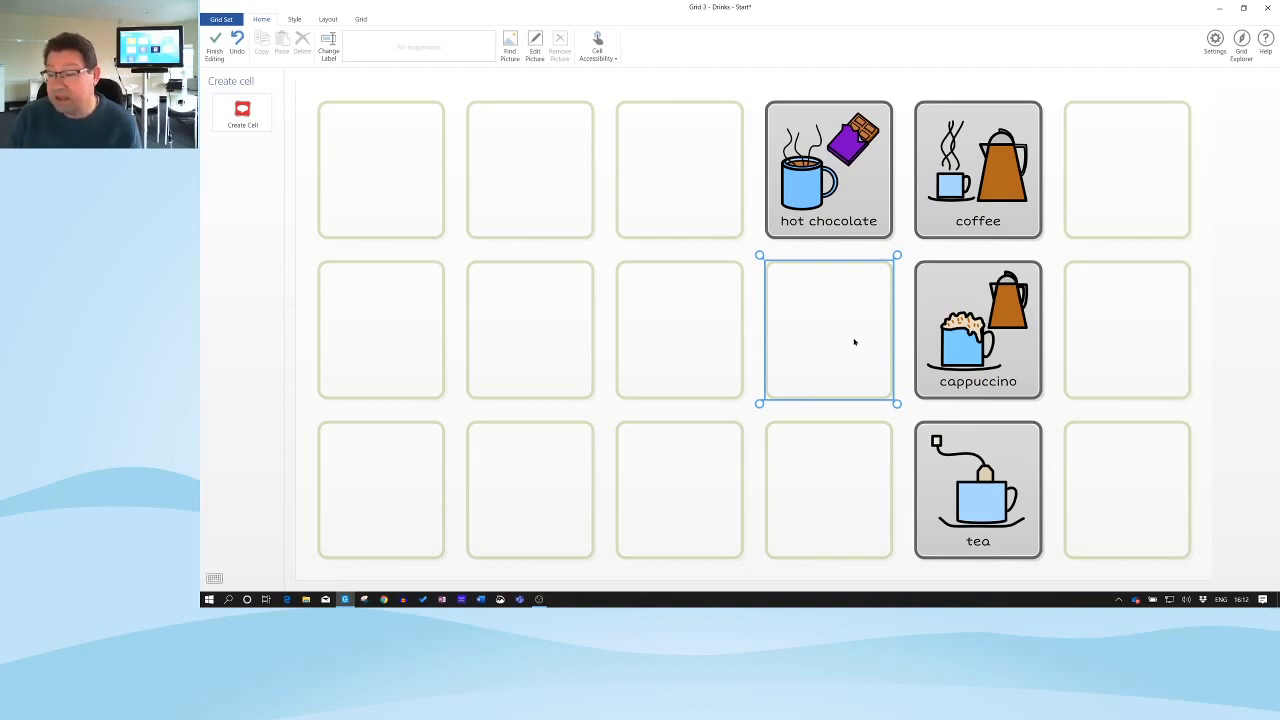
key("Return")
key("Return")
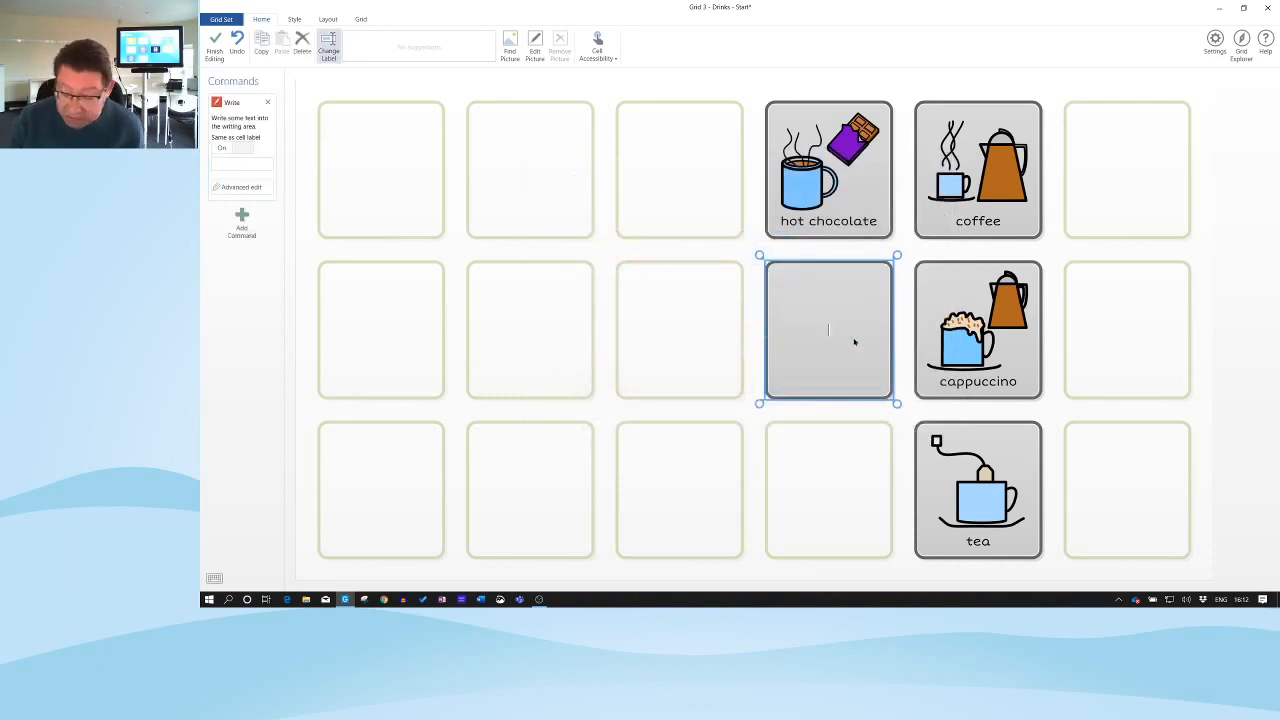
type("latt")
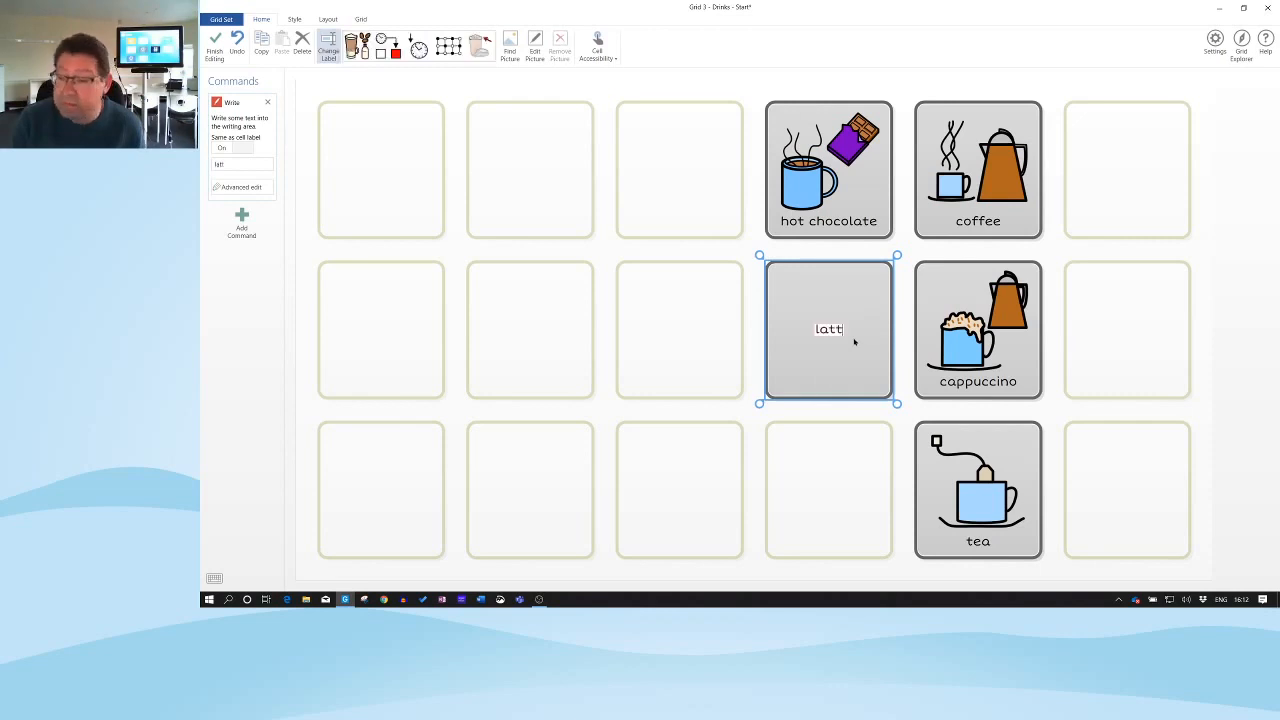
type("e")
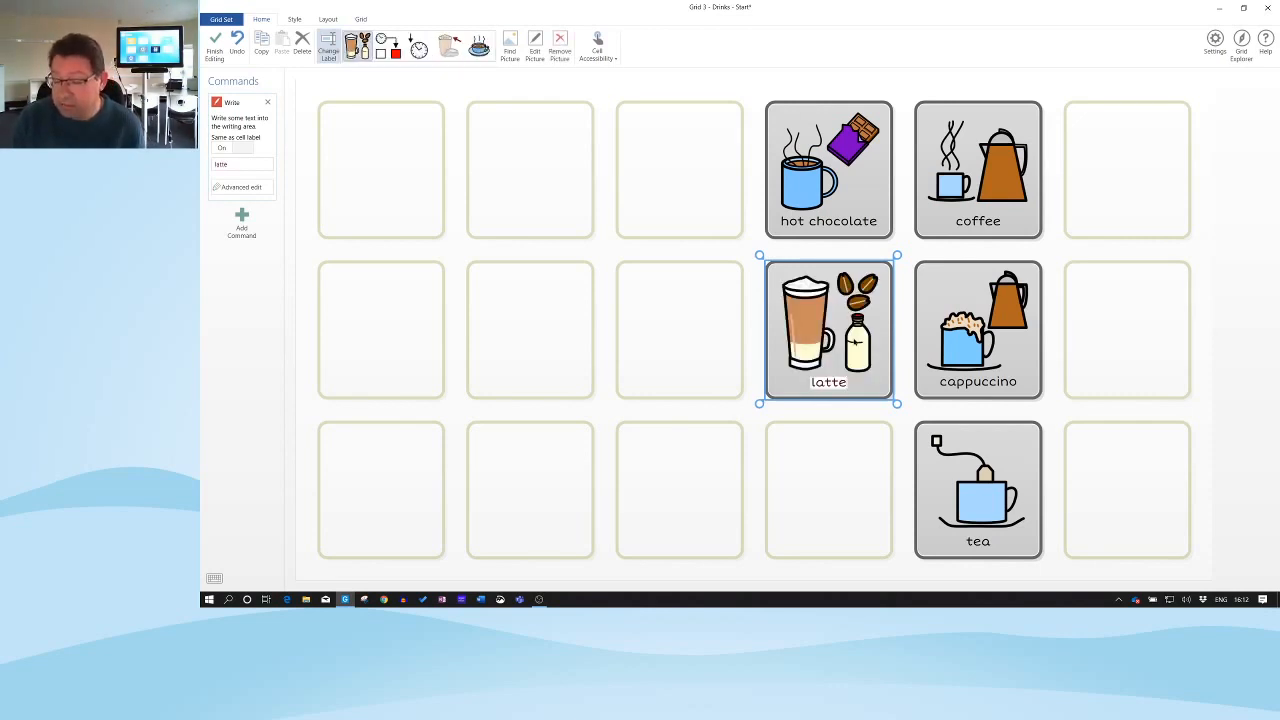
key("Return")
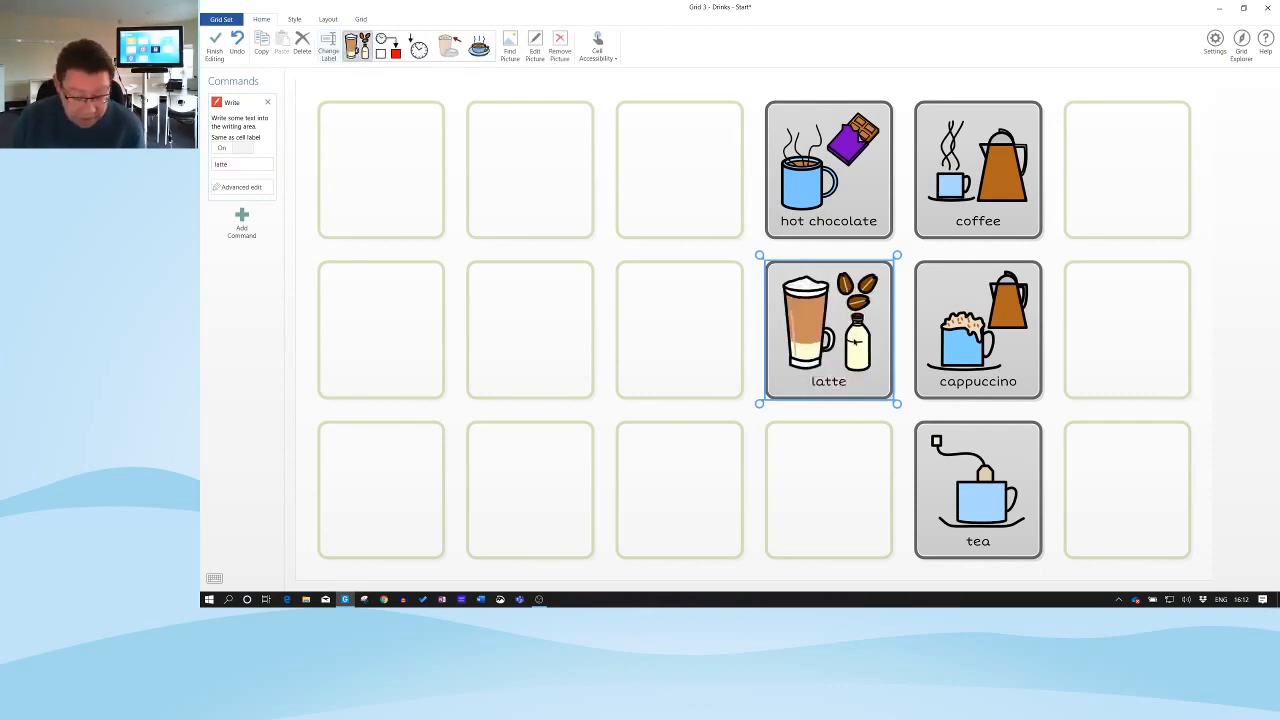
Step: Create a Write cell labelled "loose tea" directly below the latte cell
left_click(825, 494)
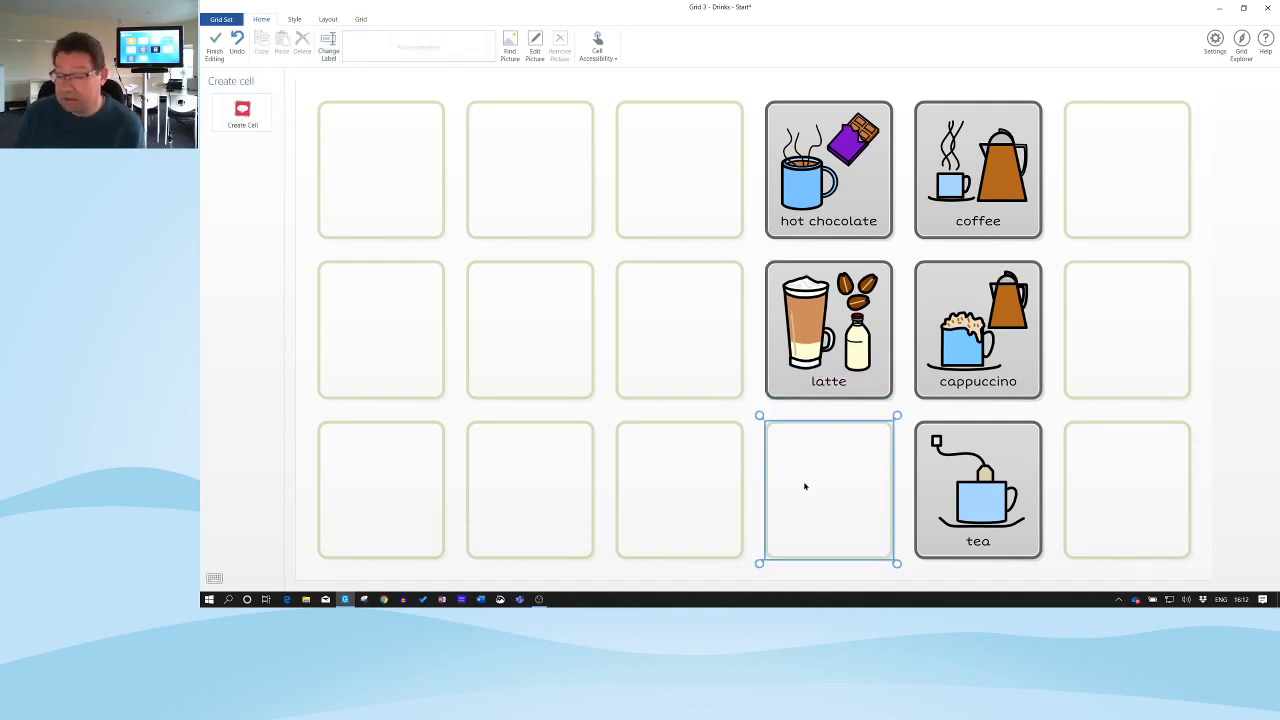
double_click(804, 486)
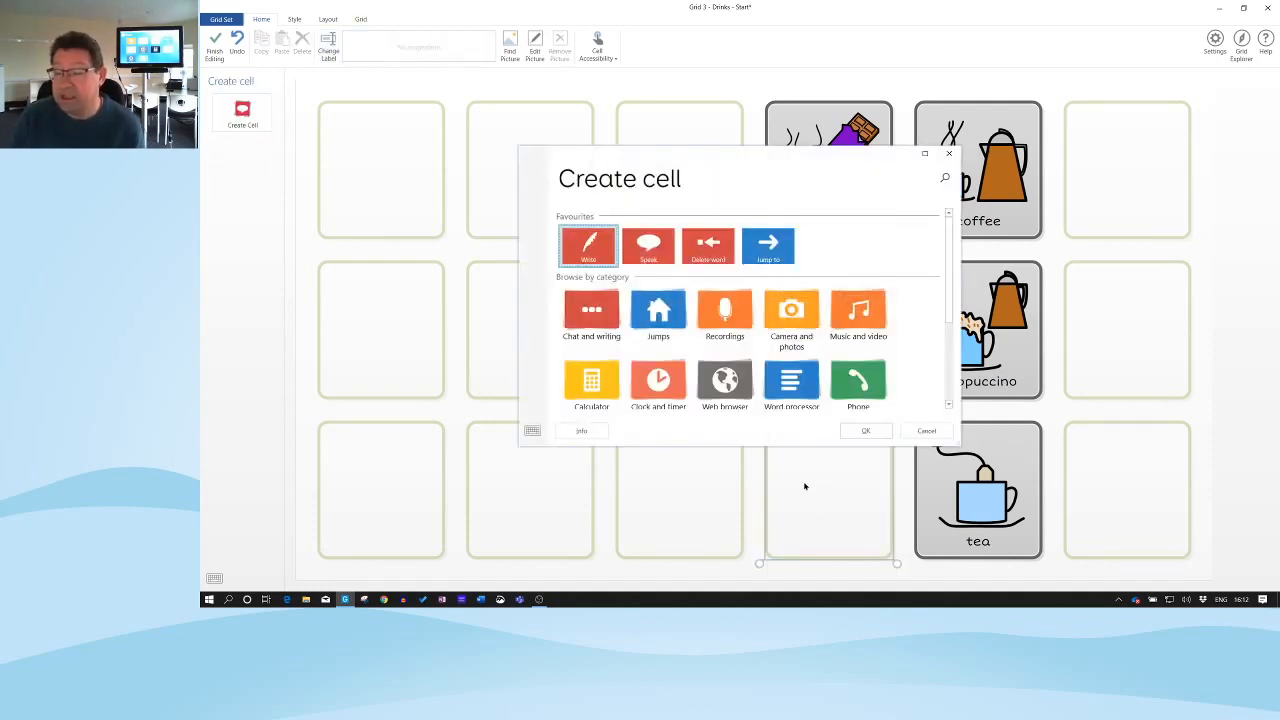
key("Return")
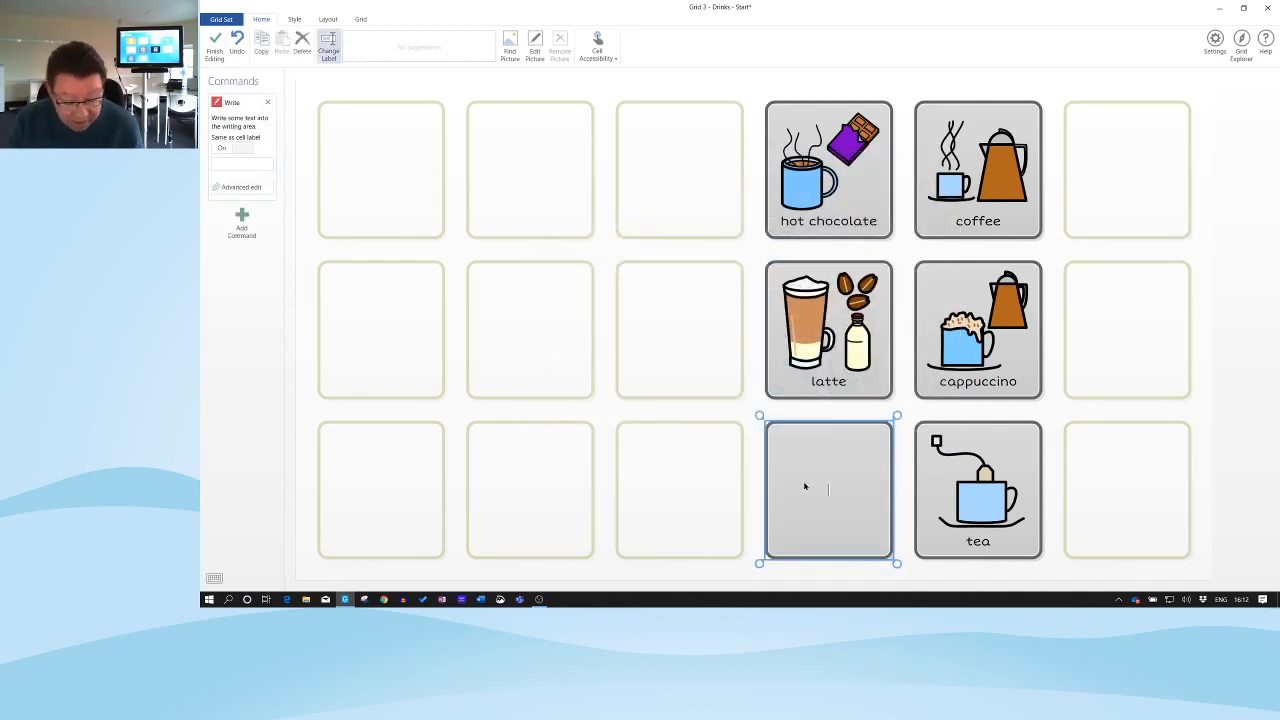
type("loo")
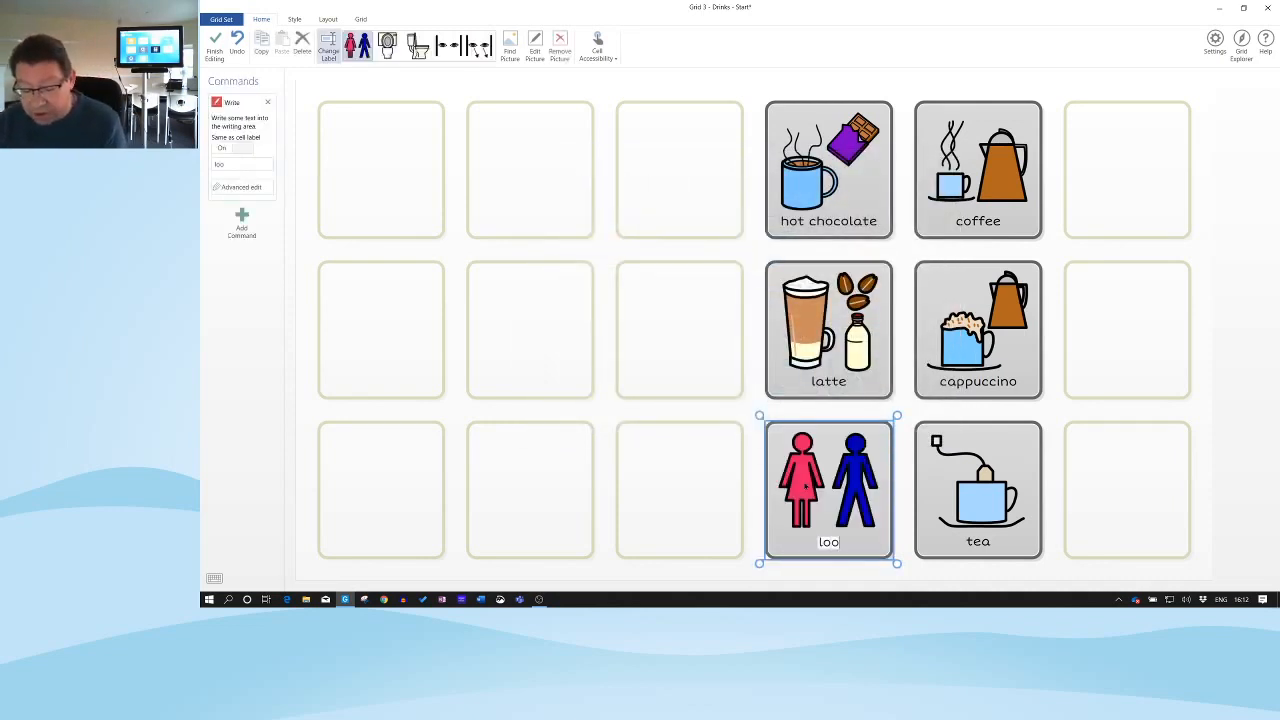
type("se t")
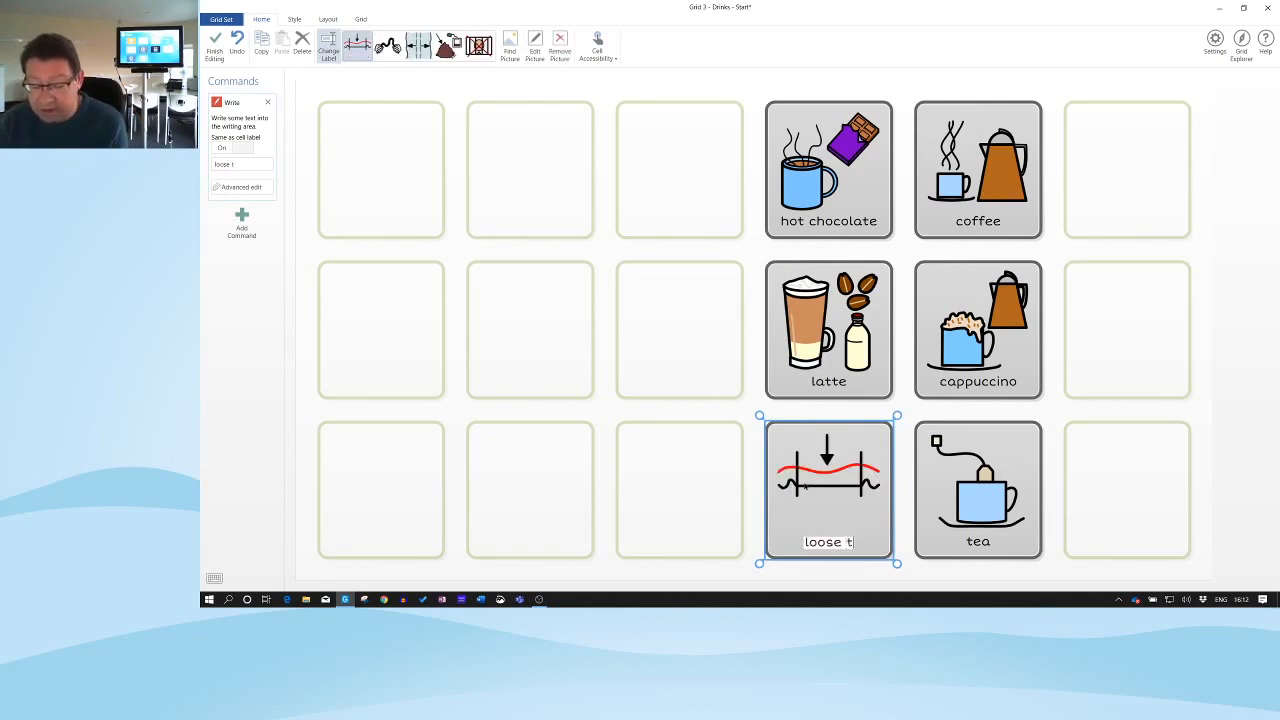
type("ea")
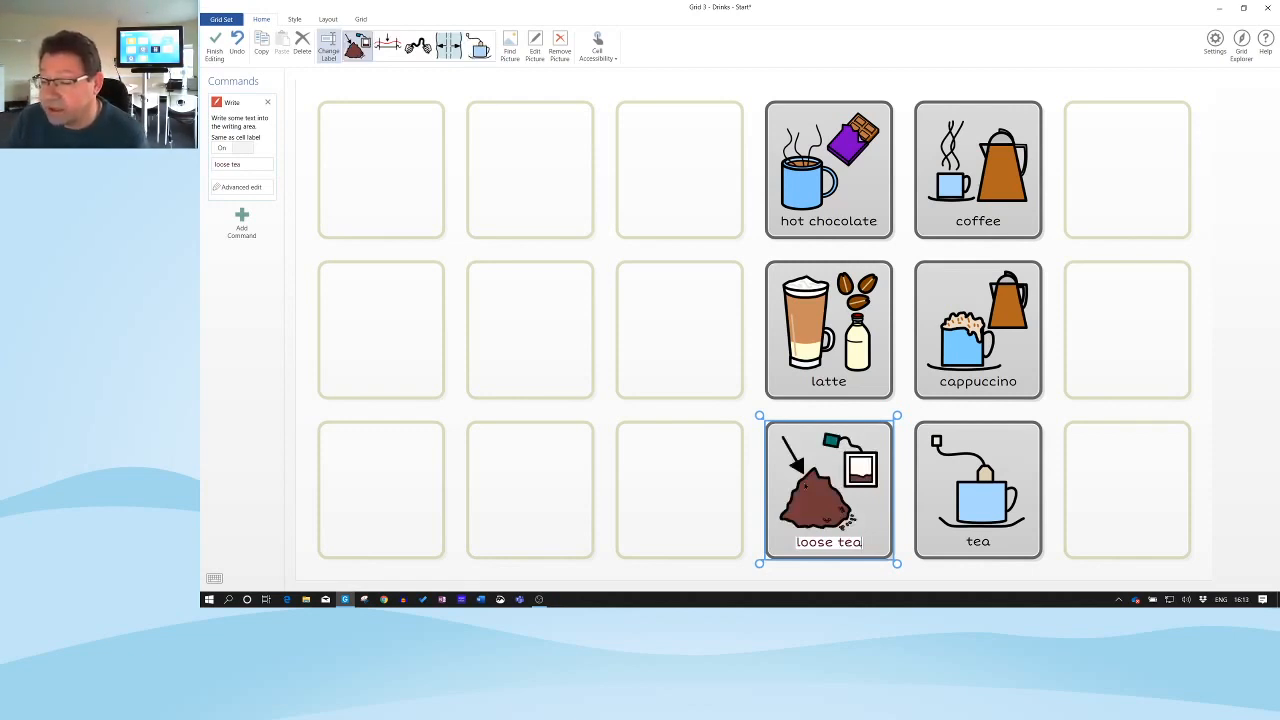
key("Return")
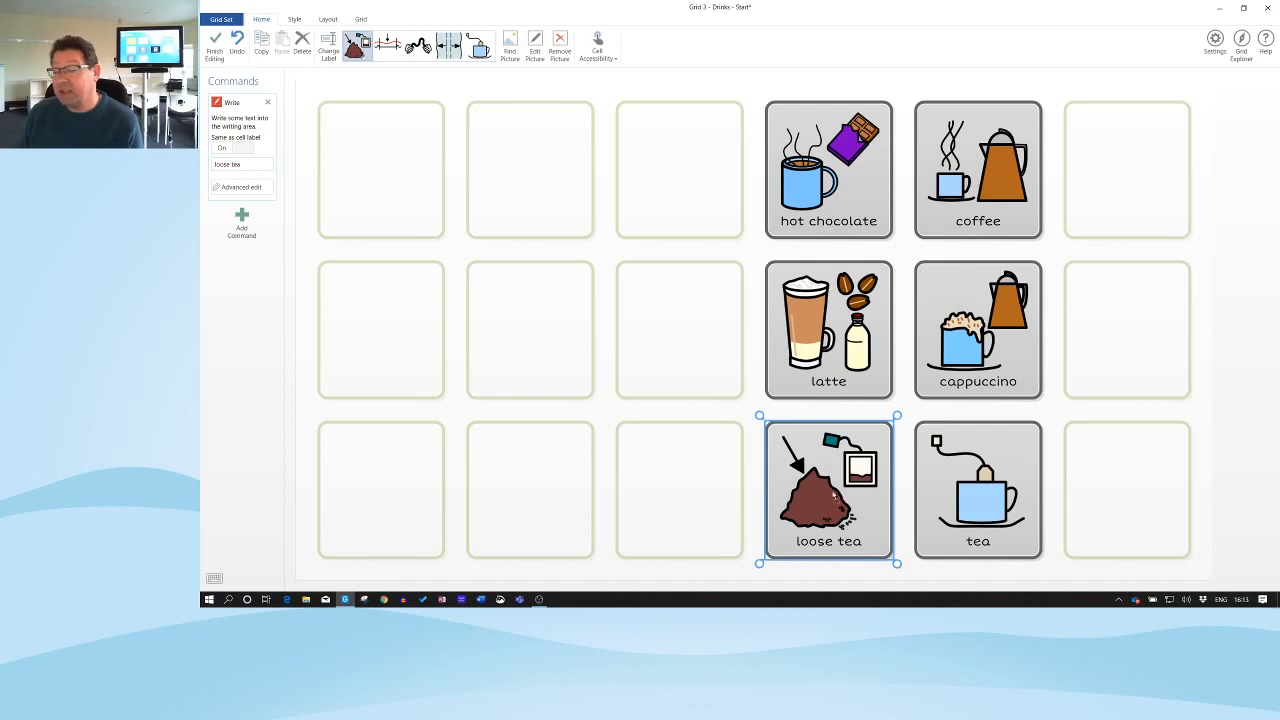
Step: Swap the loose tea cell with the tea cell beside it in the third row
mouse_move(836, 498)
left_mouse_down()
mouse_move(685, 498)
mouse_move(828, 483)
left_mouse_up()
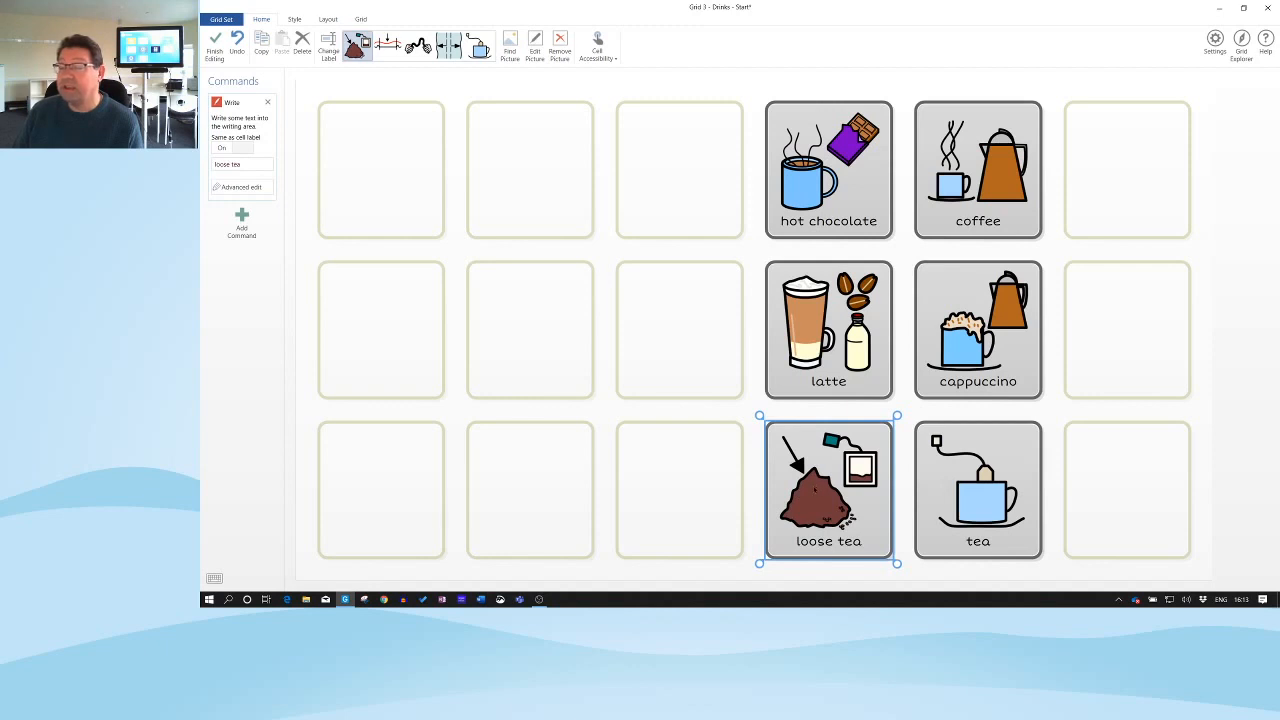
left_click_drag(817, 492, 965, 485)
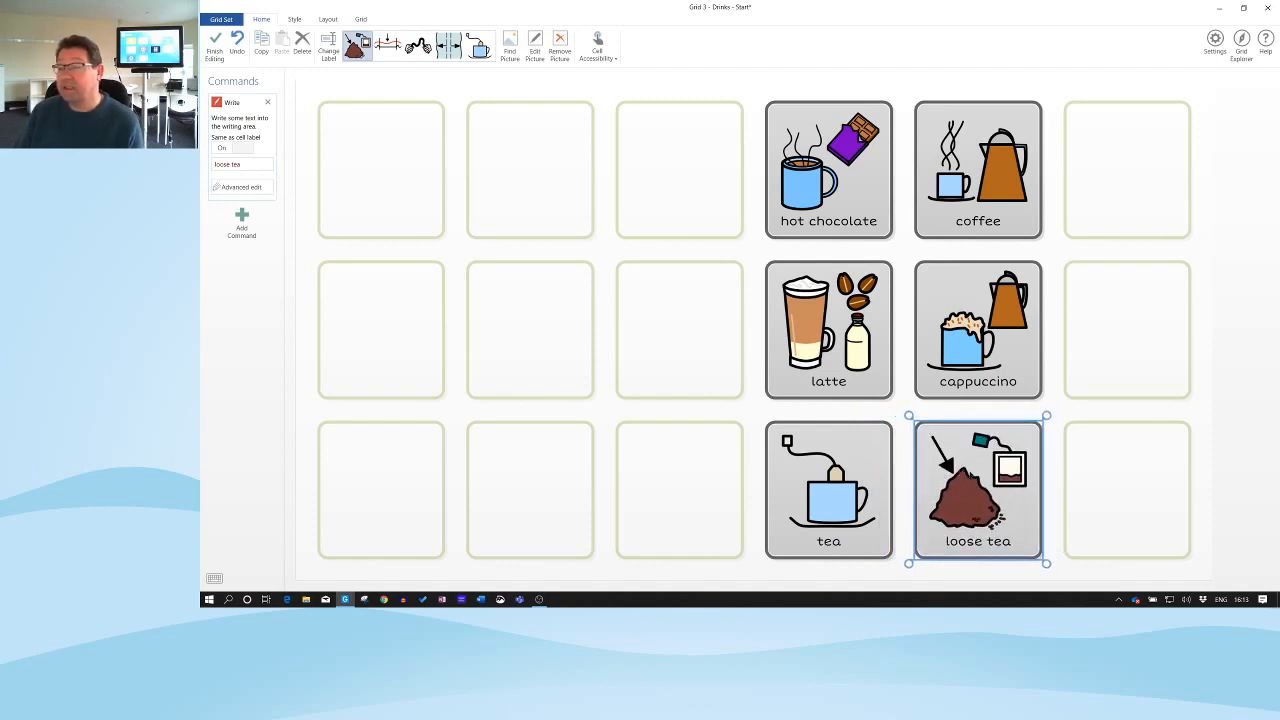
Step: Swap the tea cell with the coffee cell in the first row, and undo that swap
left_click(826, 497)
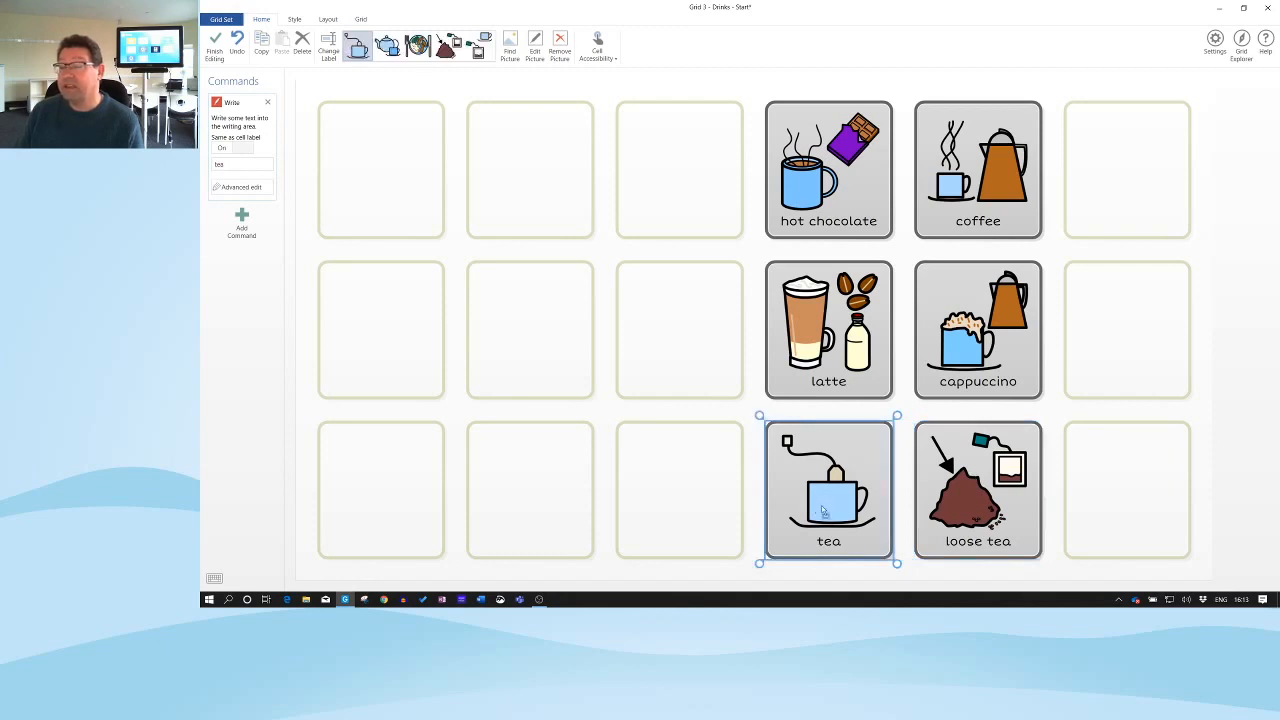
left_click_drag(818, 512, 978, 180)
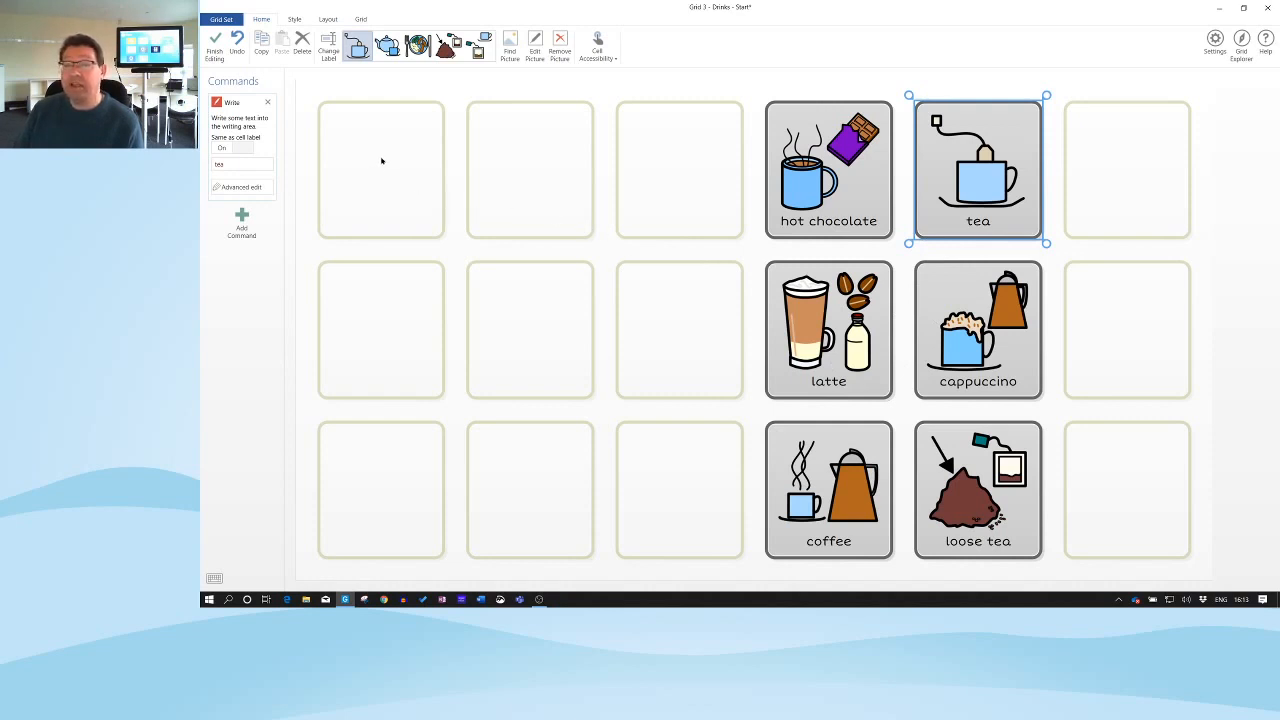
left_click(237, 40)
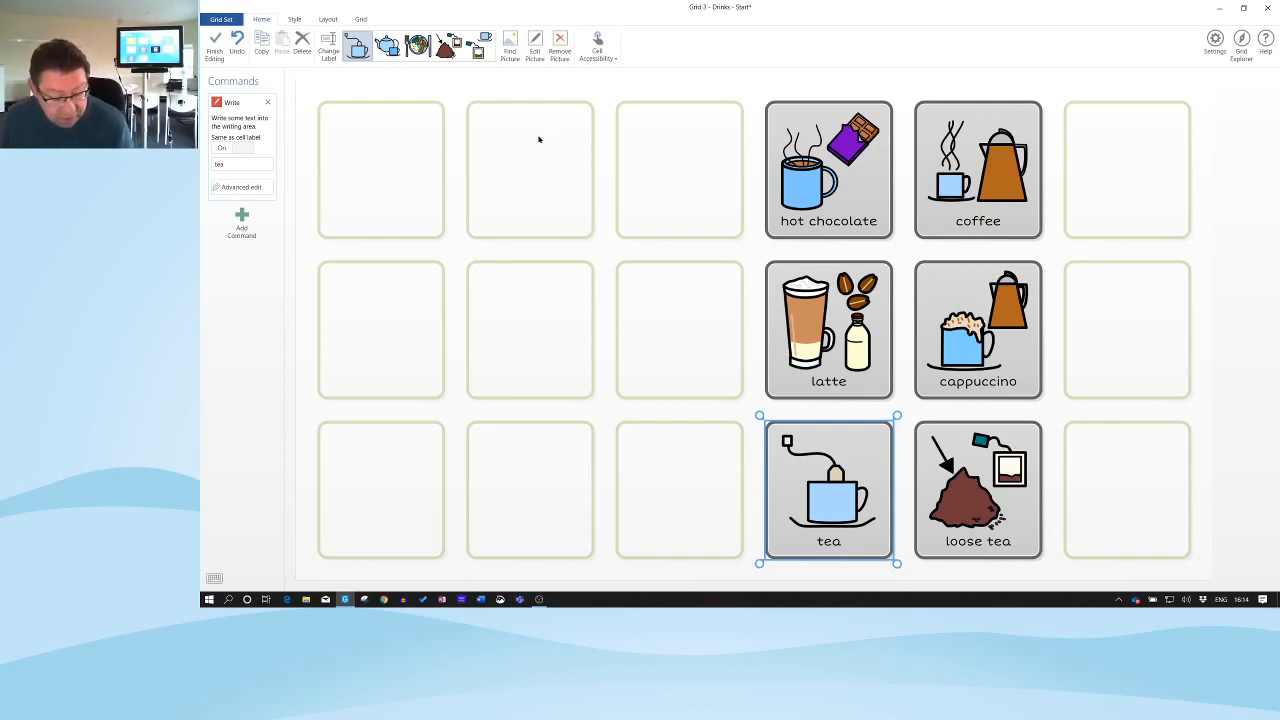
Step: Create a Write cell labelled "espresso" in the third column of the third row, beside the tea cell
left_click(686, 496)
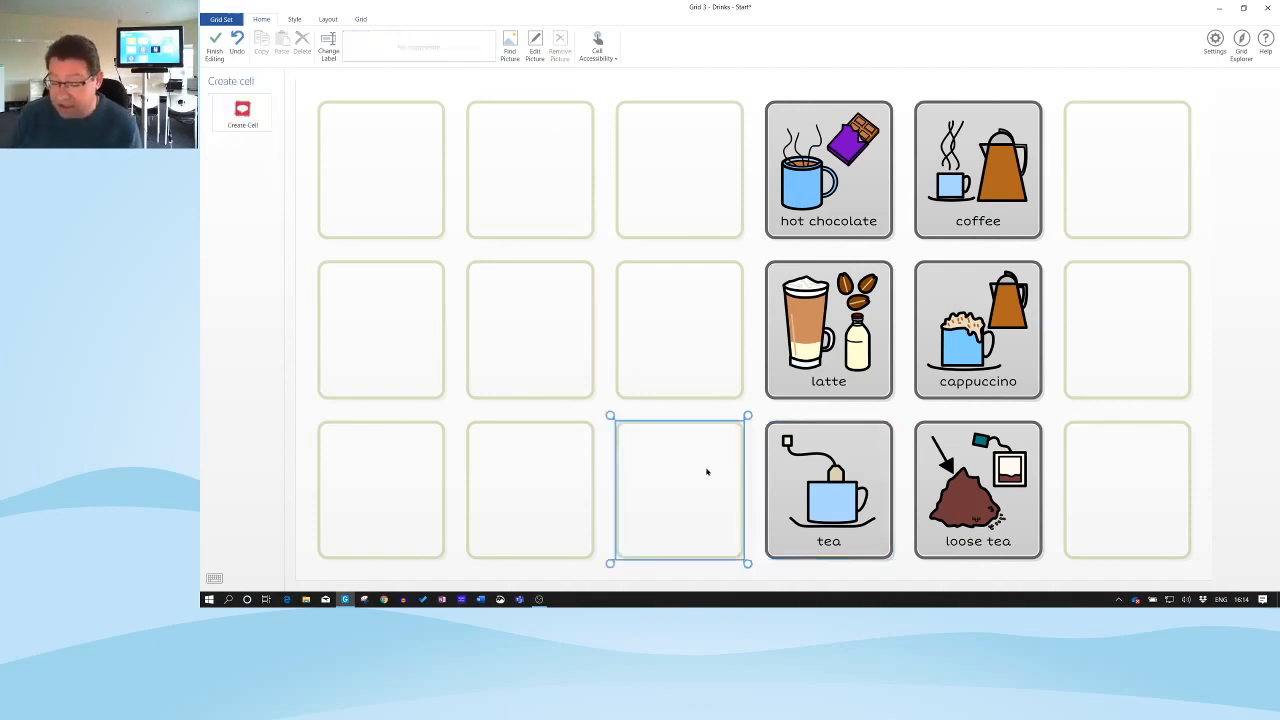
left_click(706, 471)
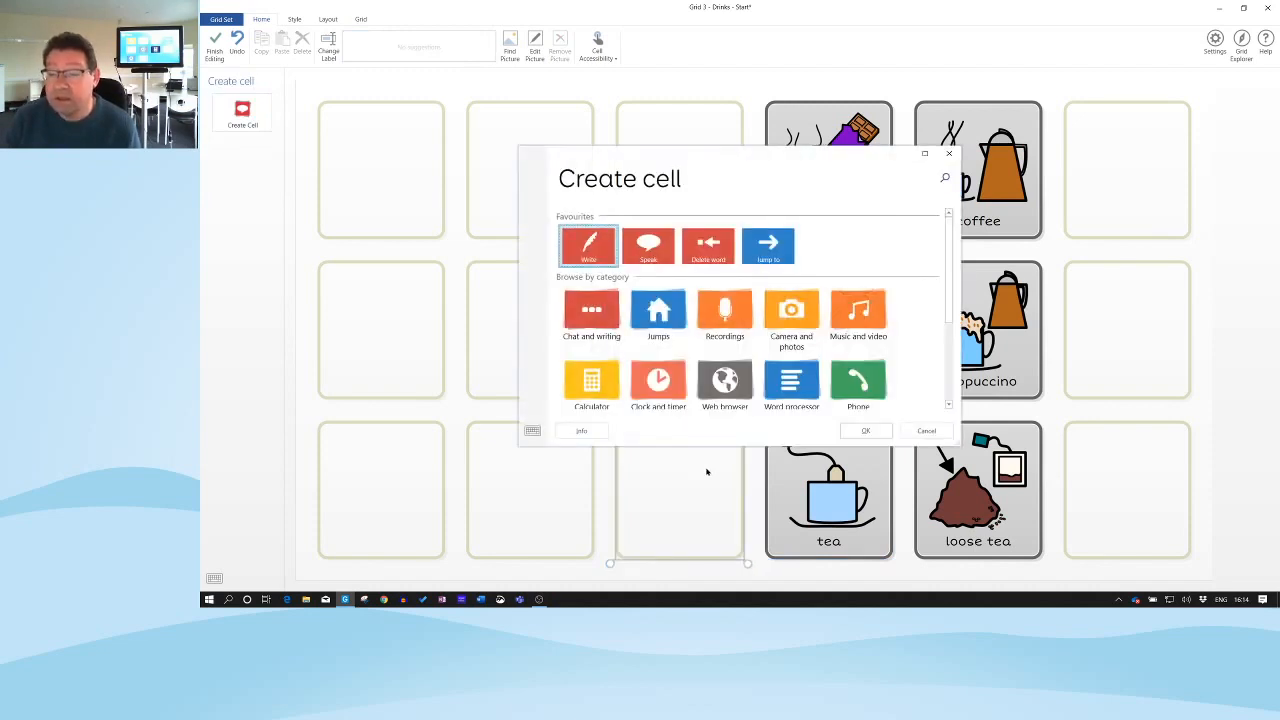
key("Return")
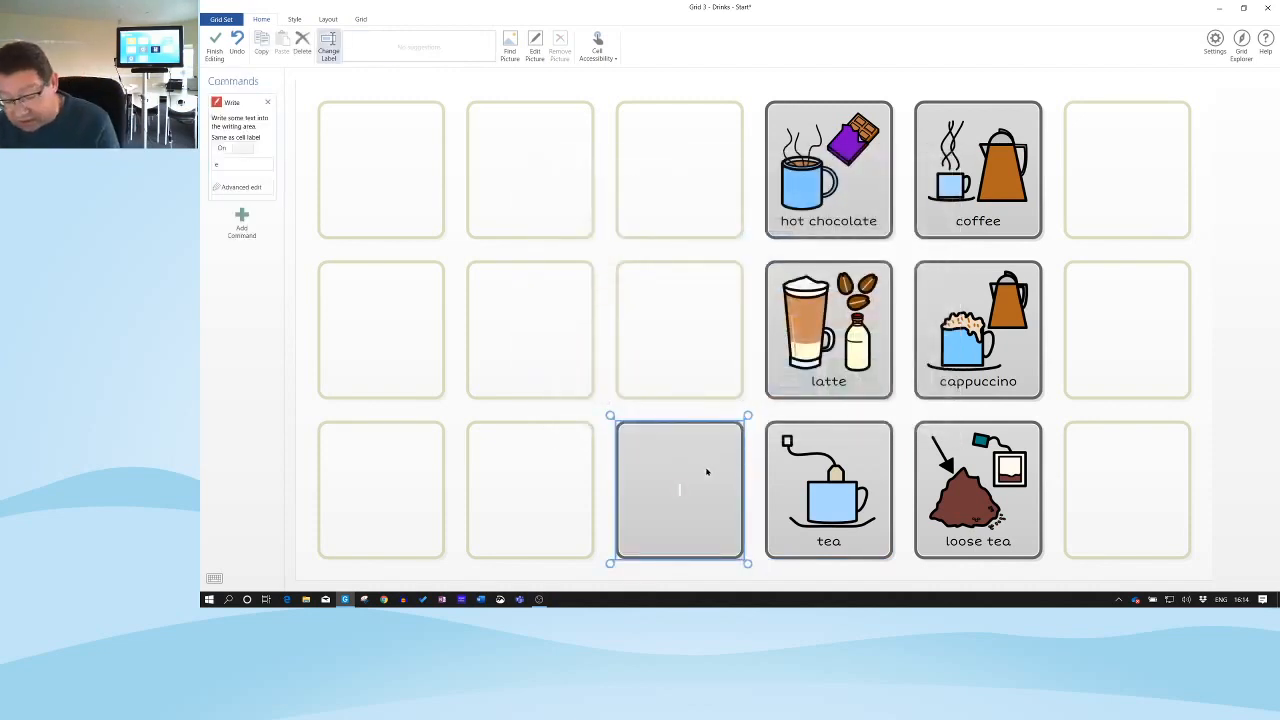
type("es")
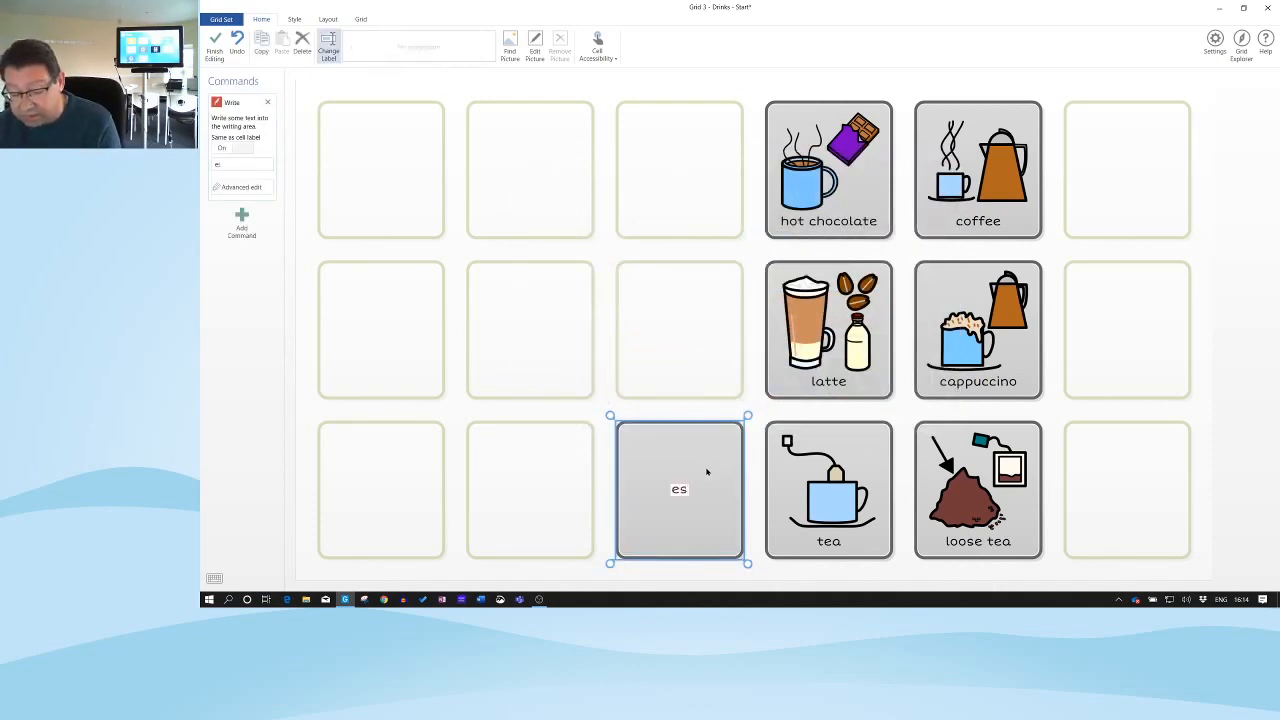
type("presso")
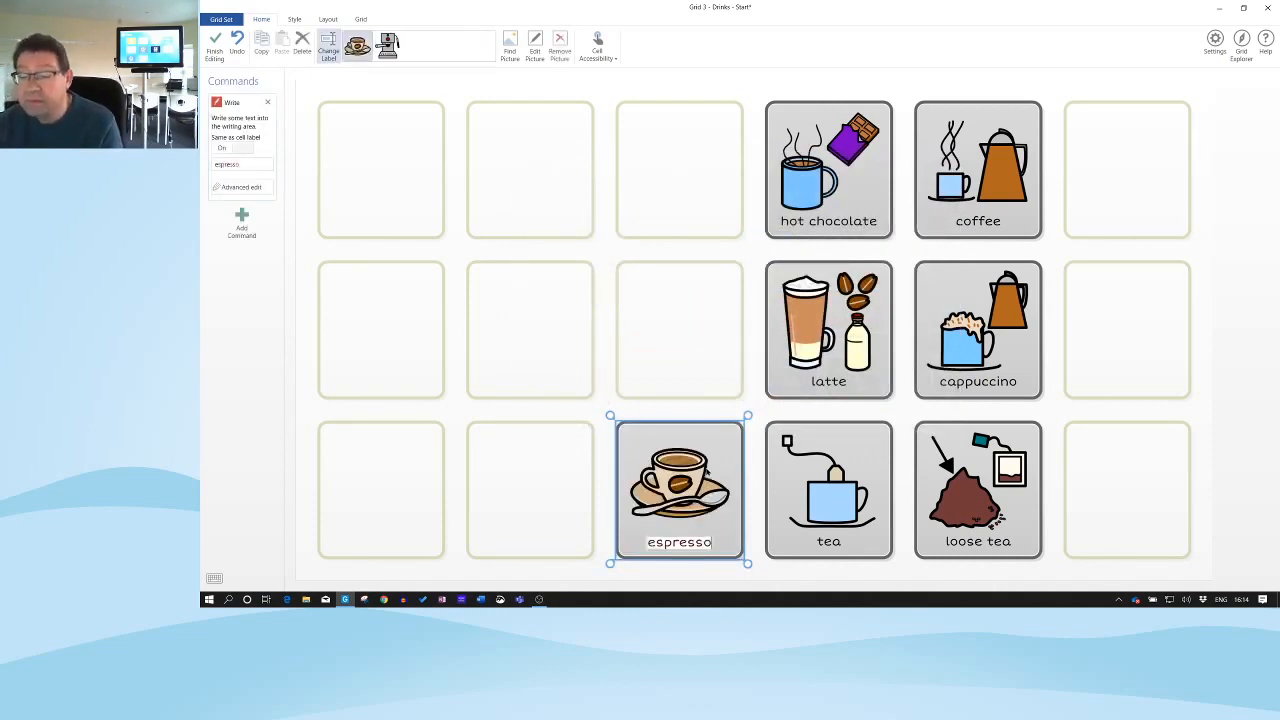
key("Return")
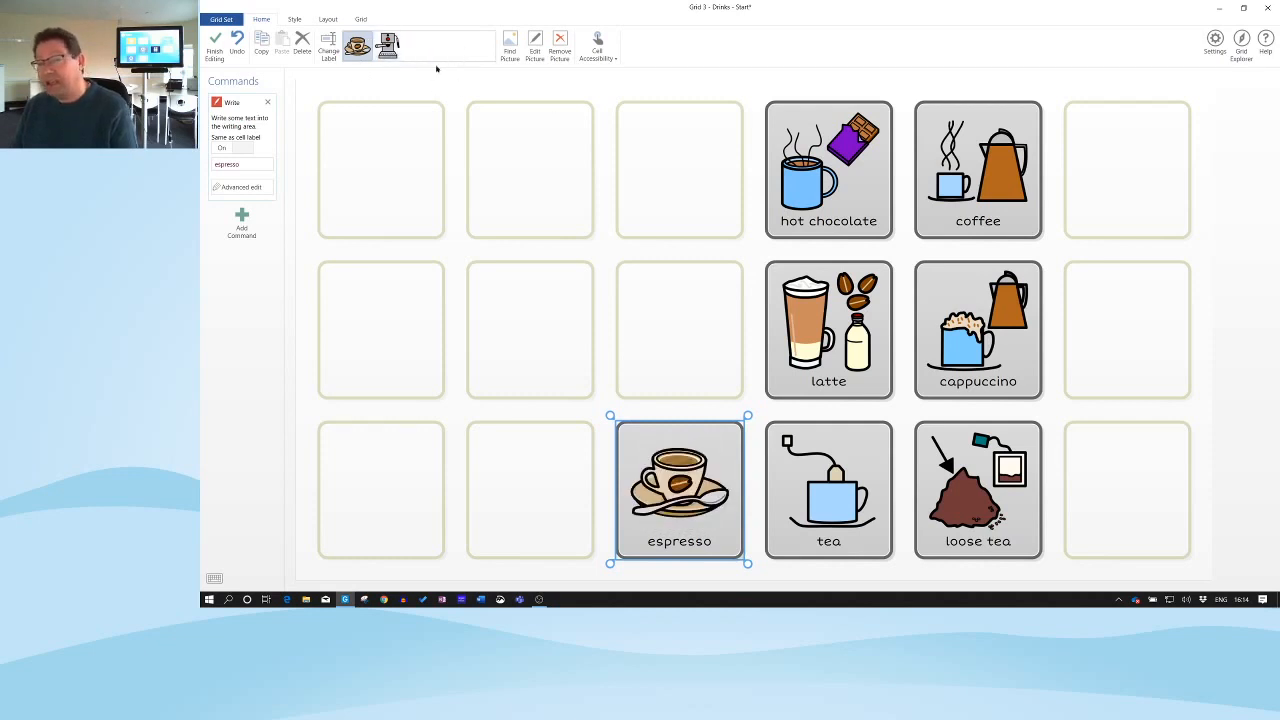
Step: Look through the symbol library categories available for the espresso cell's picture
left_click(508, 48)
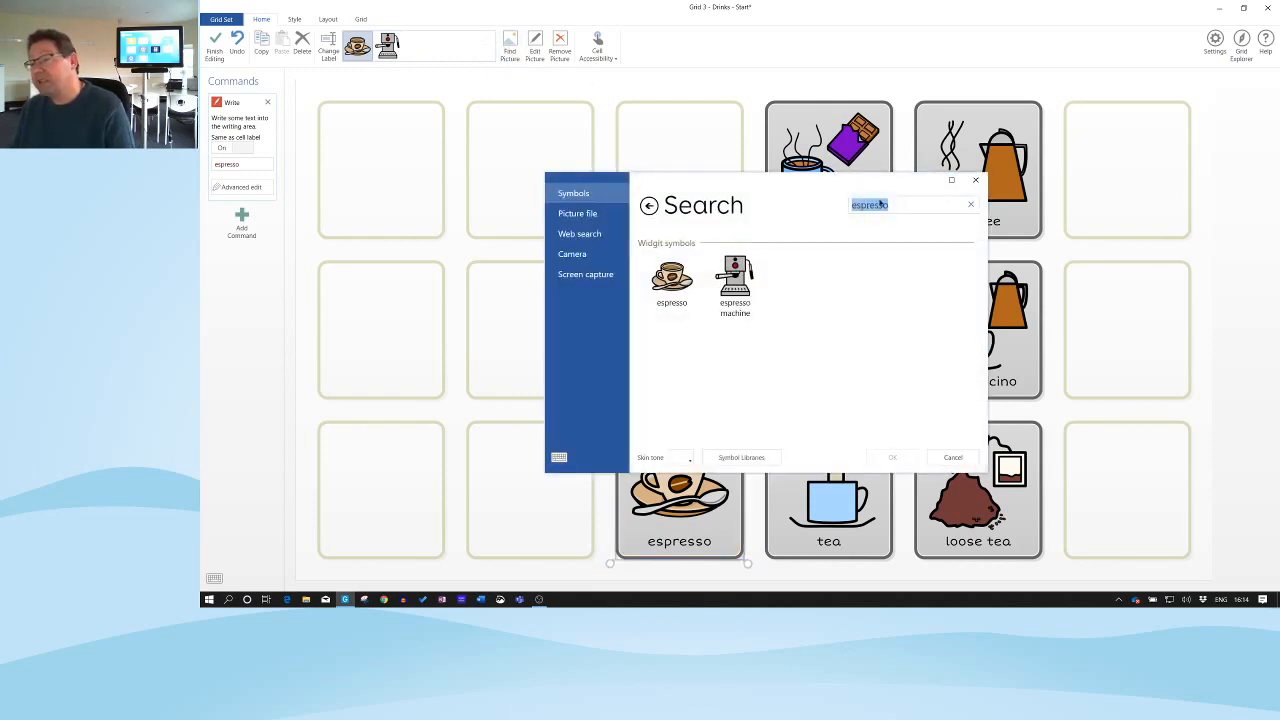
left_click(649, 206)
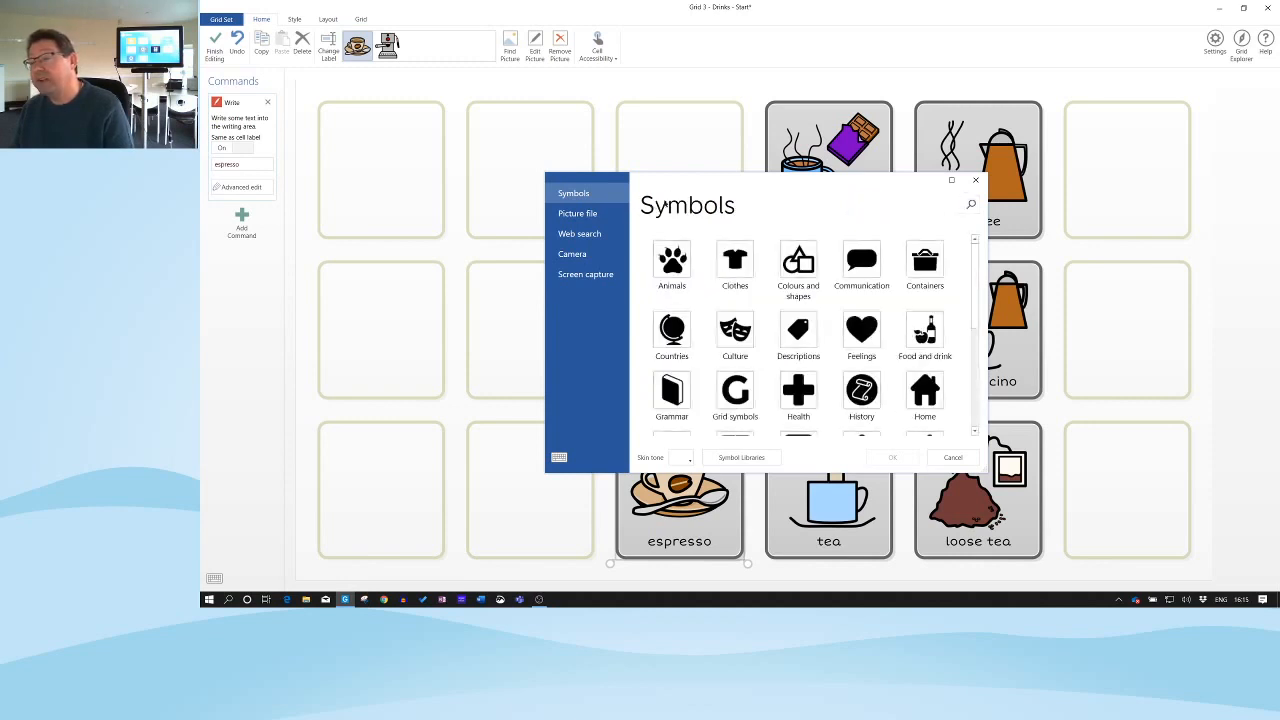
scroll(735, 262, "down", 3)
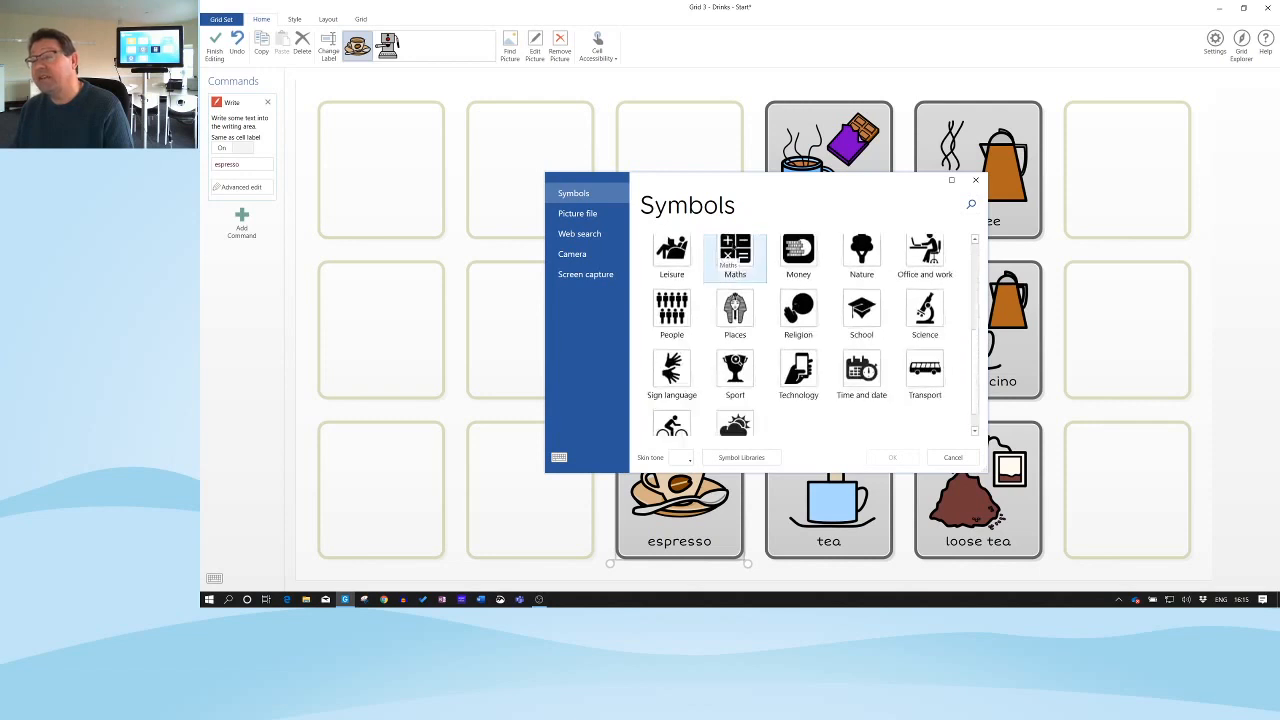
scroll(735, 262, "up", 3)
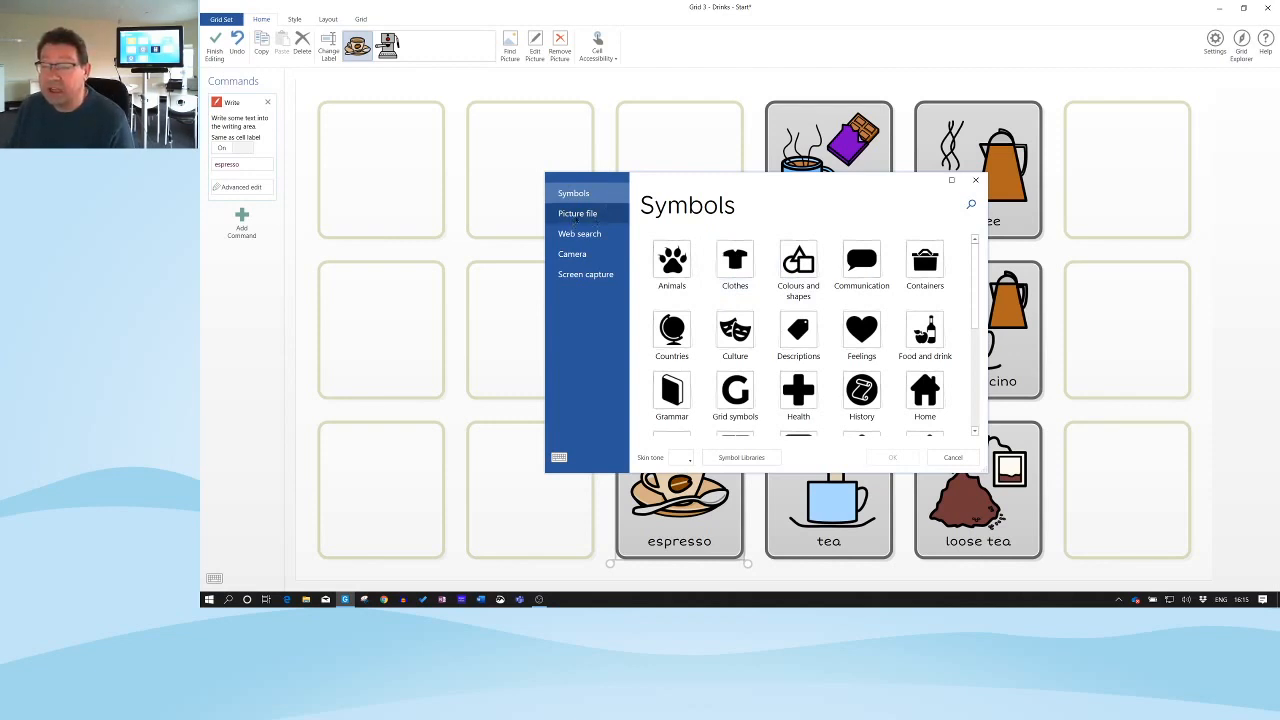
Step: View the picture file source by browsing the Pictures folder, and cancel without choosing a picture
left_click(586, 214)
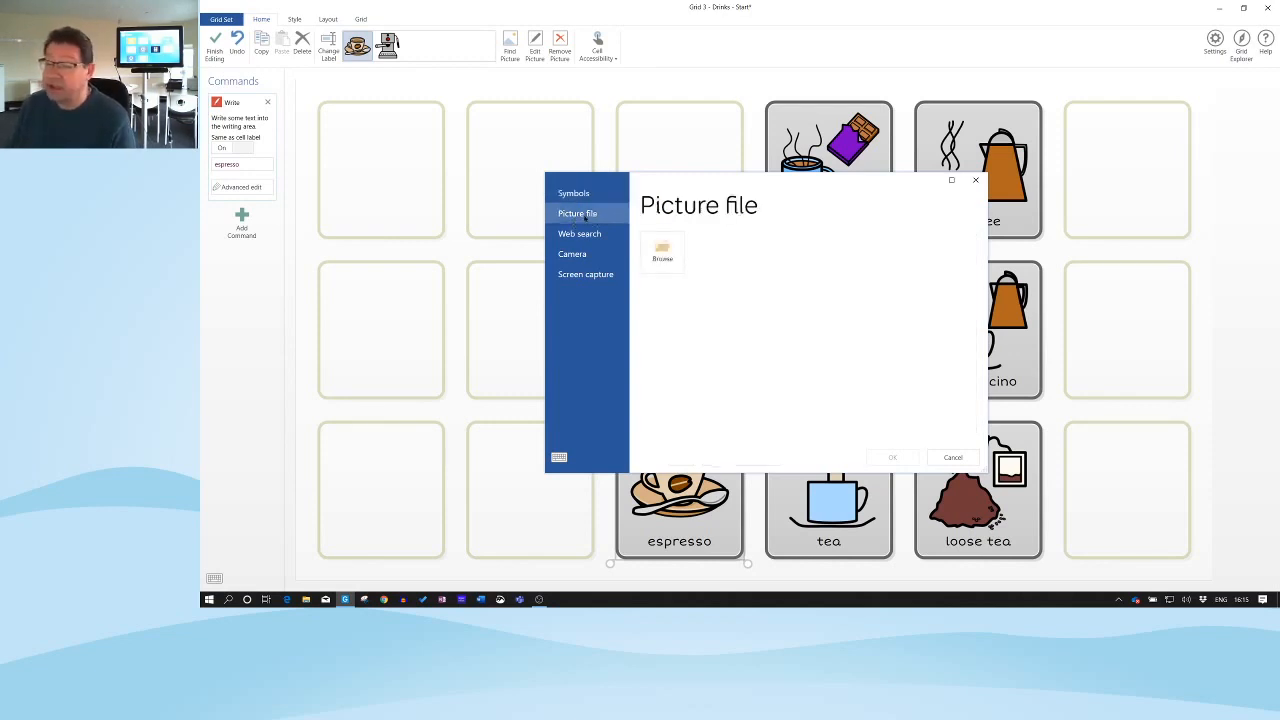
left_click(672, 260)
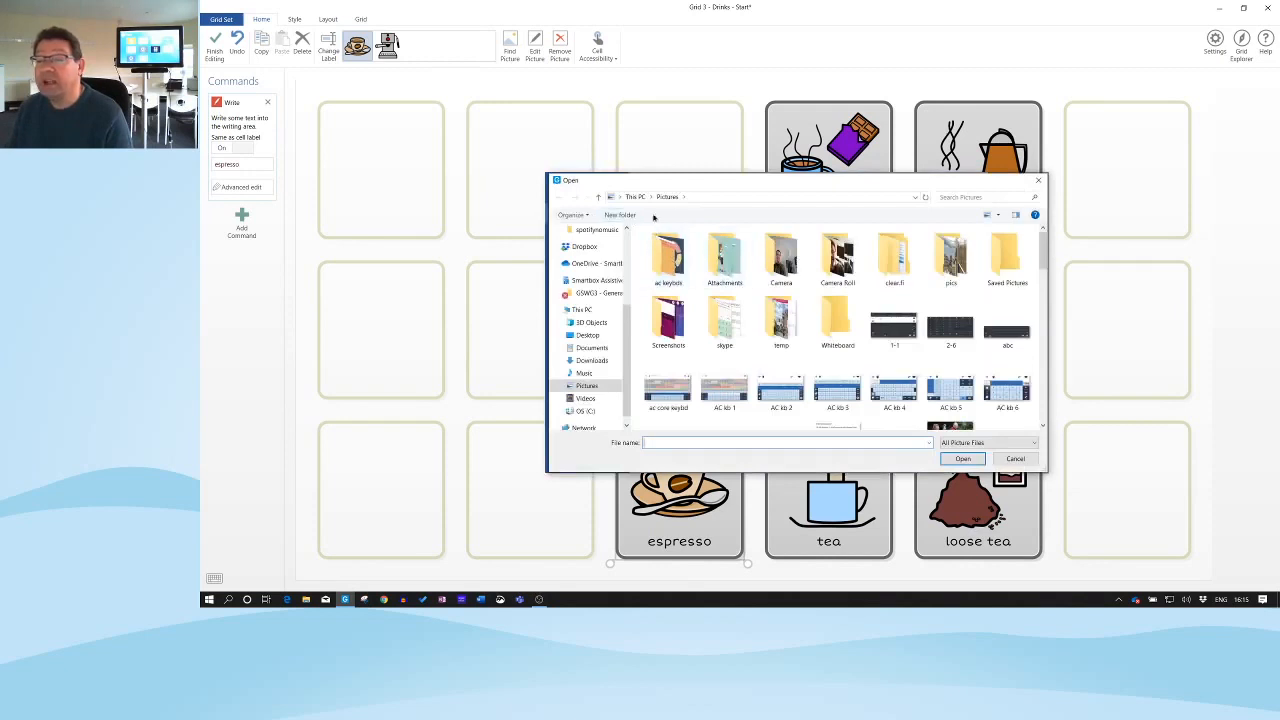
left_click(1015, 458)
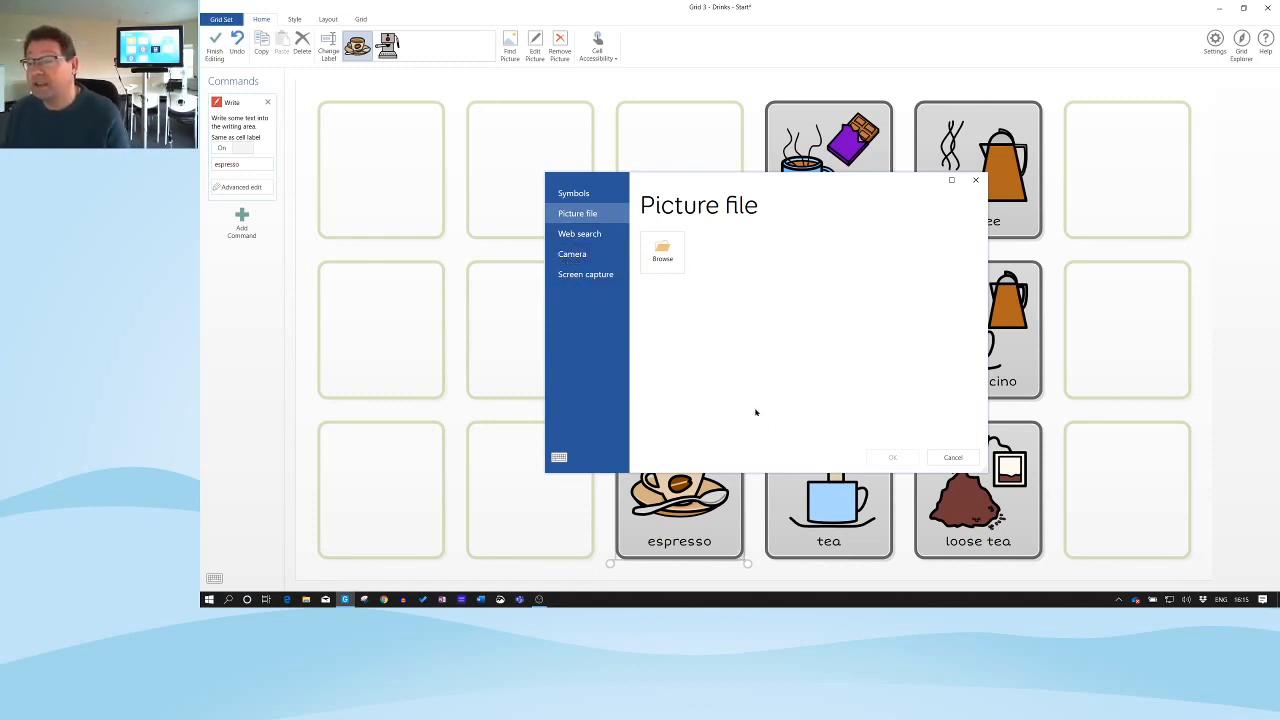
left_click(955, 457)
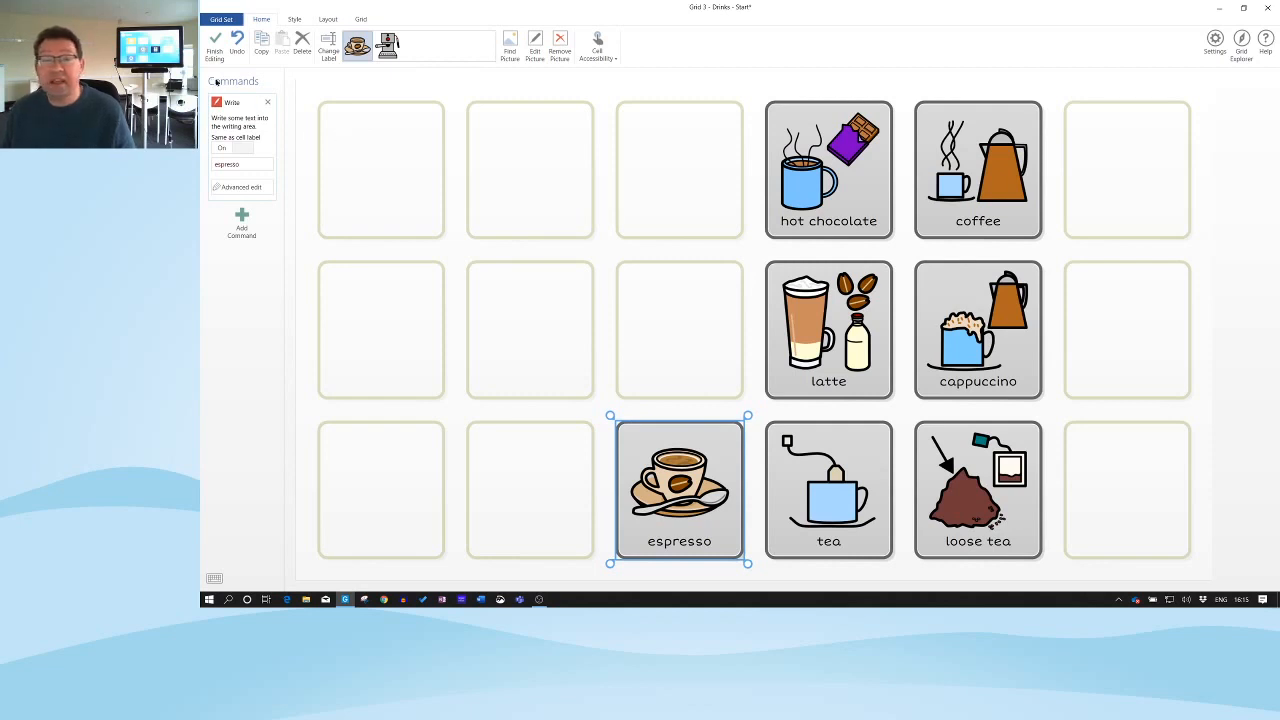
Step: Finish editing, save the changes to the Drinks grid set, and try out the latte cell in the live grid
left_click(216, 40)
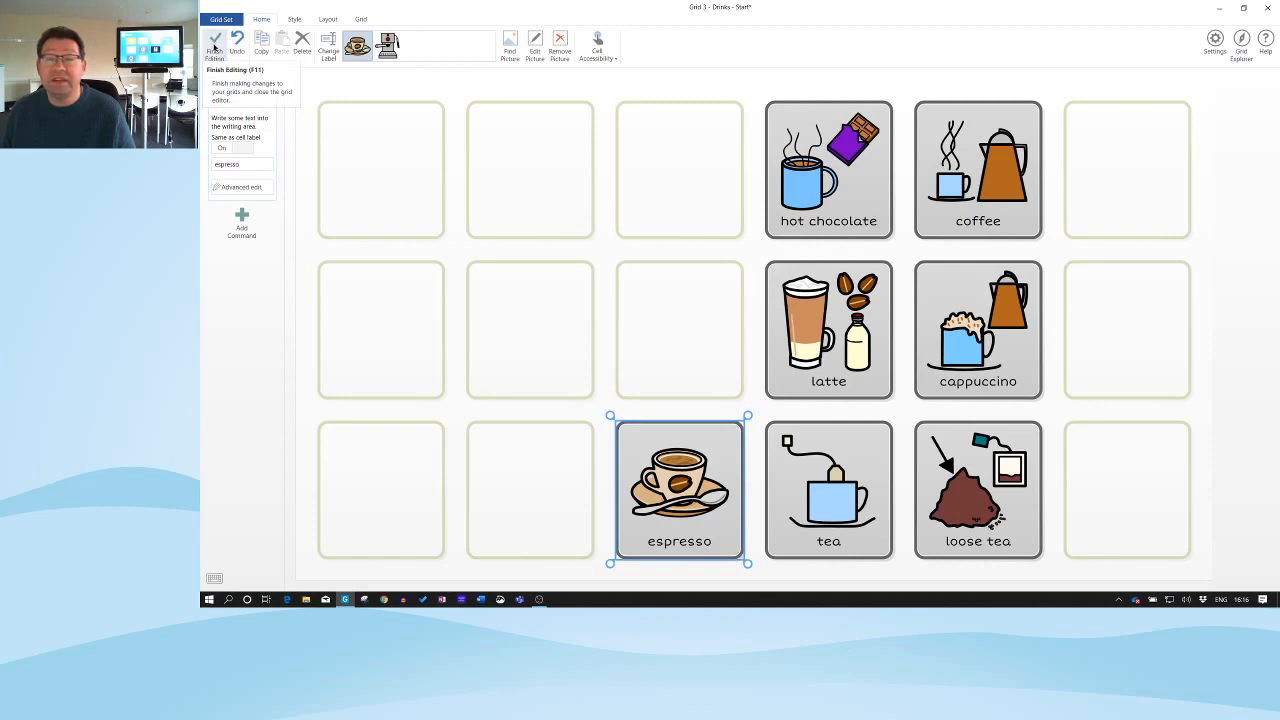
left_click(215, 46)
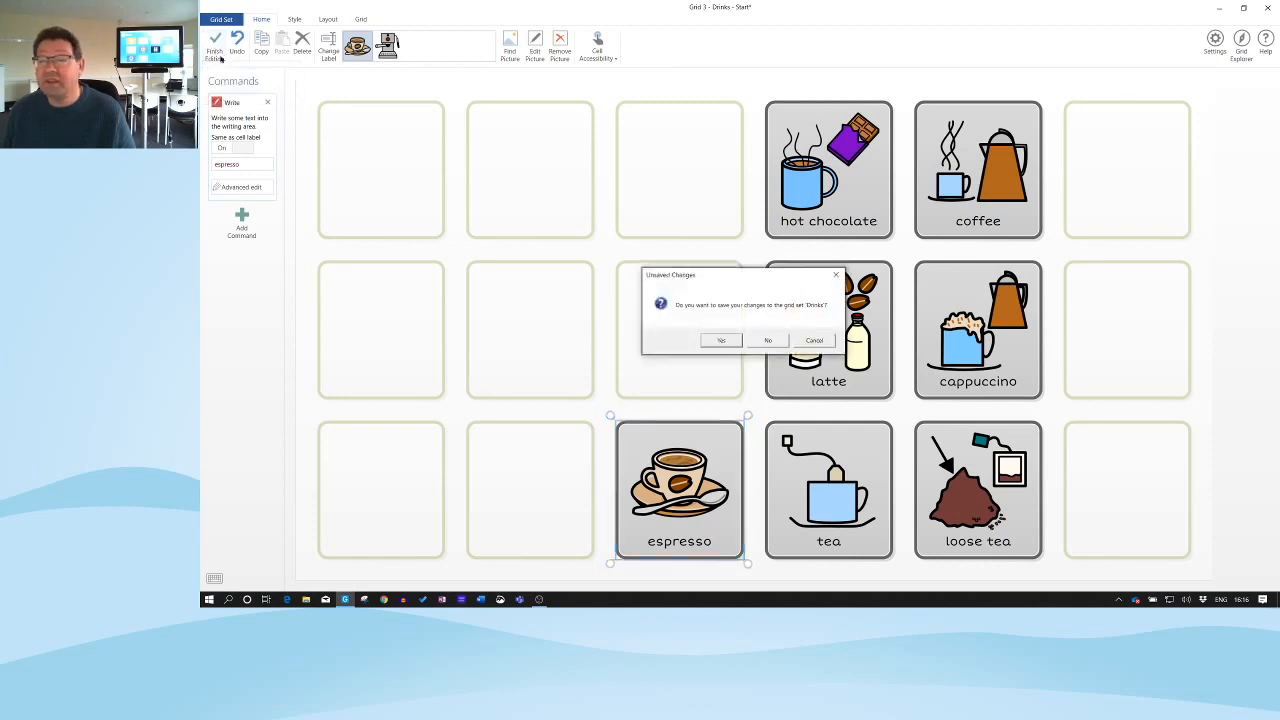
left_click(724, 340)
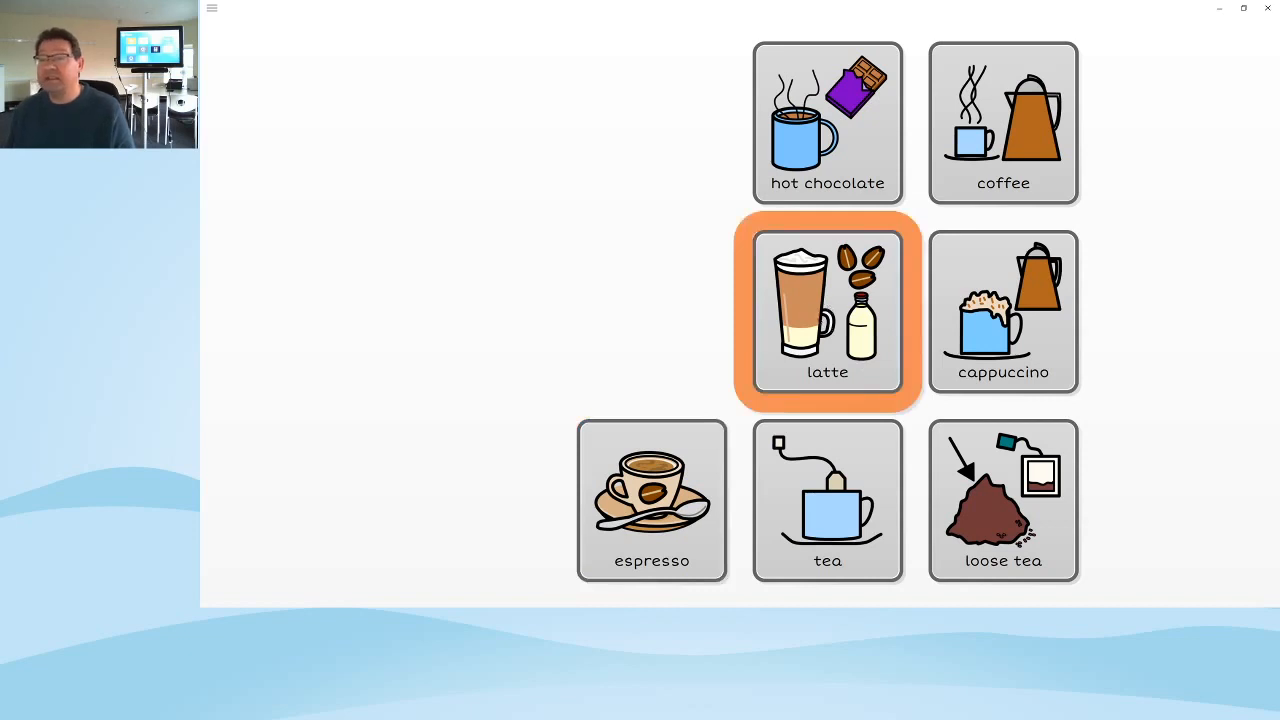
left_click(822, 322)
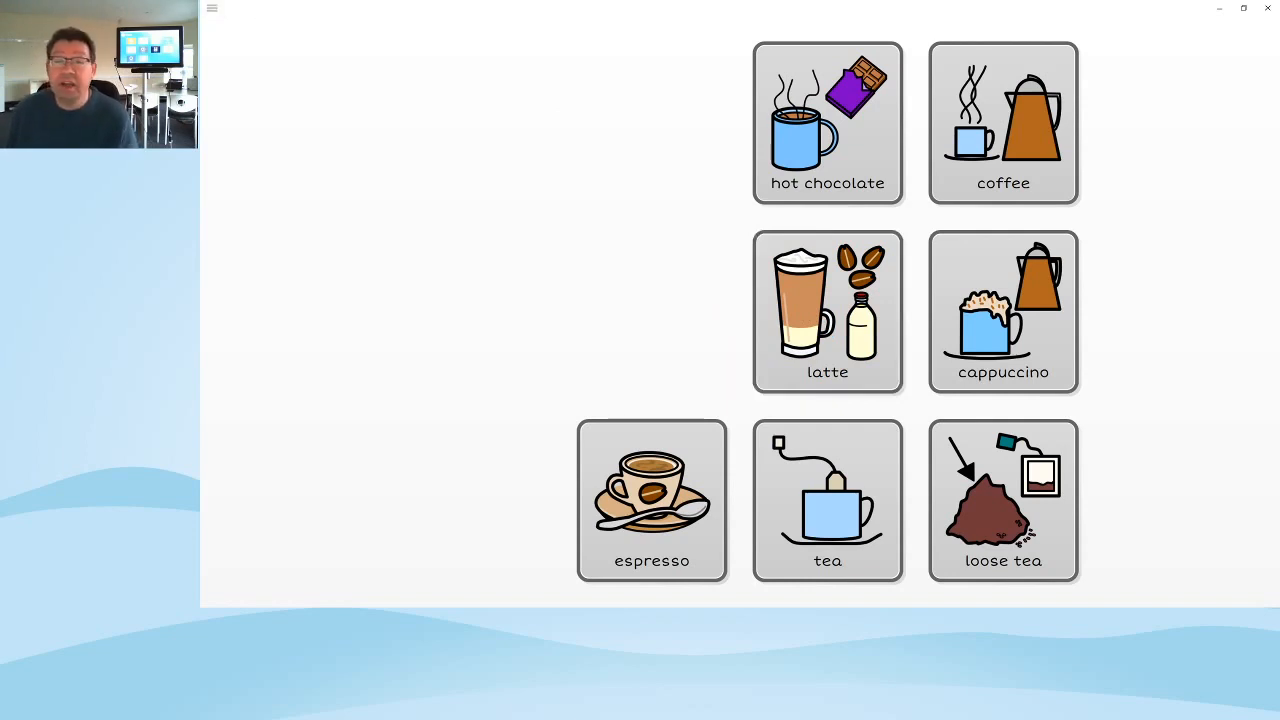
Step: Reopen the grid for editing and create a Write cell labelled "I" in the first column of the first row, with the self-pointing figure symbol
left_click(246, 10)
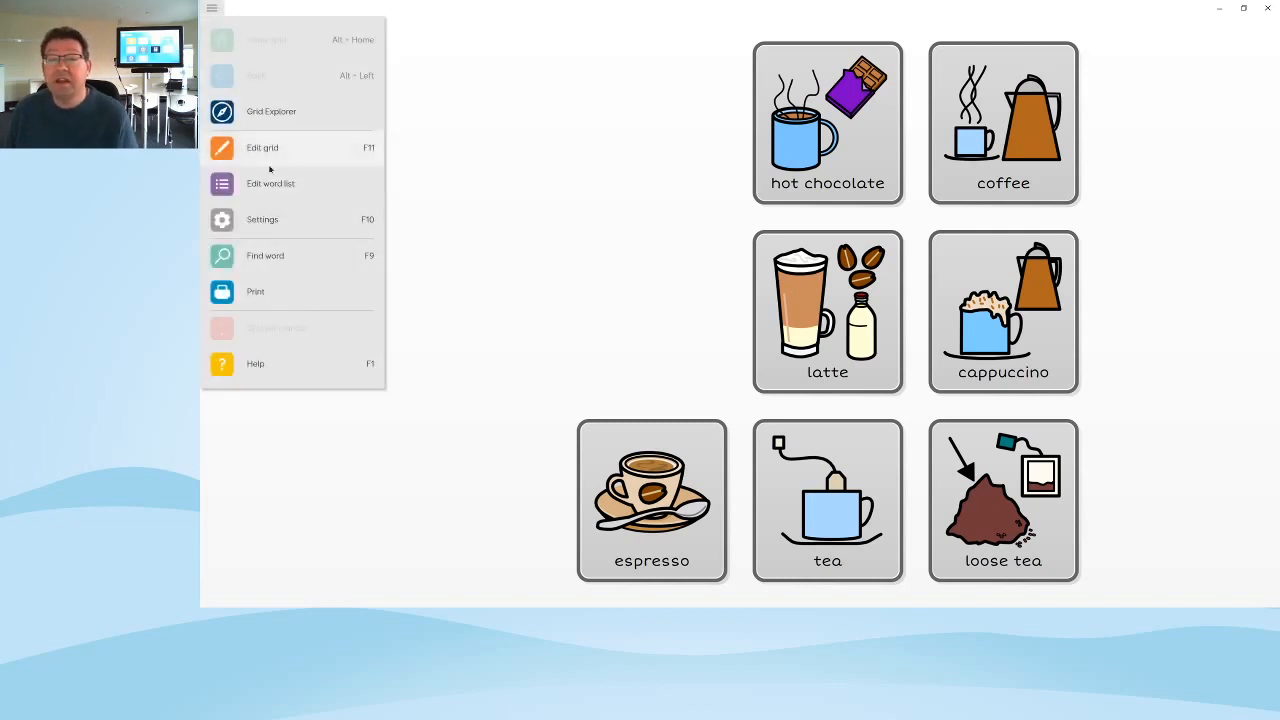
left_click(321, 149)
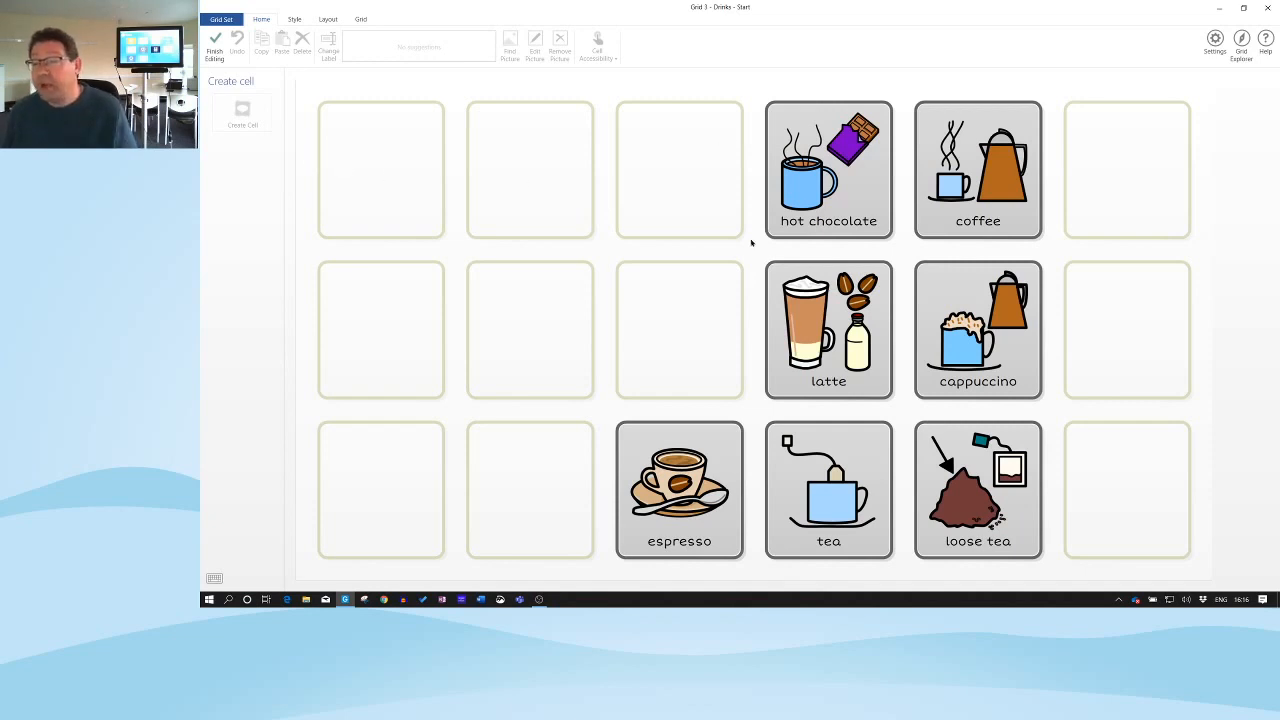
left_click(381, 175)
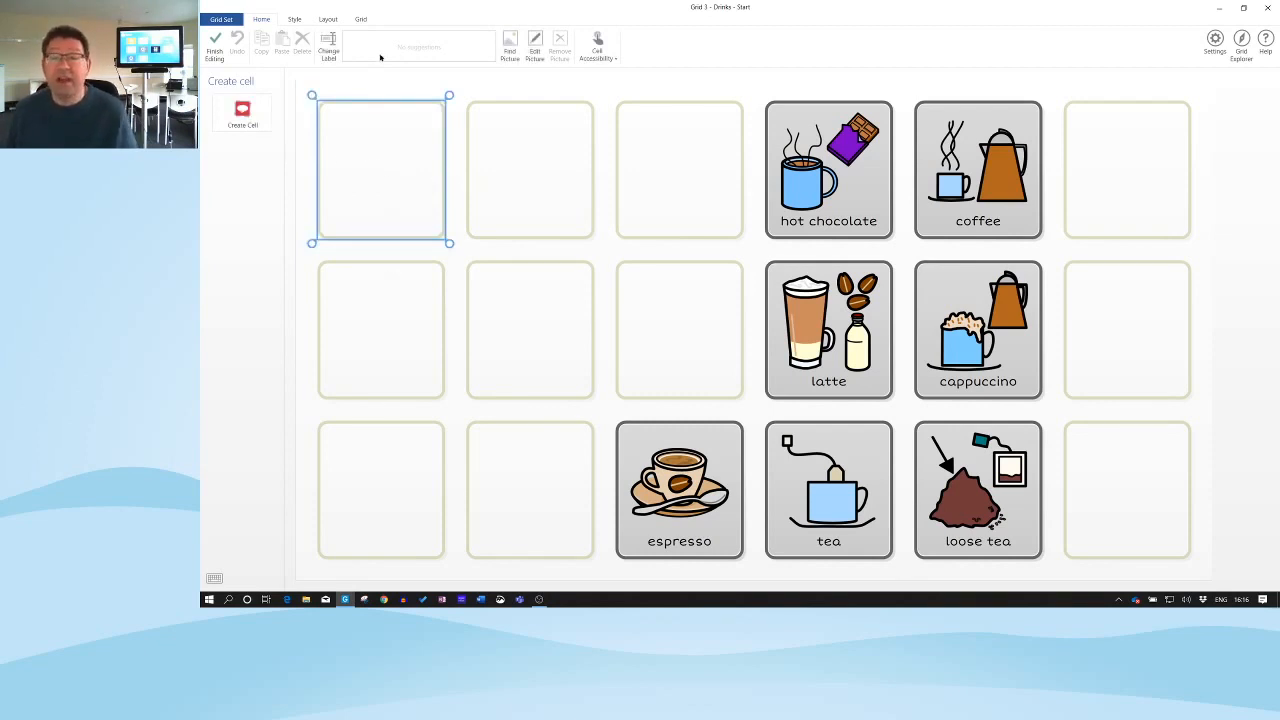
double_click(394, 200)
key("Return")
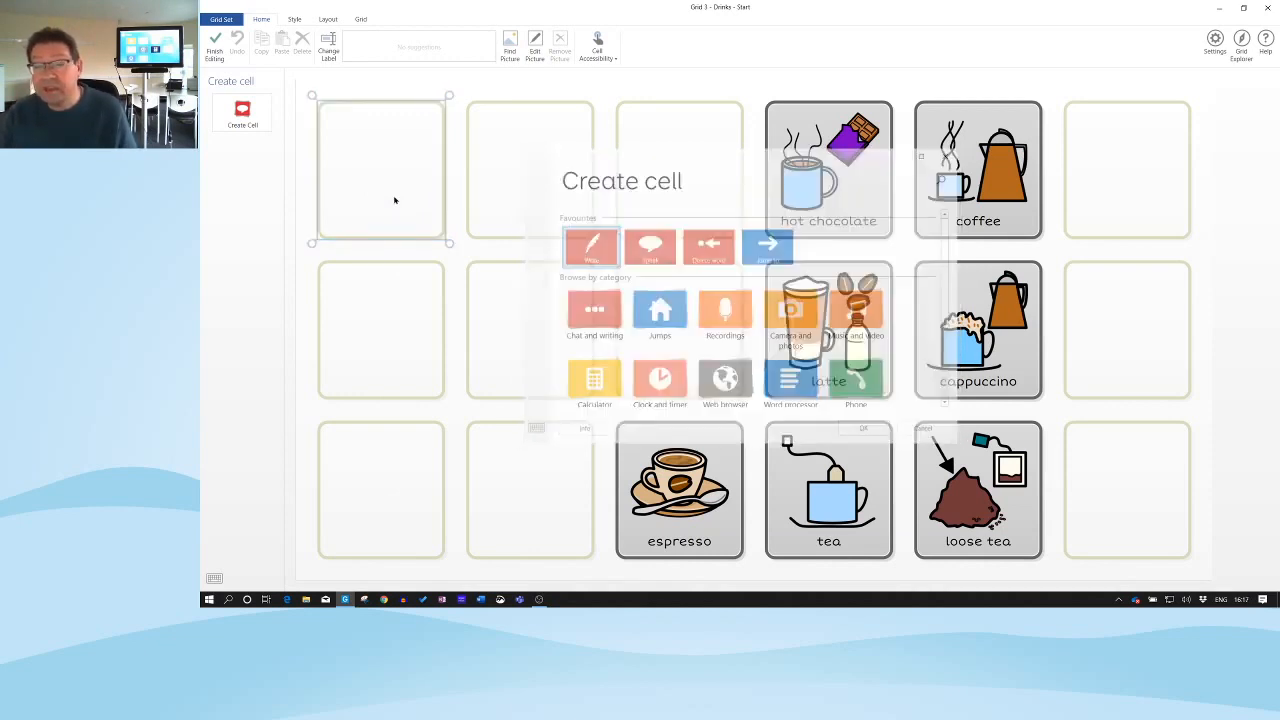
type("I")
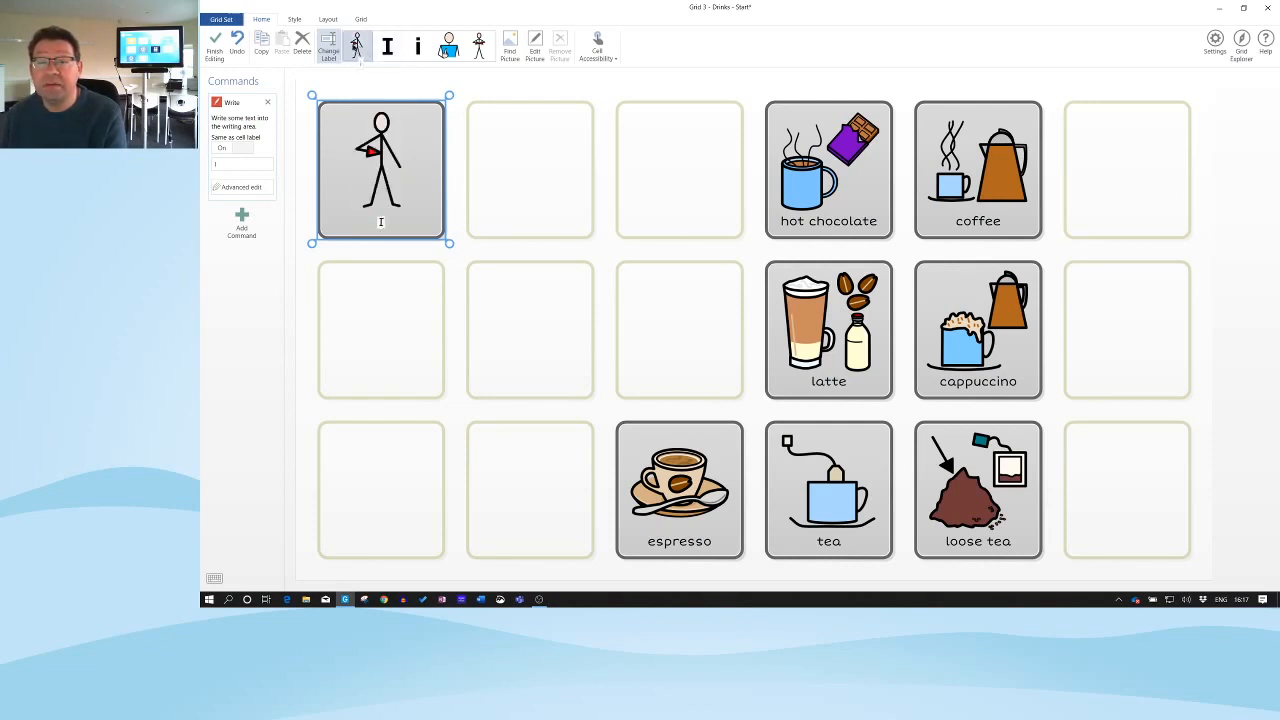
left_click(357, 46)
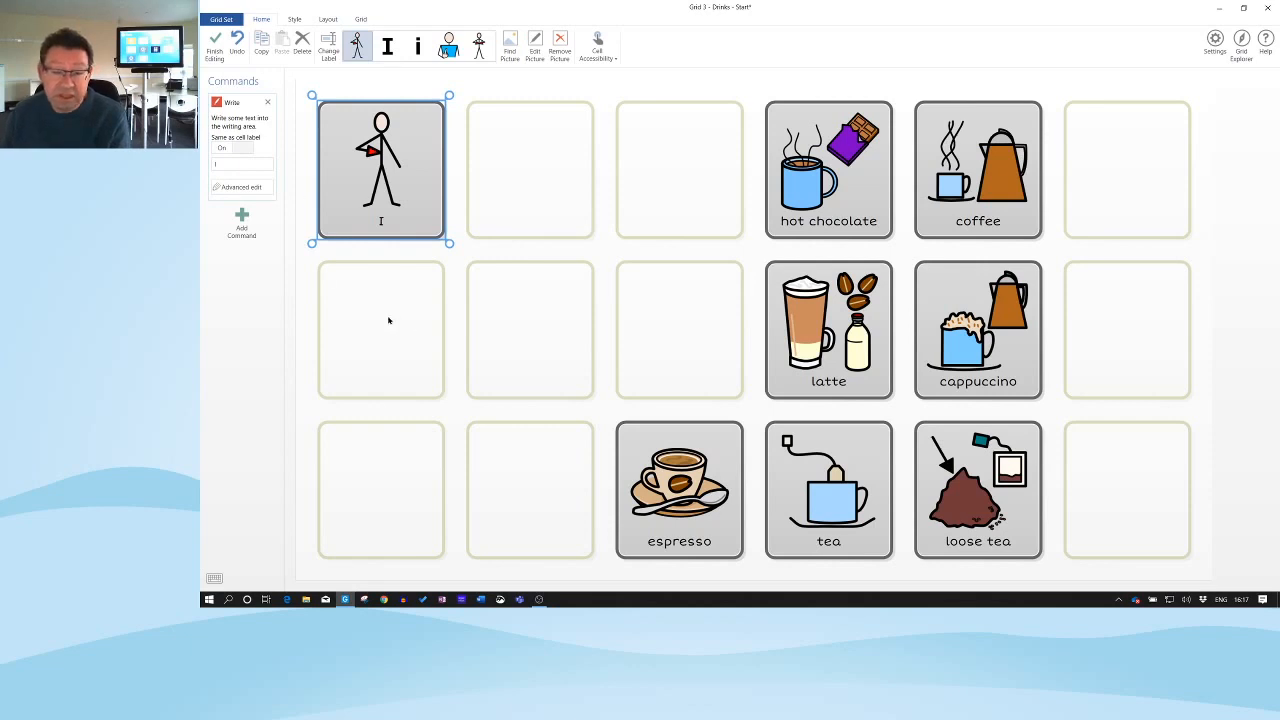
Step: Create a Write cell labelled "you" directly below the I cell
left_click(340, 272)
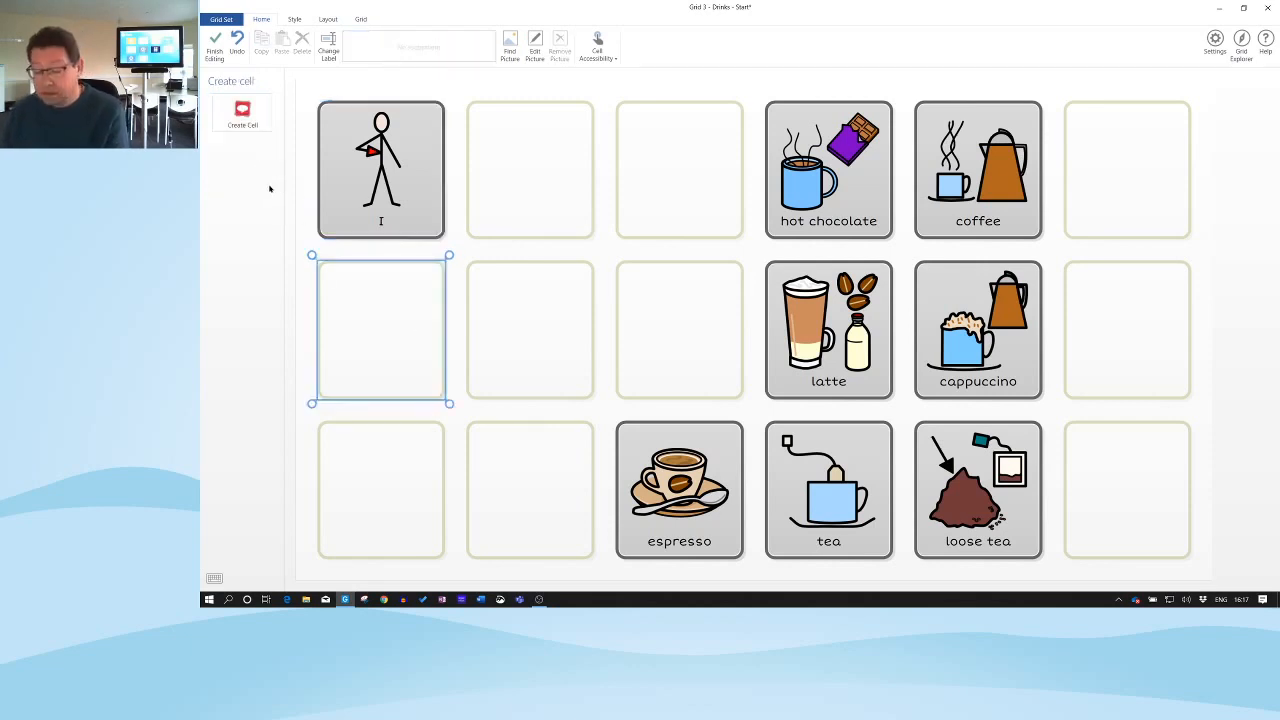
key("Return")
key("Return")
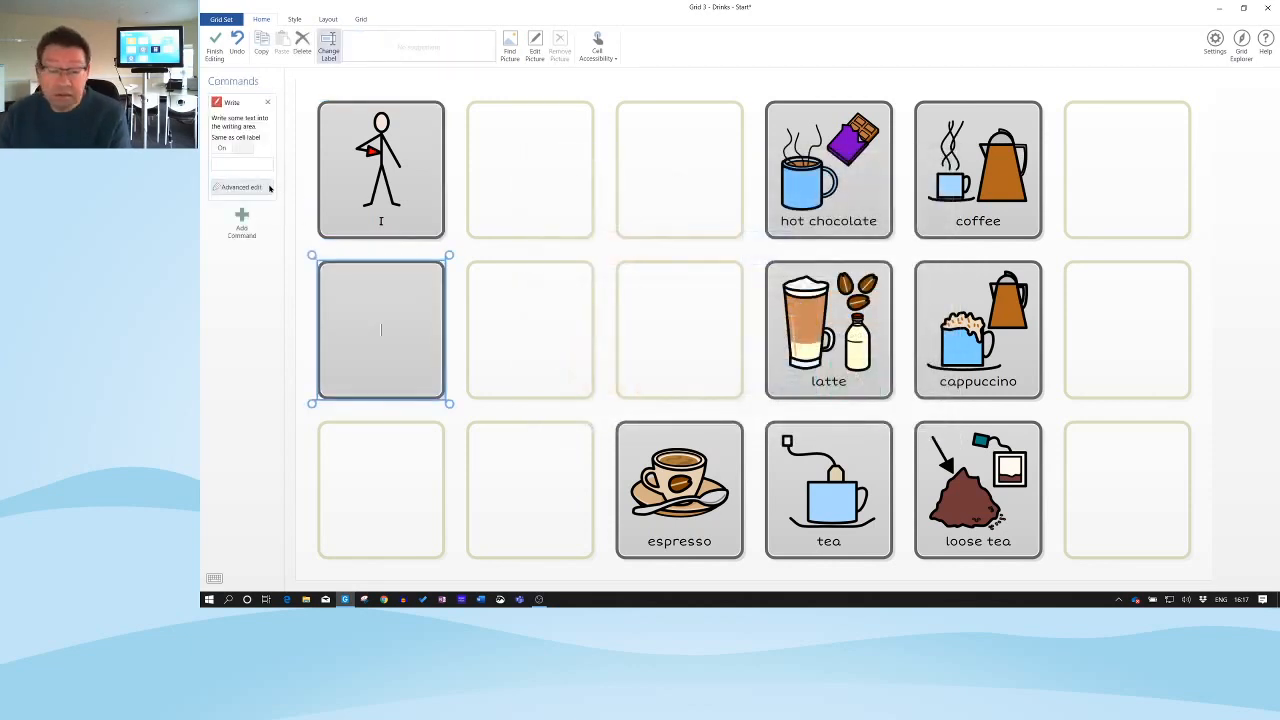
type("you")
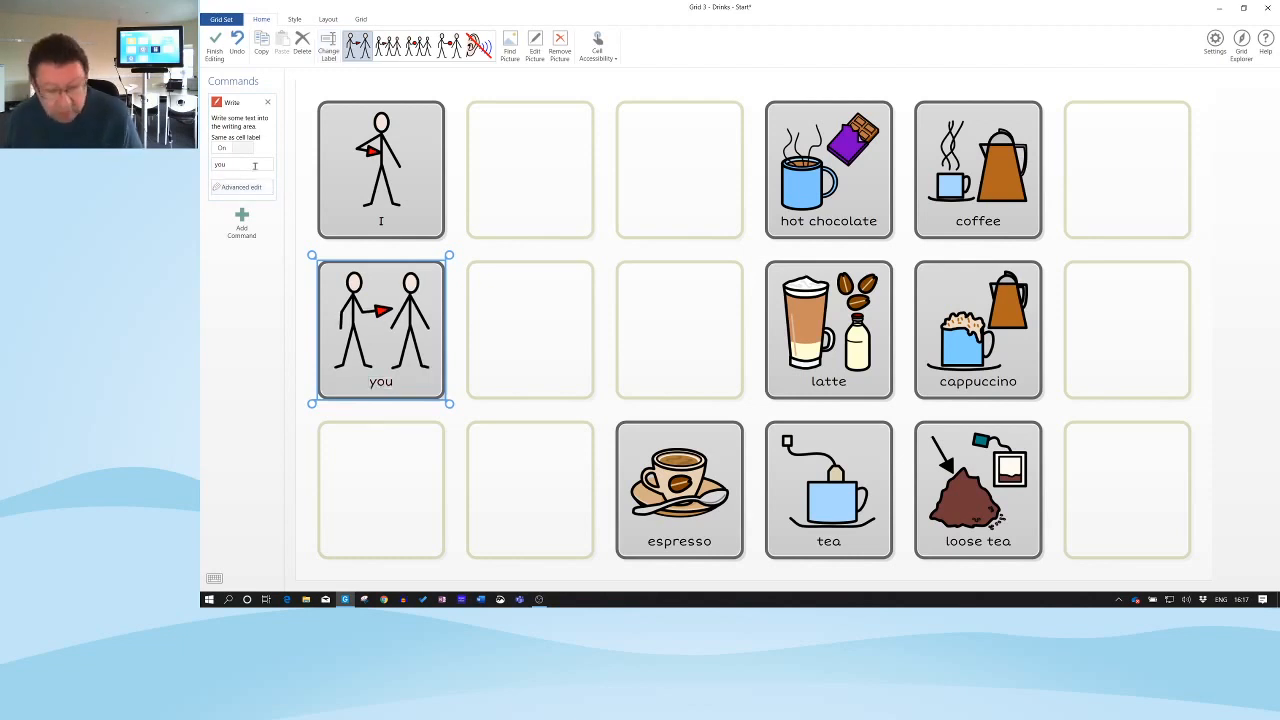
Step: Create a Write cell labelled "it" directly below the you cell and give it the pointing finger symbol
left_click(400, 450)
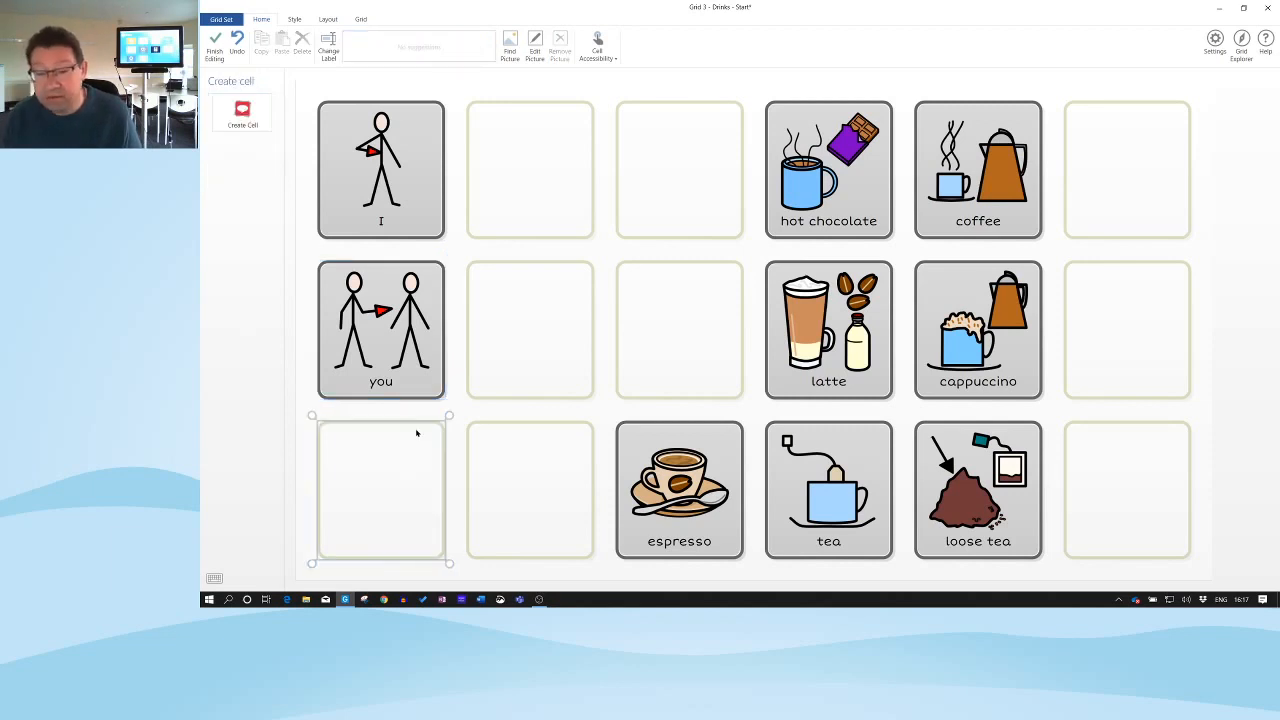
left_click(417, 432)
type("it")
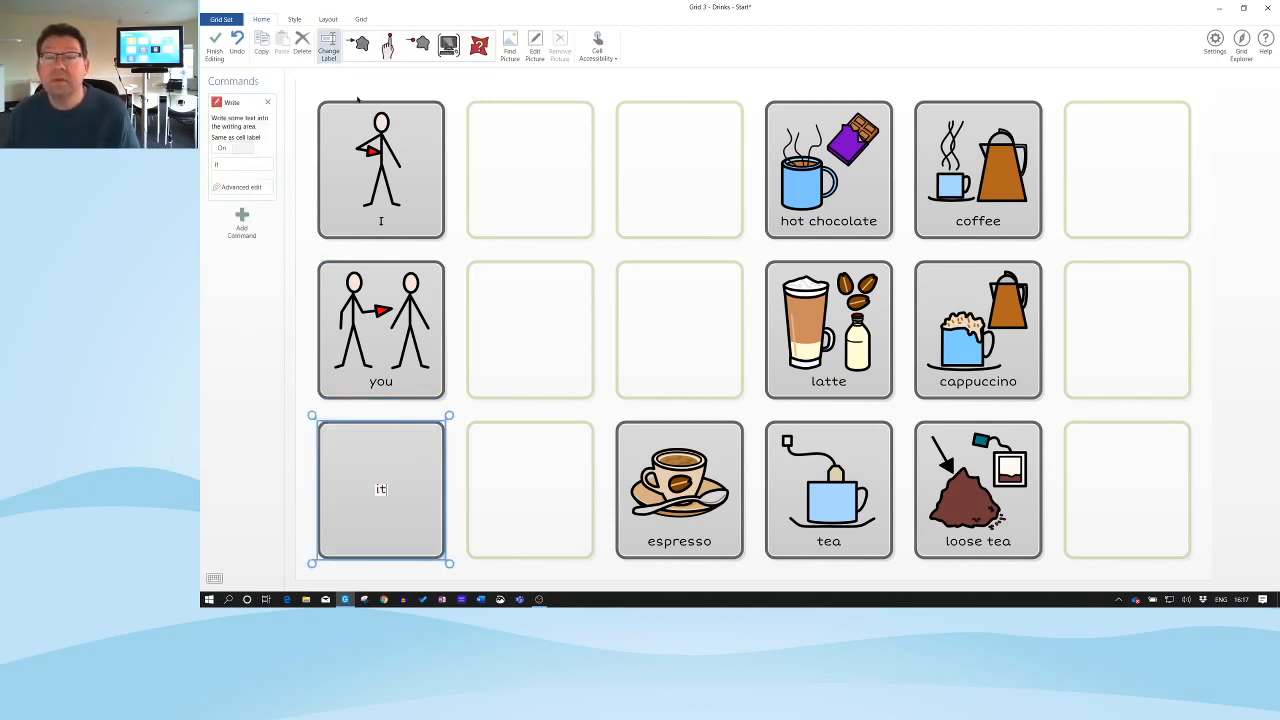
left_click(388, 46)
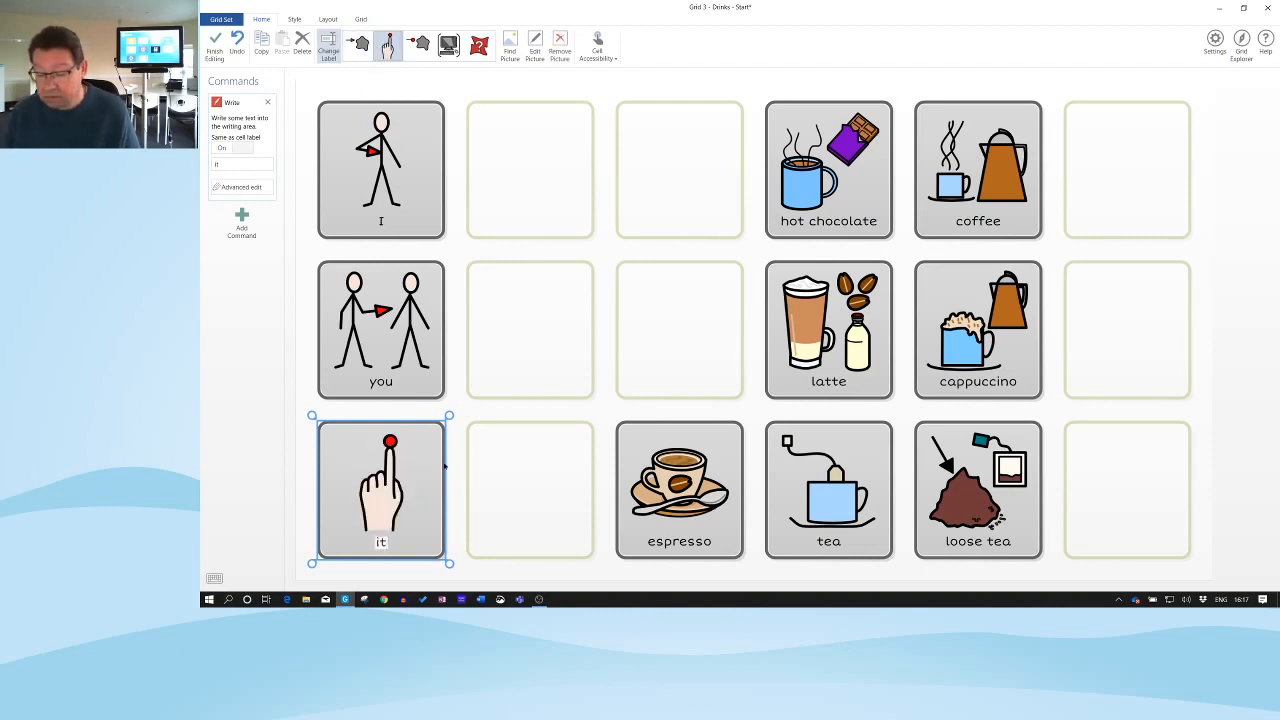
key("Return")
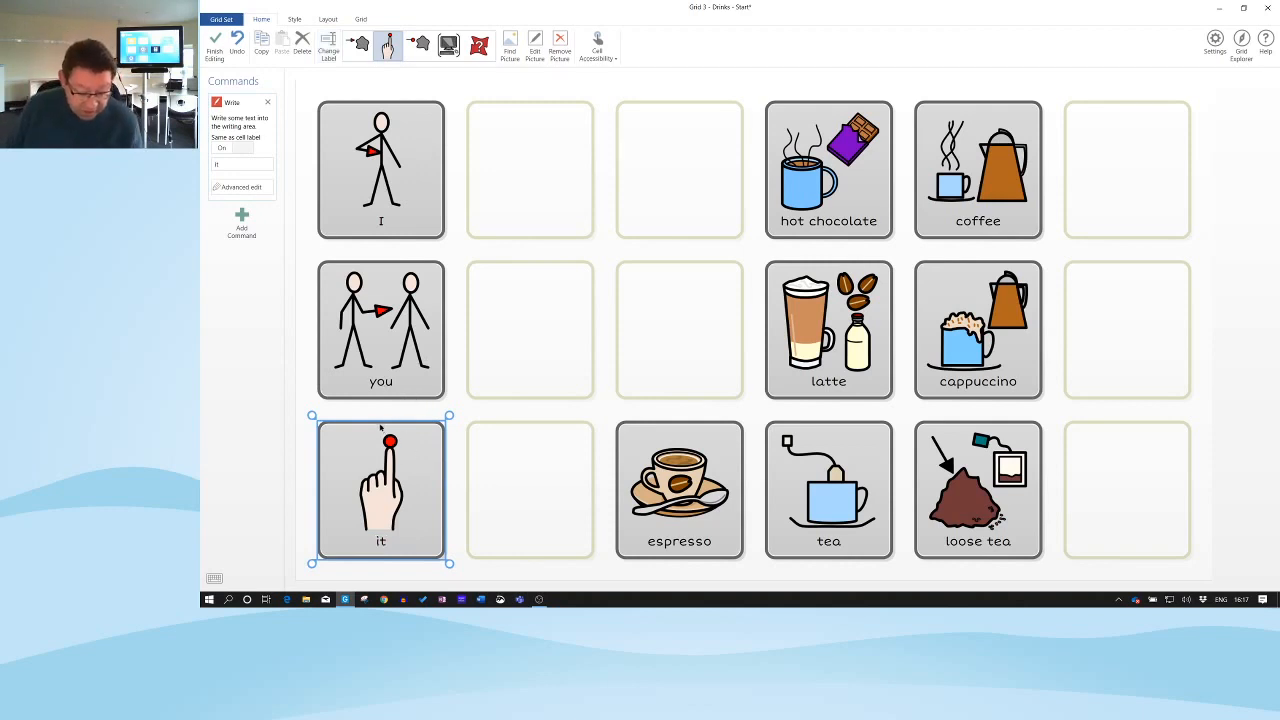
Step: Create a Write cell labelled "want" in the first row beside the I cell
left_click(543, 170)
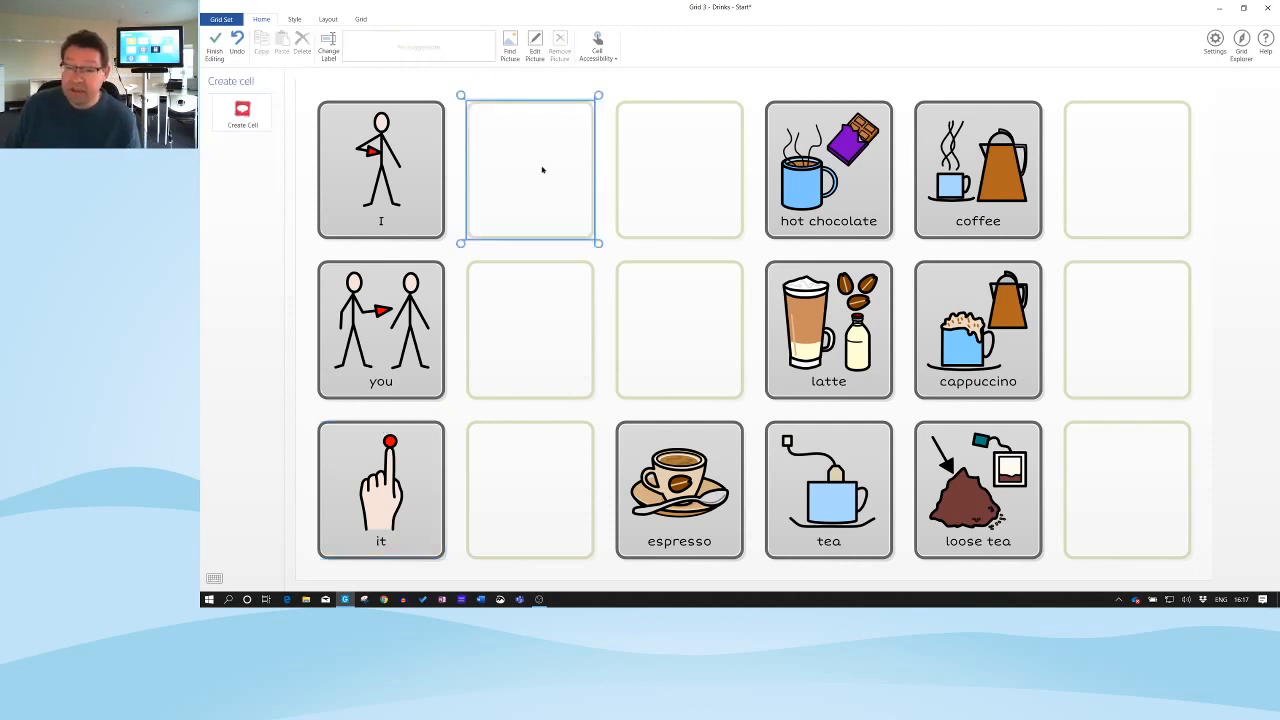
left_click(488, 203)
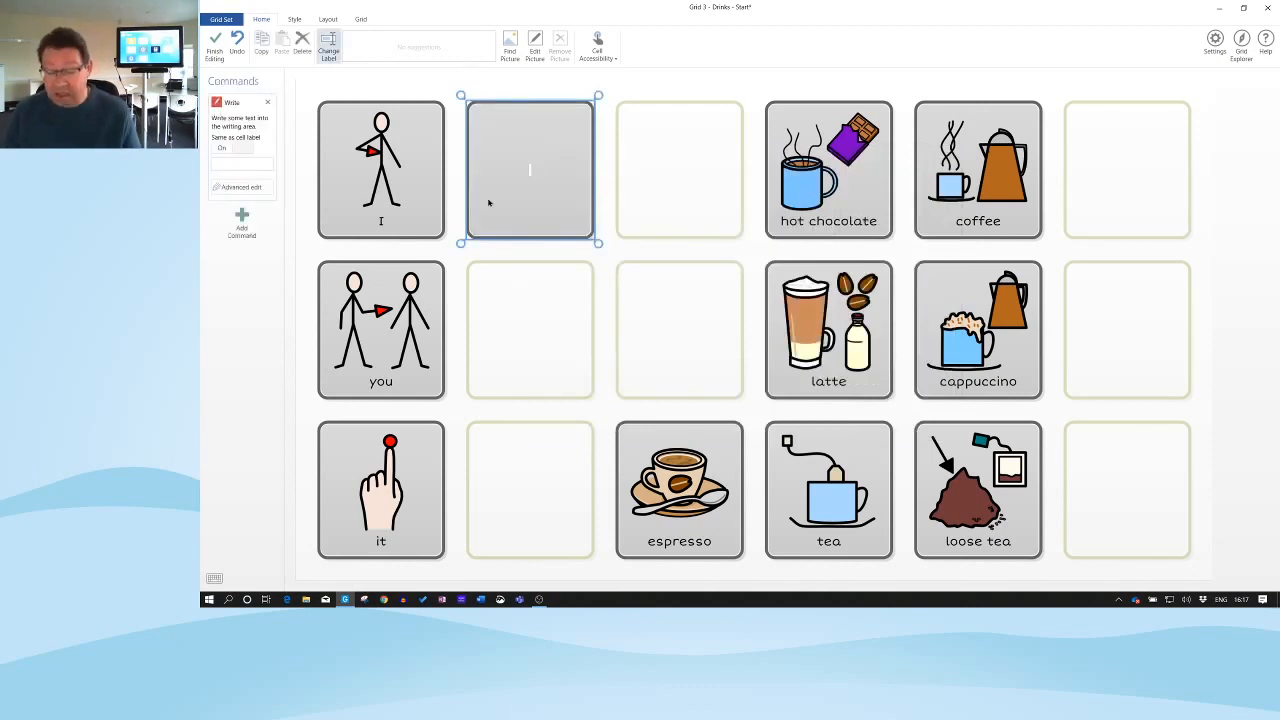
type("want")
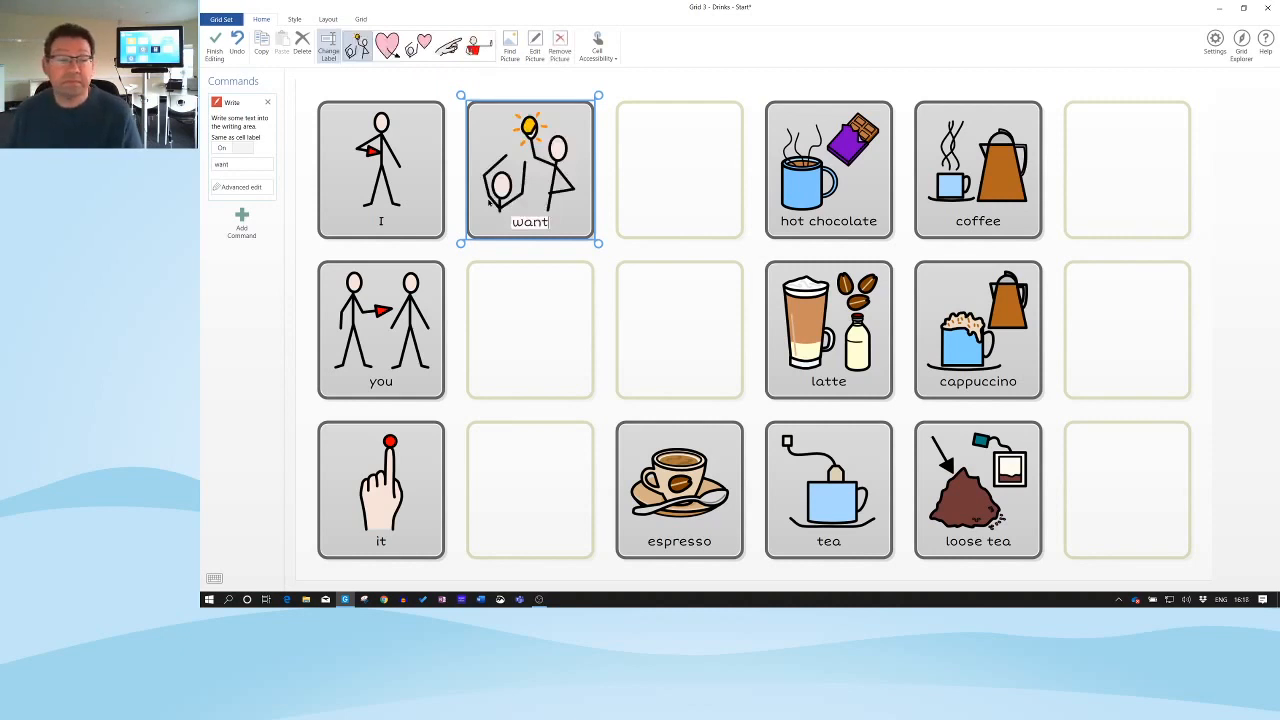
key("Return")
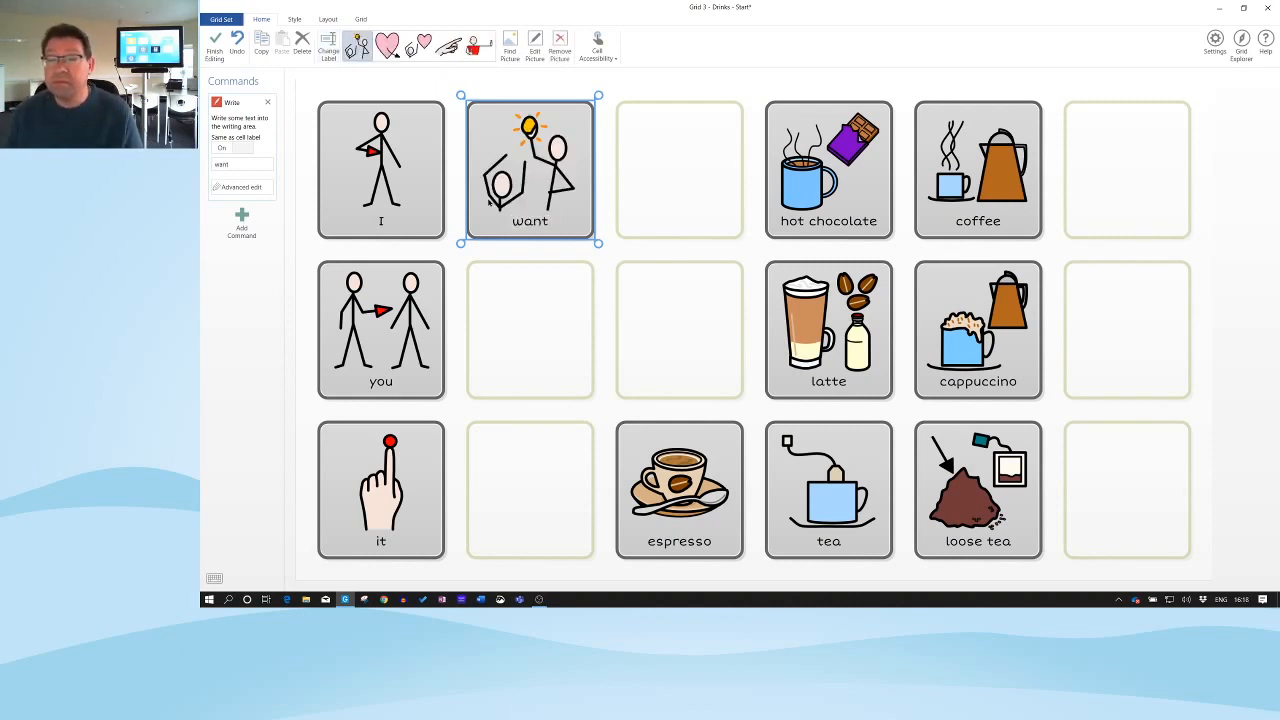
Step: Create a Write cell labelled "stop" directly below the want cell
left_click(541, 341)
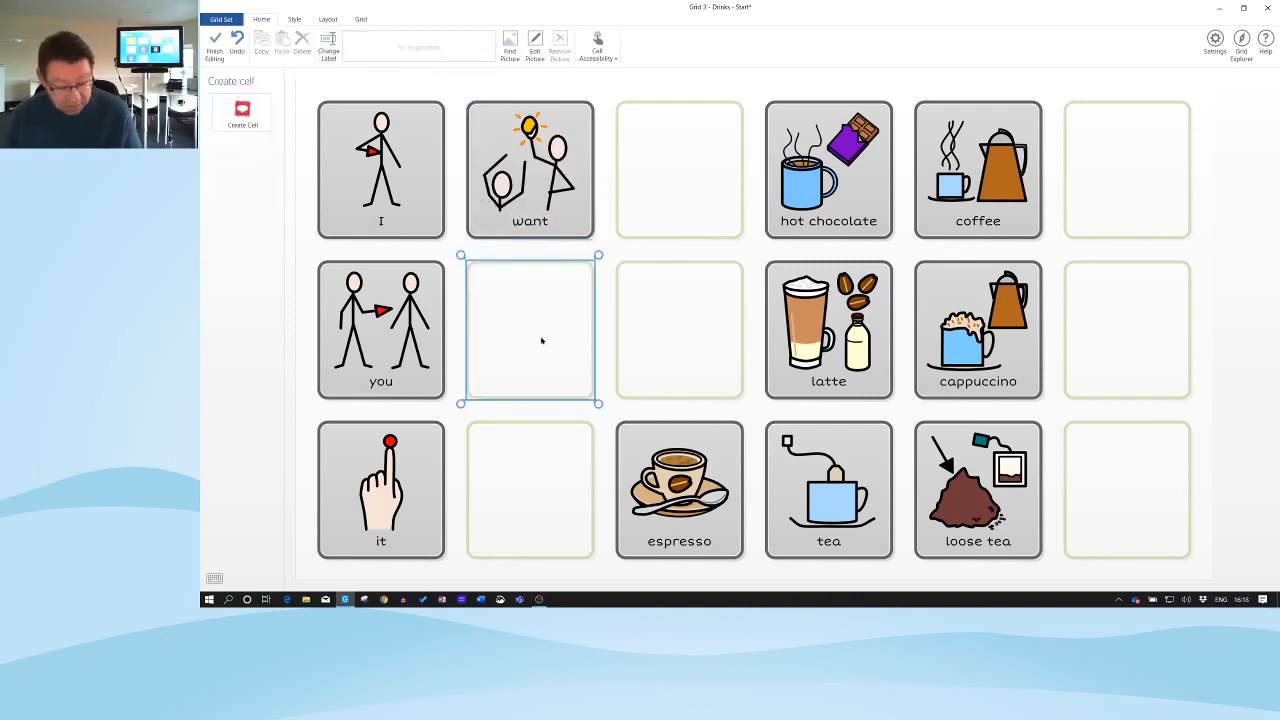
left_click(541, 341)
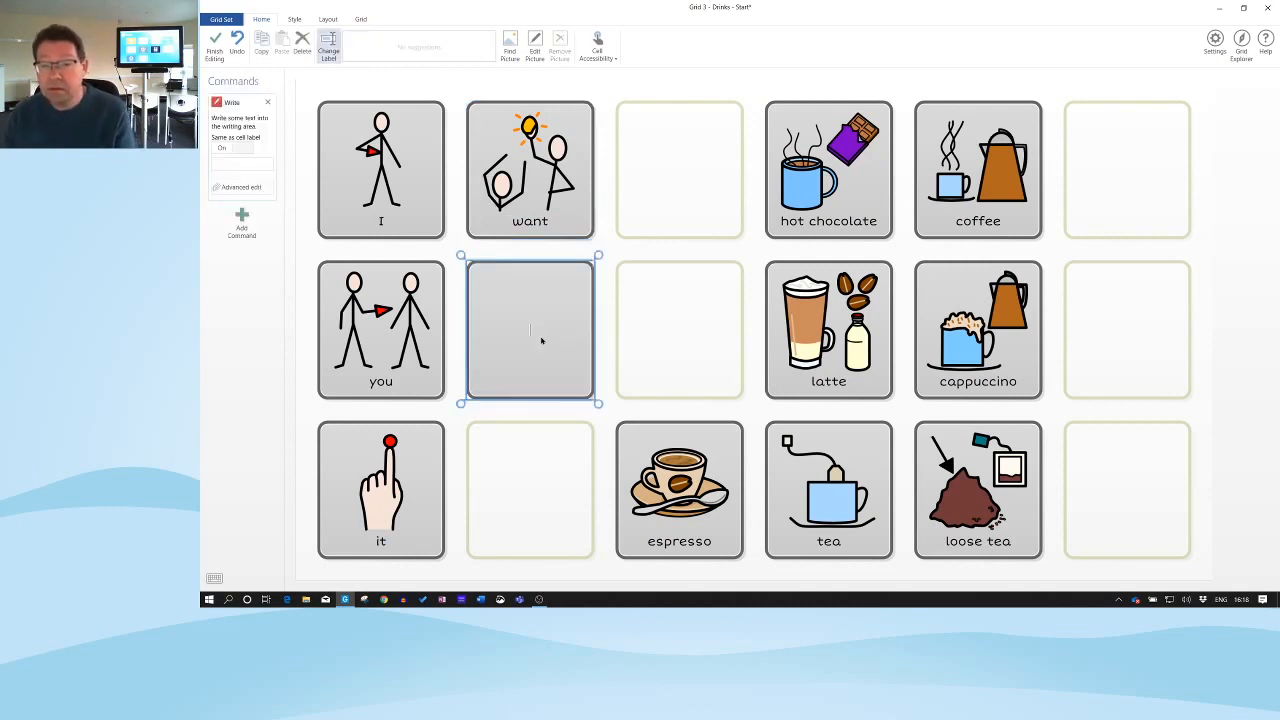
type("st")
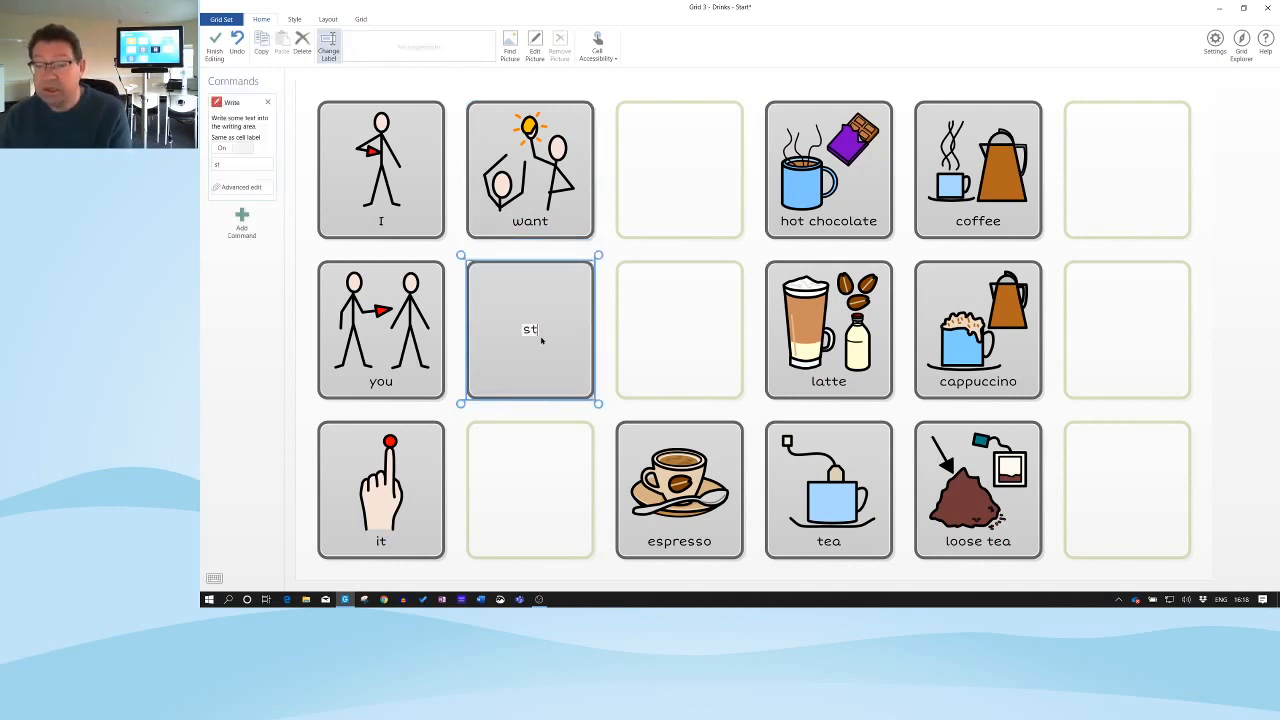
type("op")
key("Return")
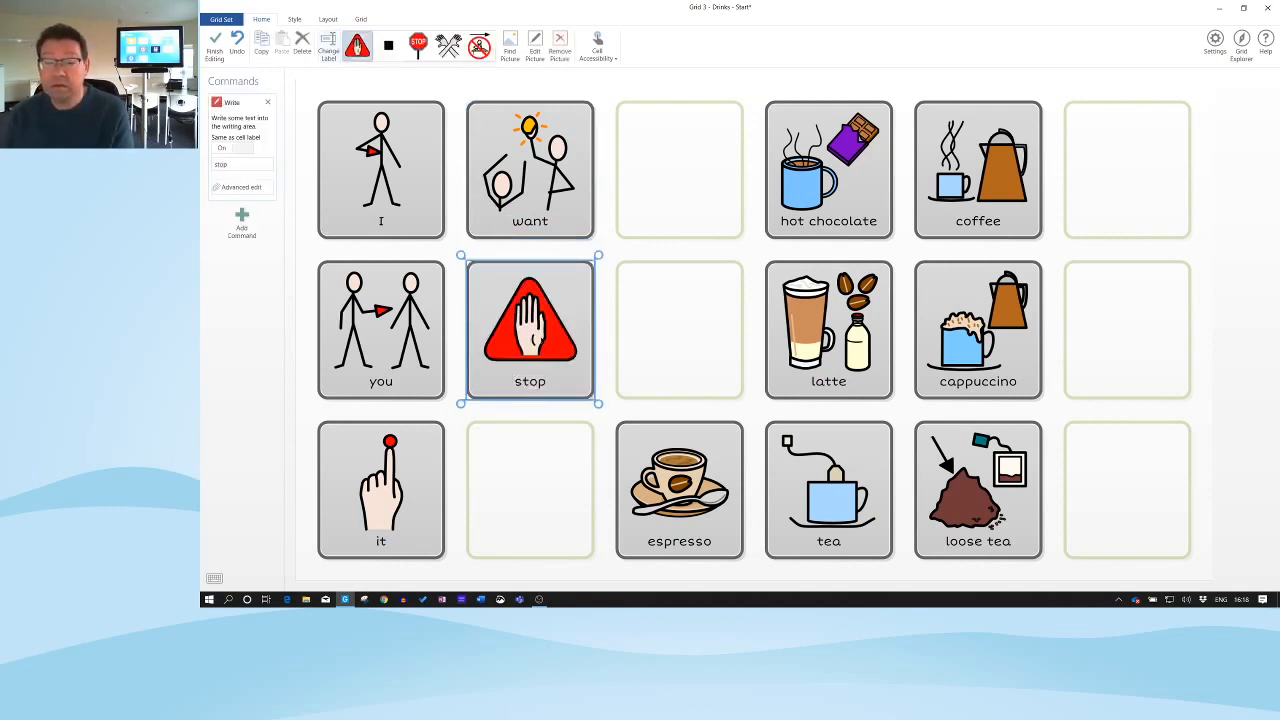
Step: Create a Write cell labelled "like" directly below the stop cell
left_click(531, 470)
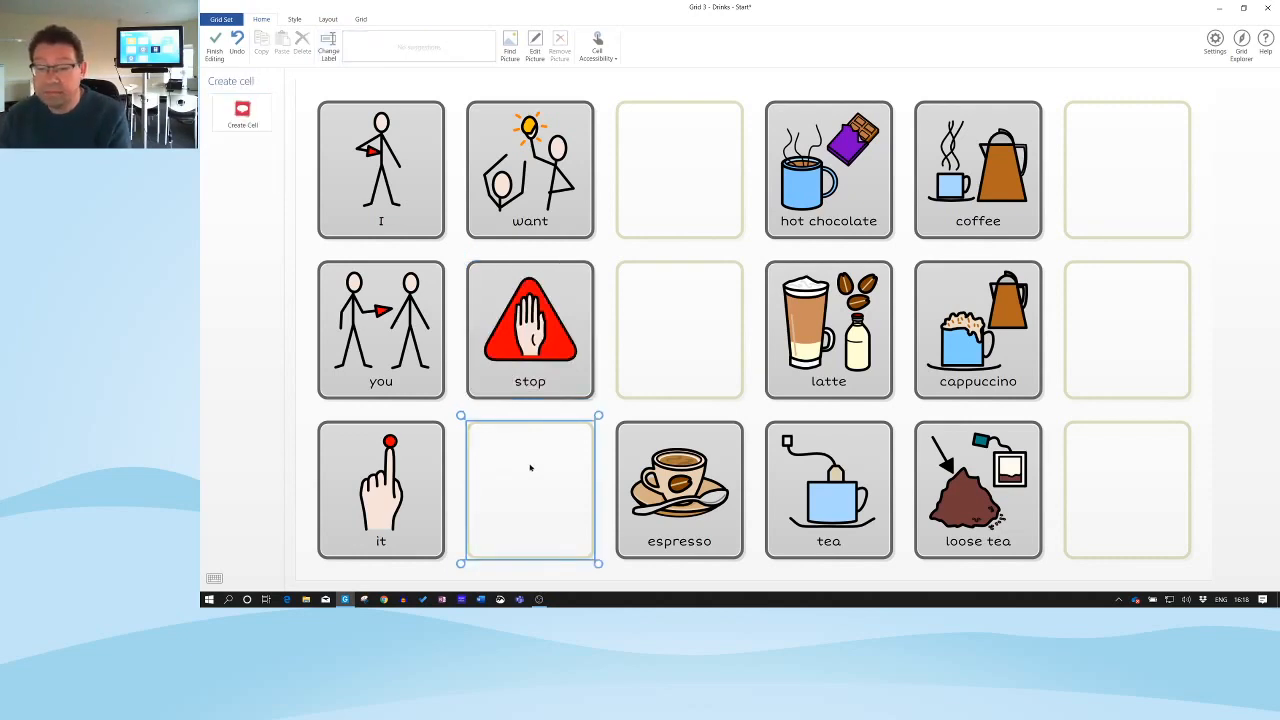
key("Return")
key("Return")
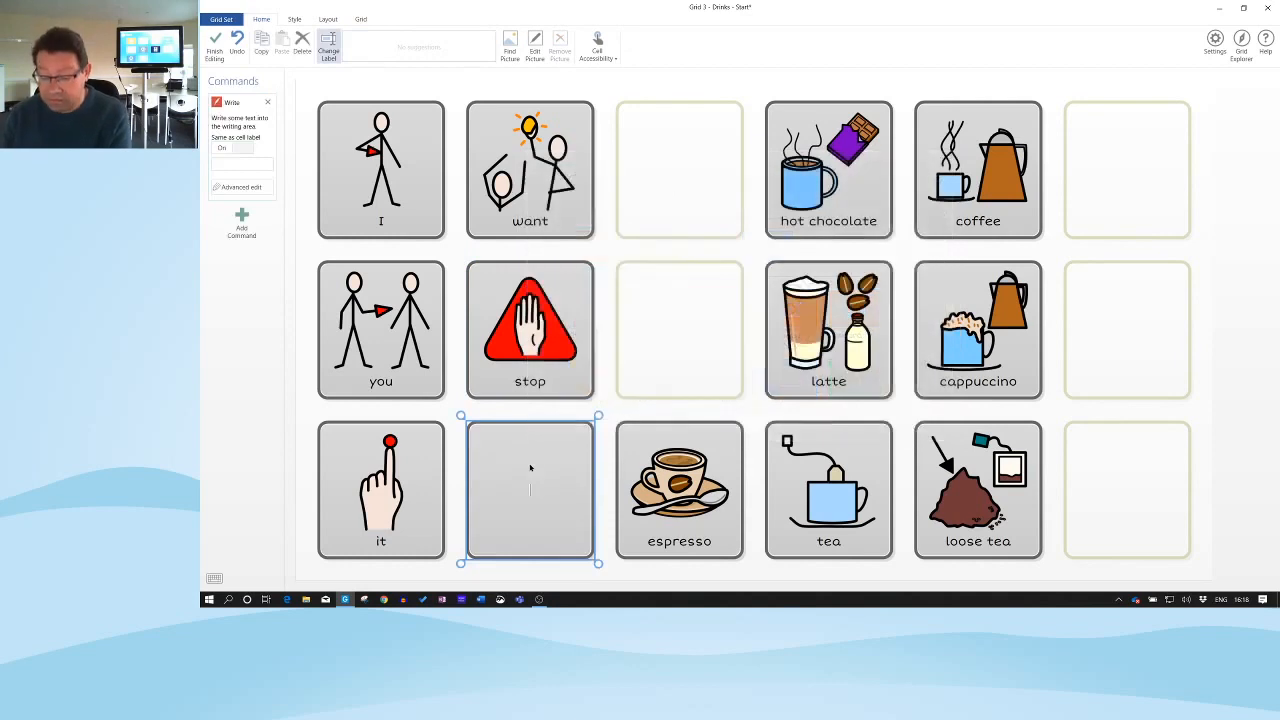
type("like")
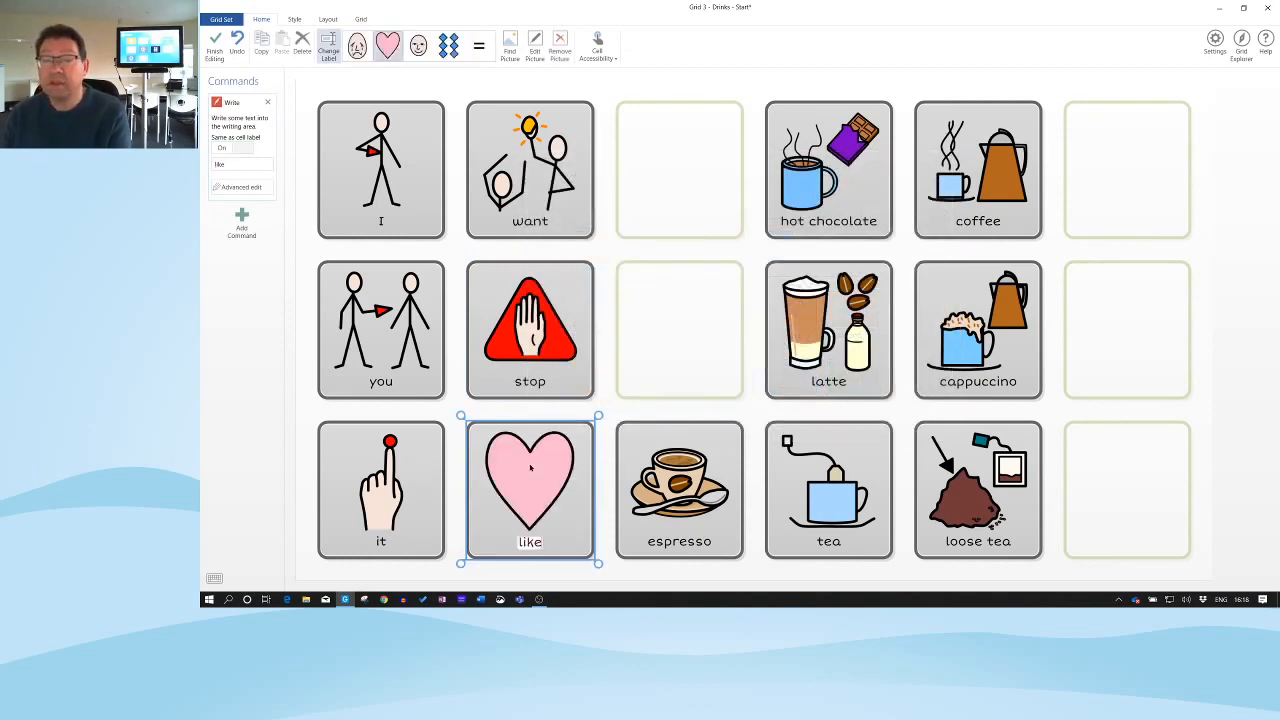
key("Return")
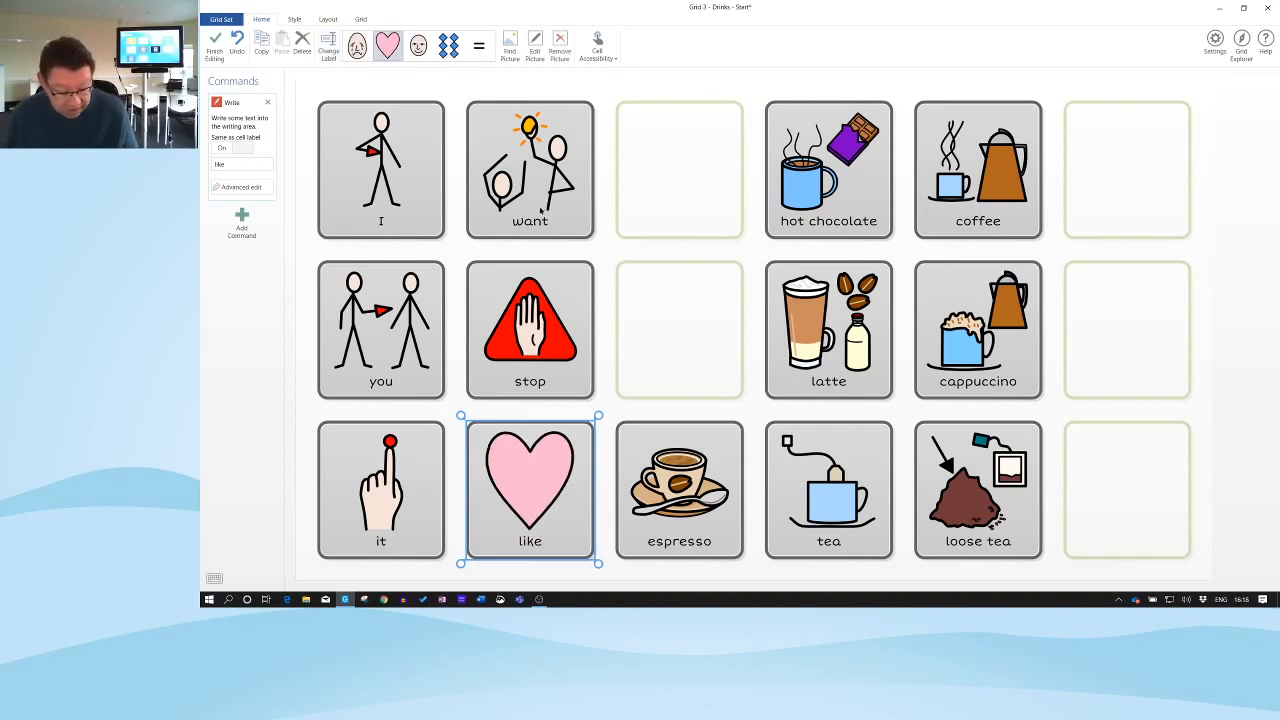
Step: Create a Write cell labelled "good" in the empty first-row cell beside the want cell
left_click(672, 164)
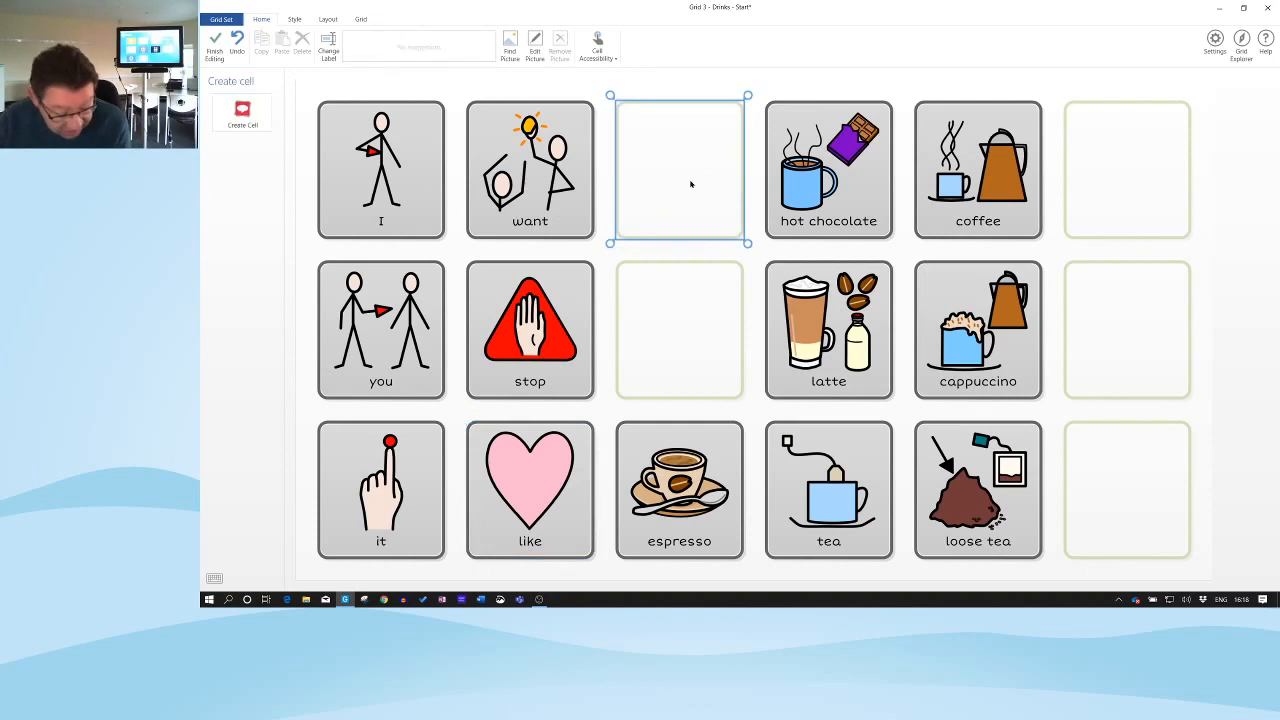
double_click(690, 183)
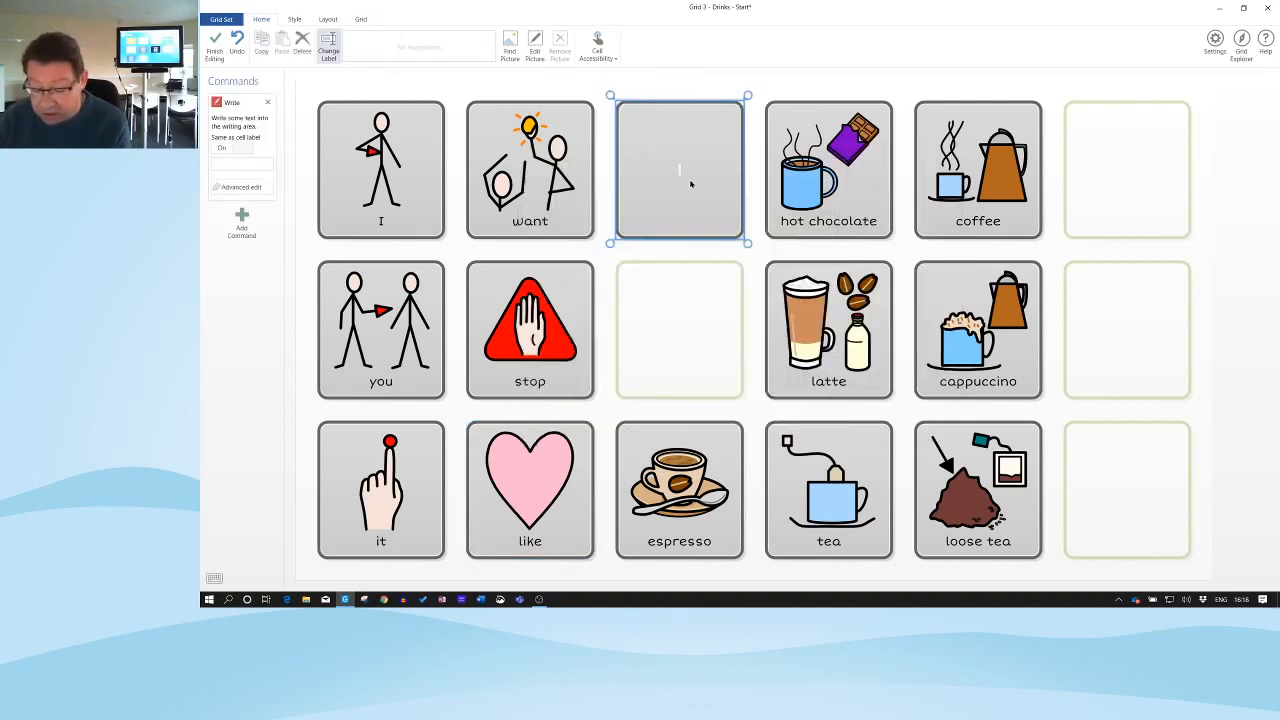
type("good")
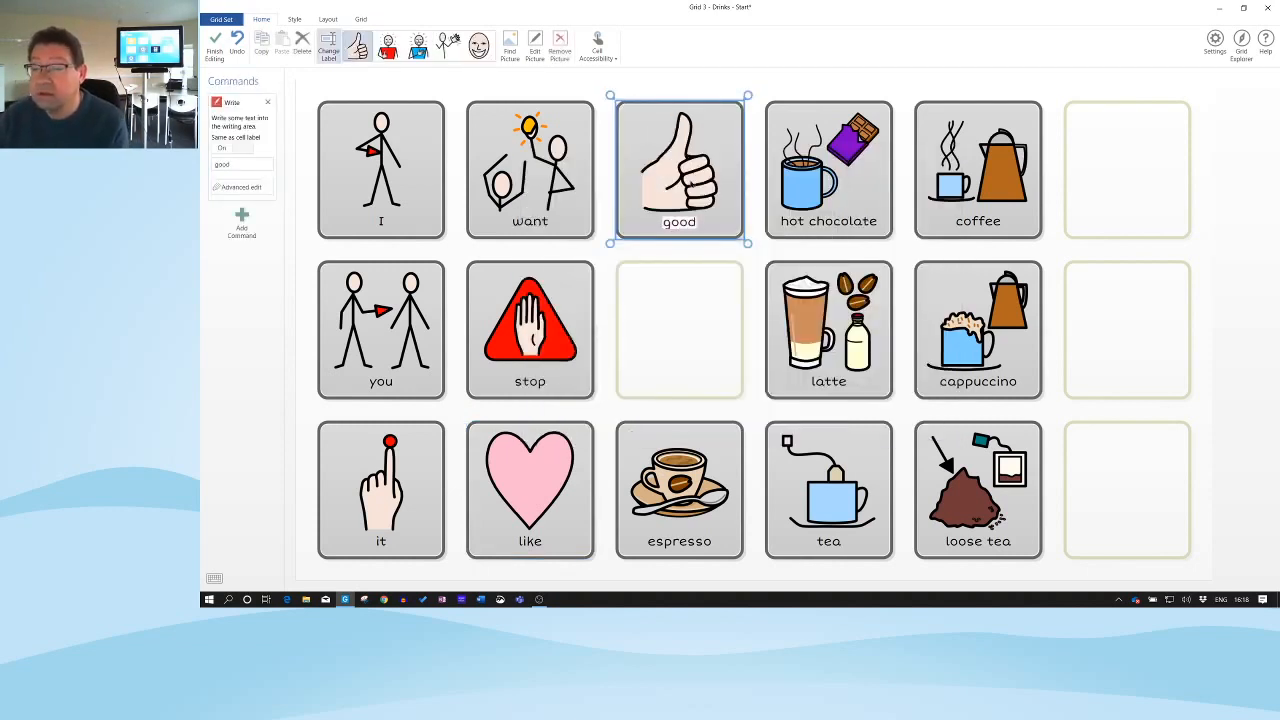
key("Return")
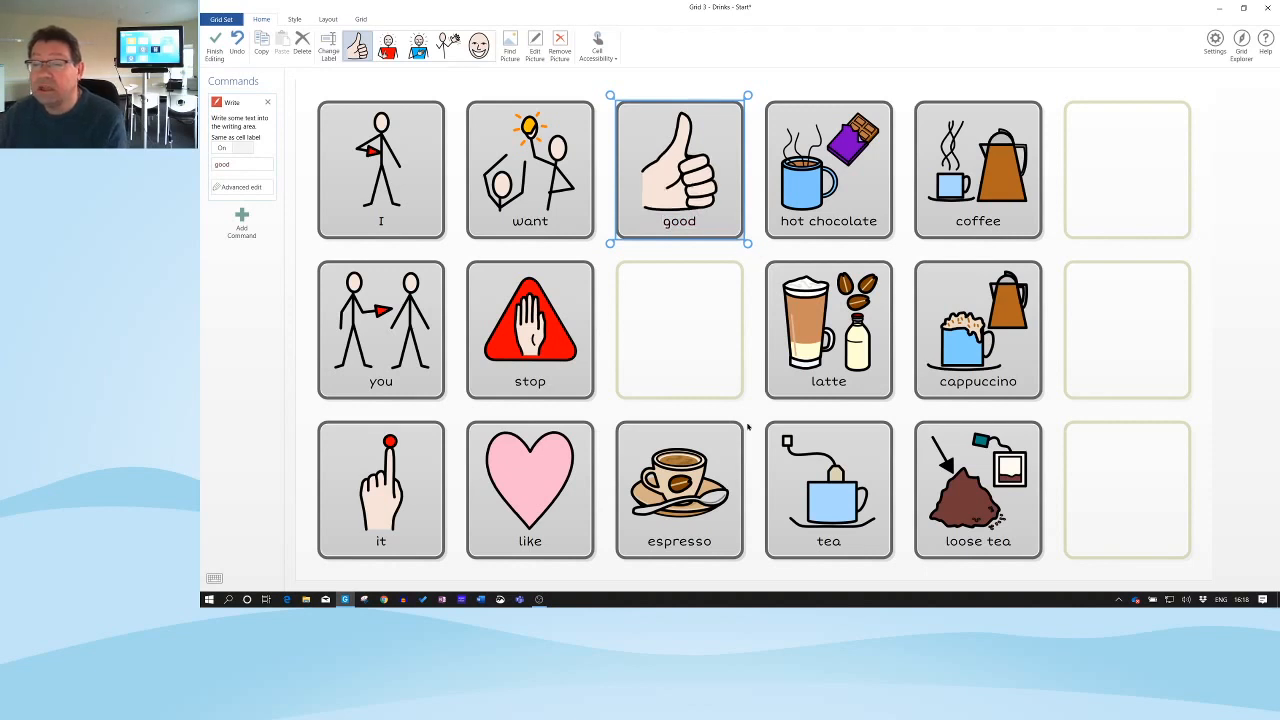
Step: Create a Write cell labelled "more" directly below the good cell
left_click(694, 346)
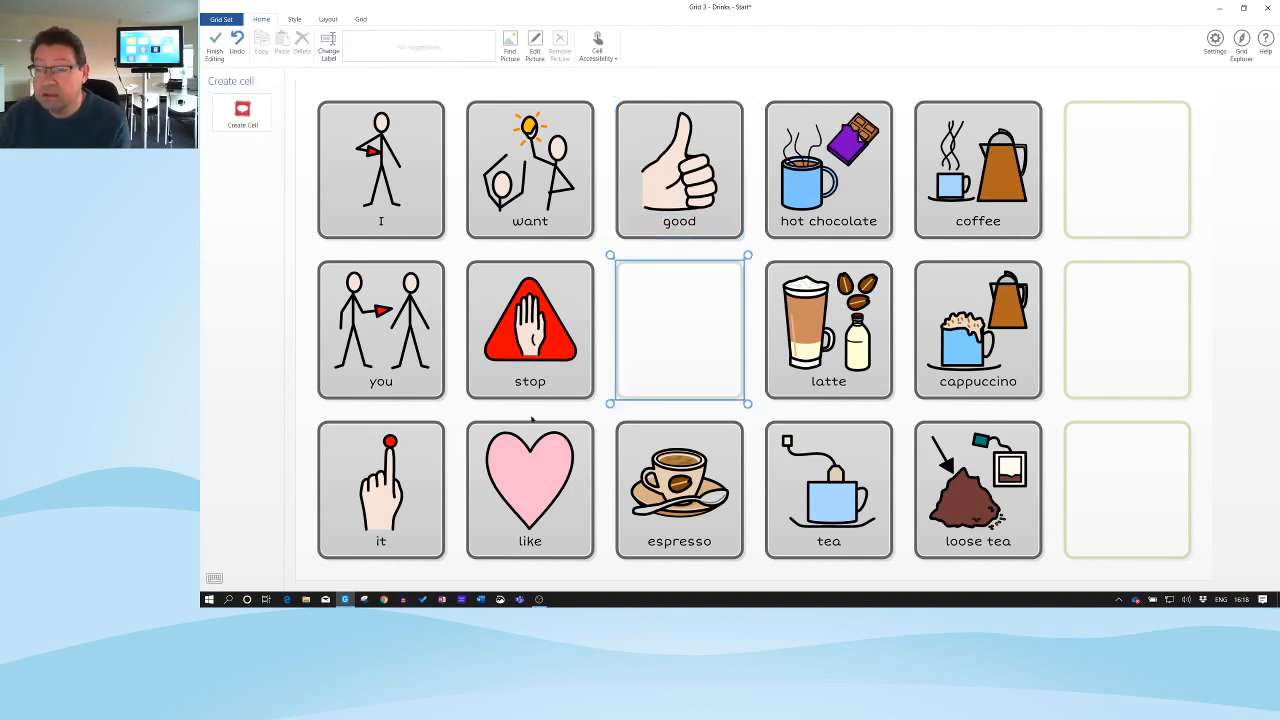
key("Return")
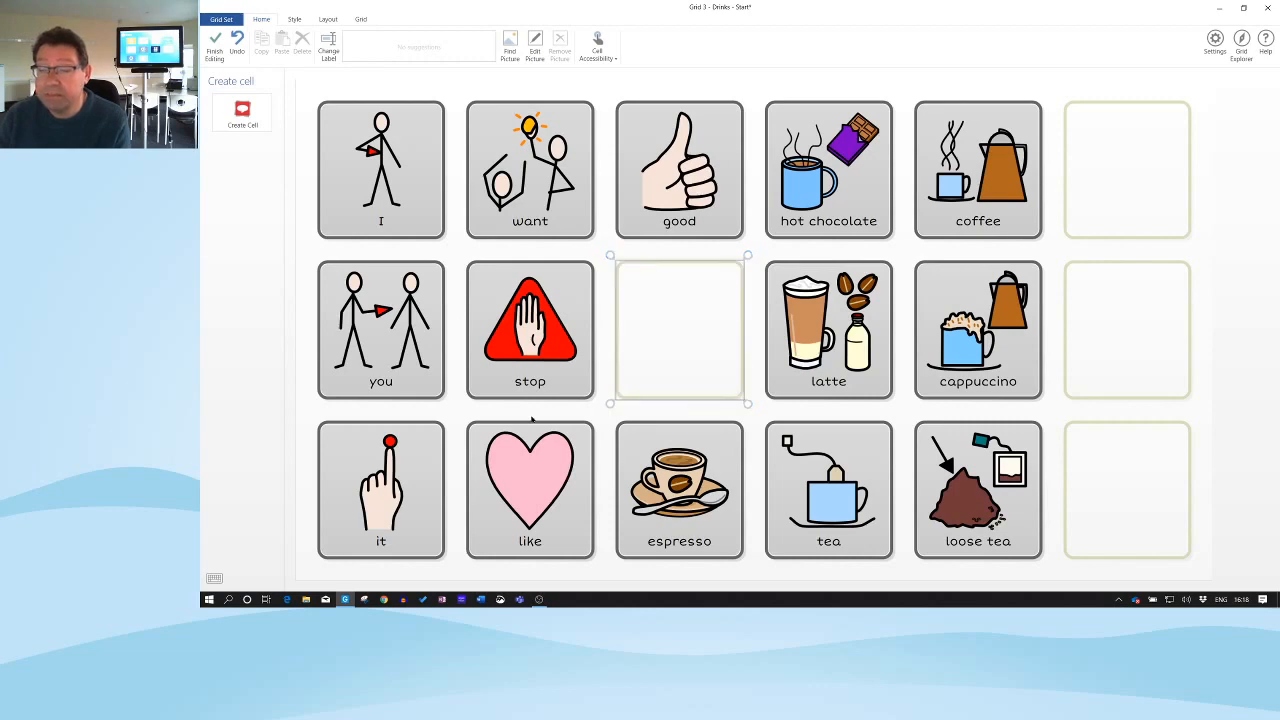
key("Return")
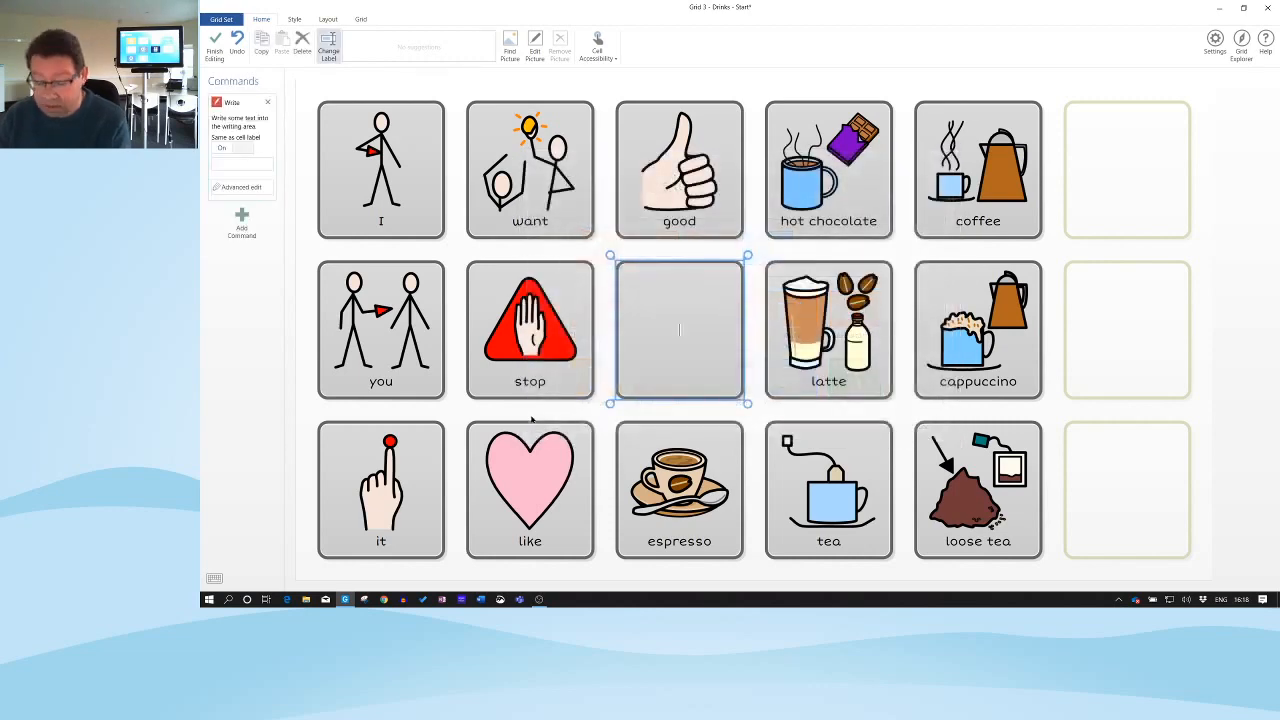
type("more")
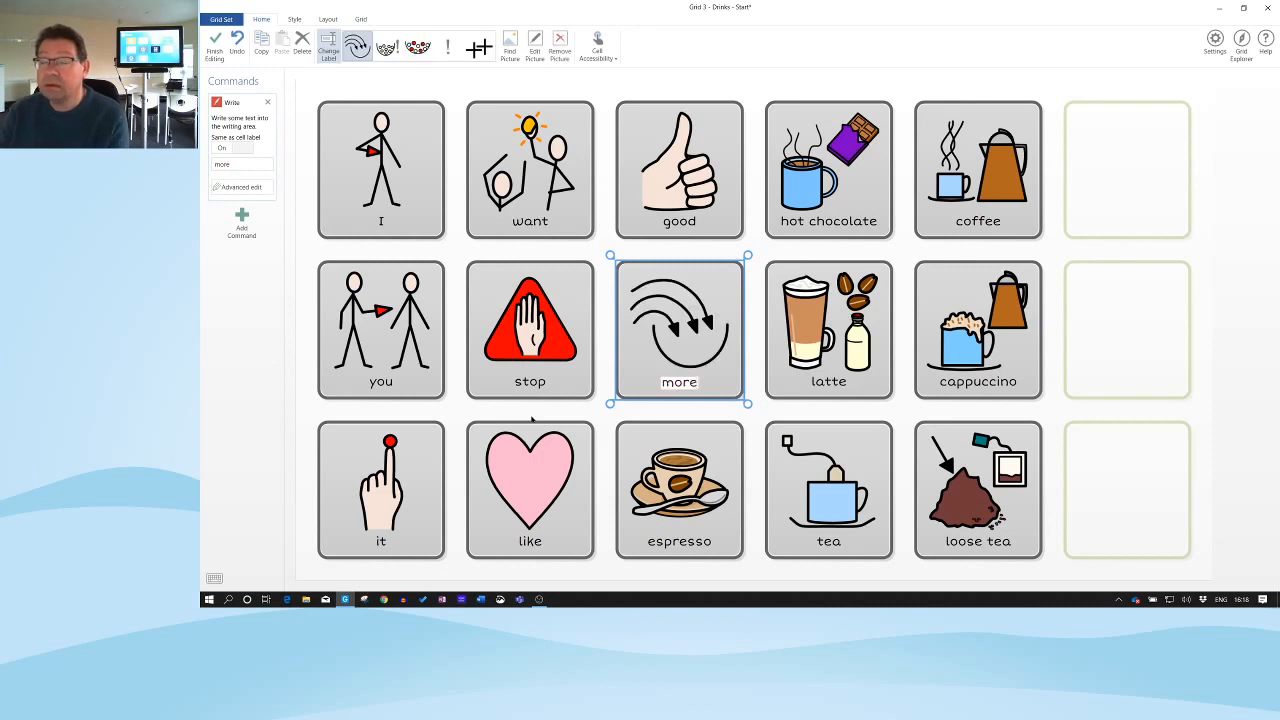
key("Return")
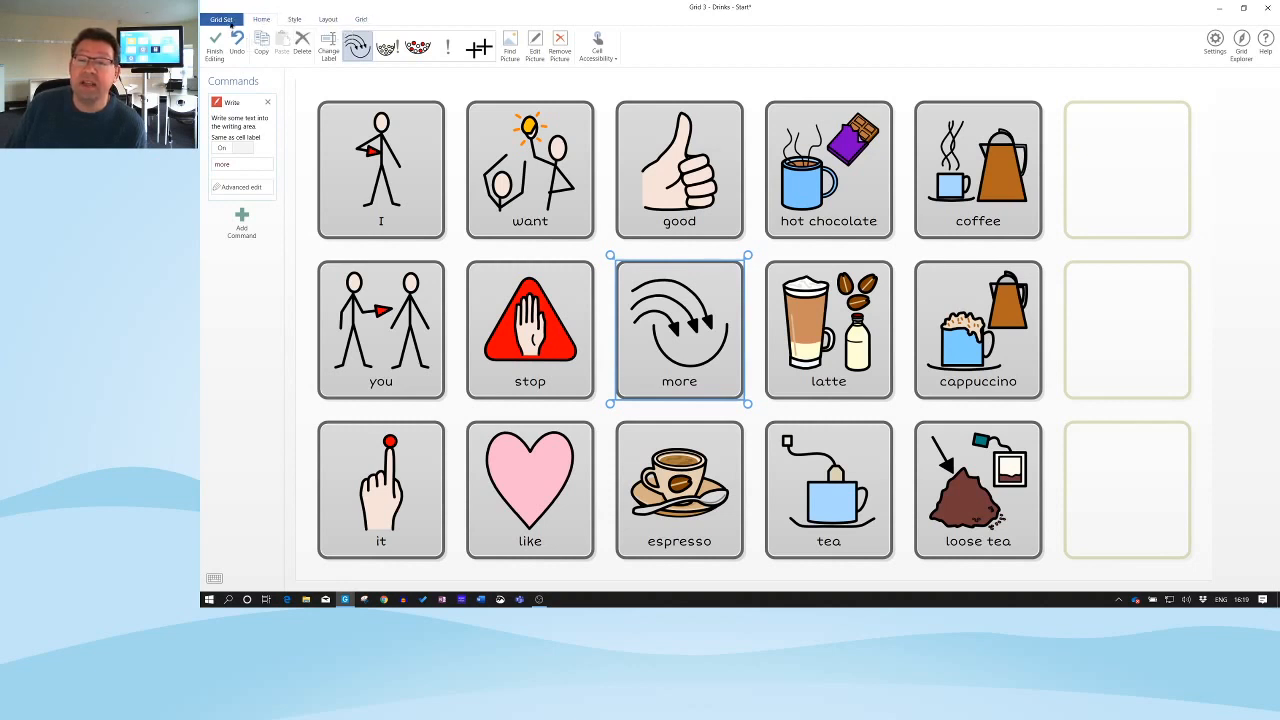
Step: Insert an empty row above the row containing the good cell
left_click(330, 20)
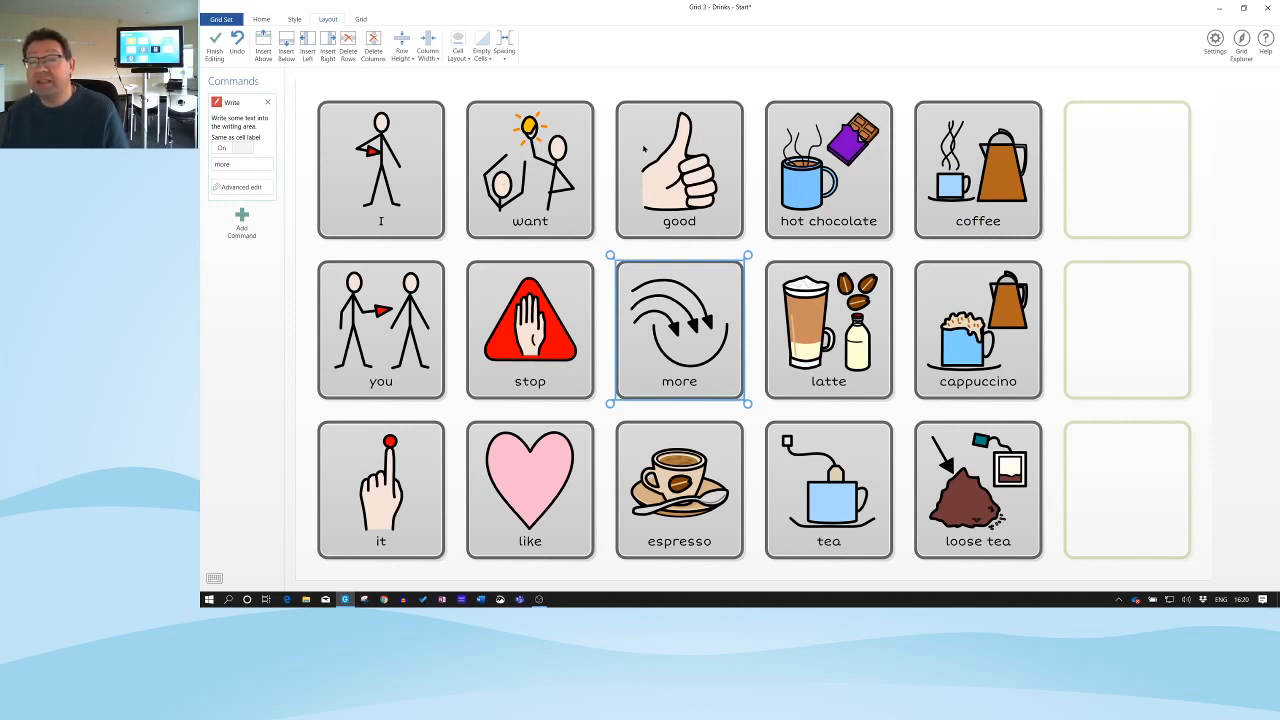
left_click(667, 147)
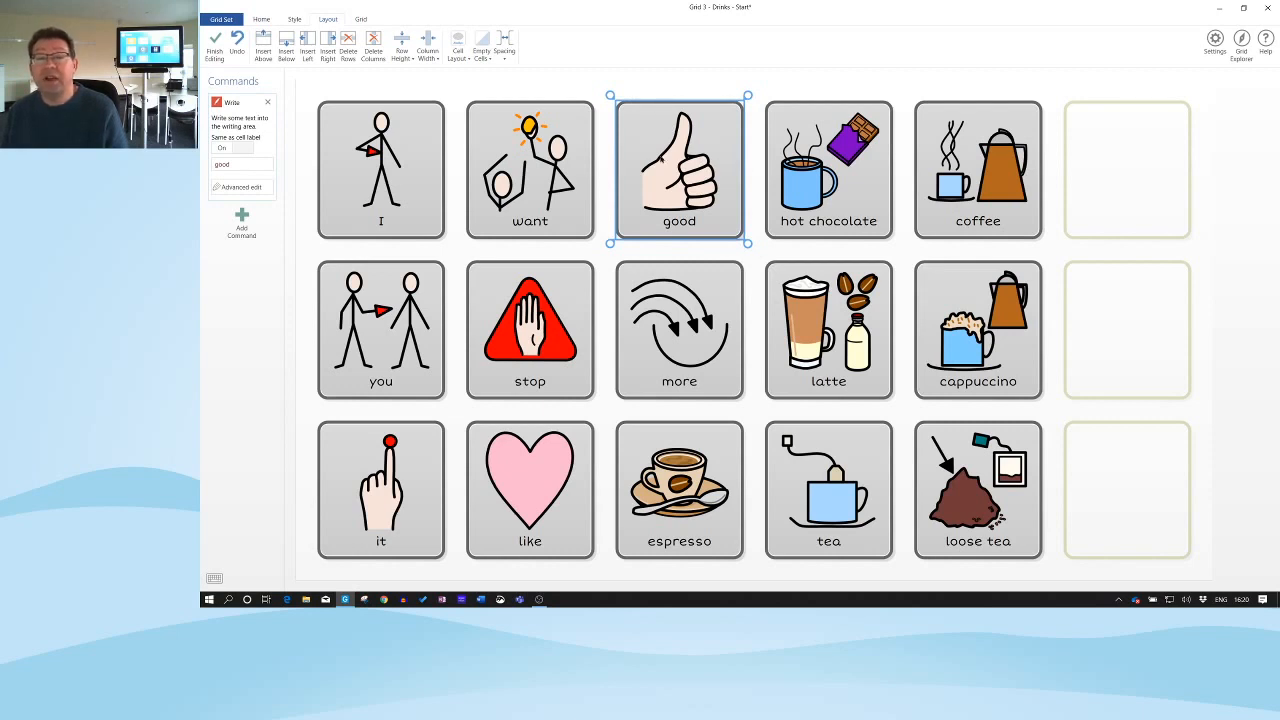
left_click(263, 50)
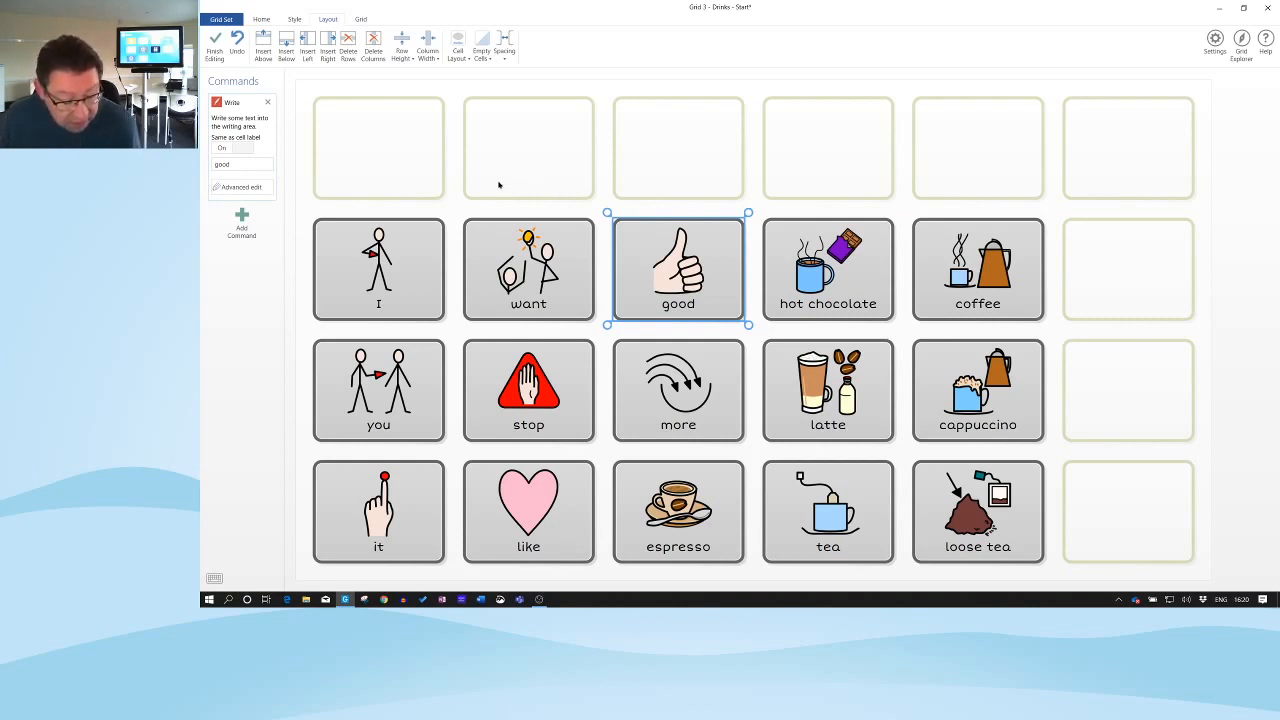
Step: Create a Chat writing area in the empty top row, spanning the second to fifth columns
left_click(517, 157)
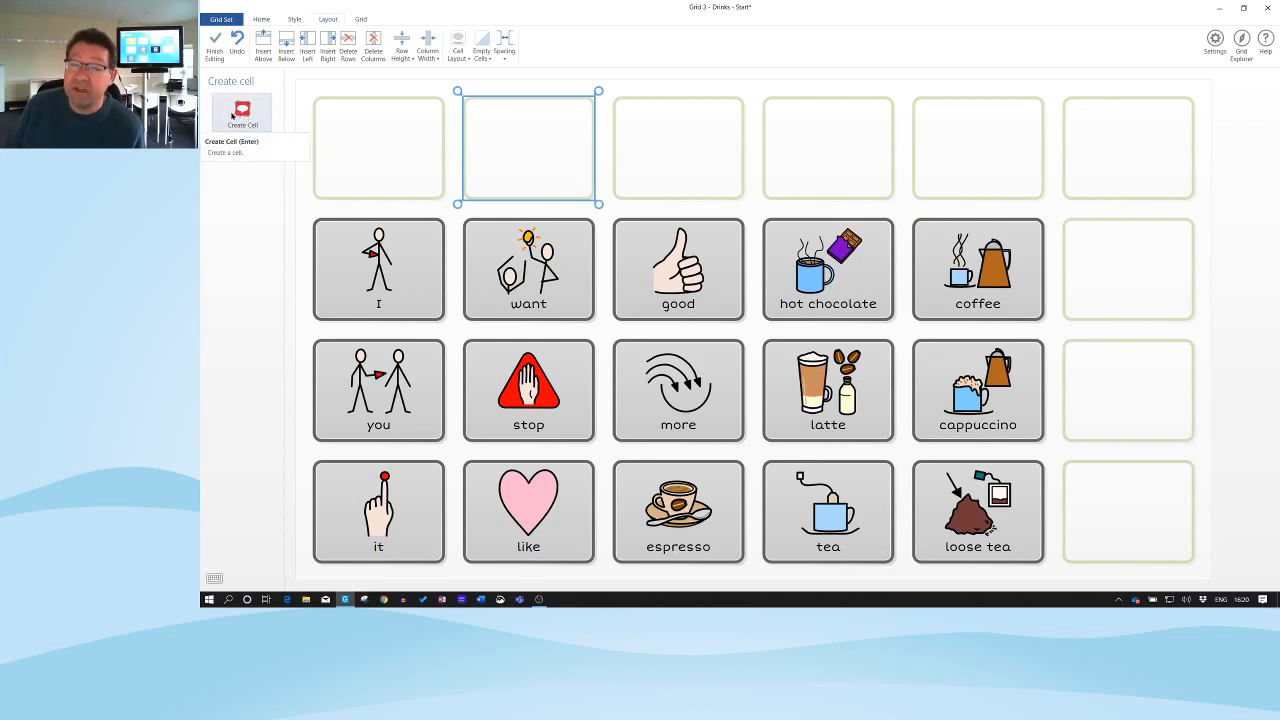
left_click(238, 114)
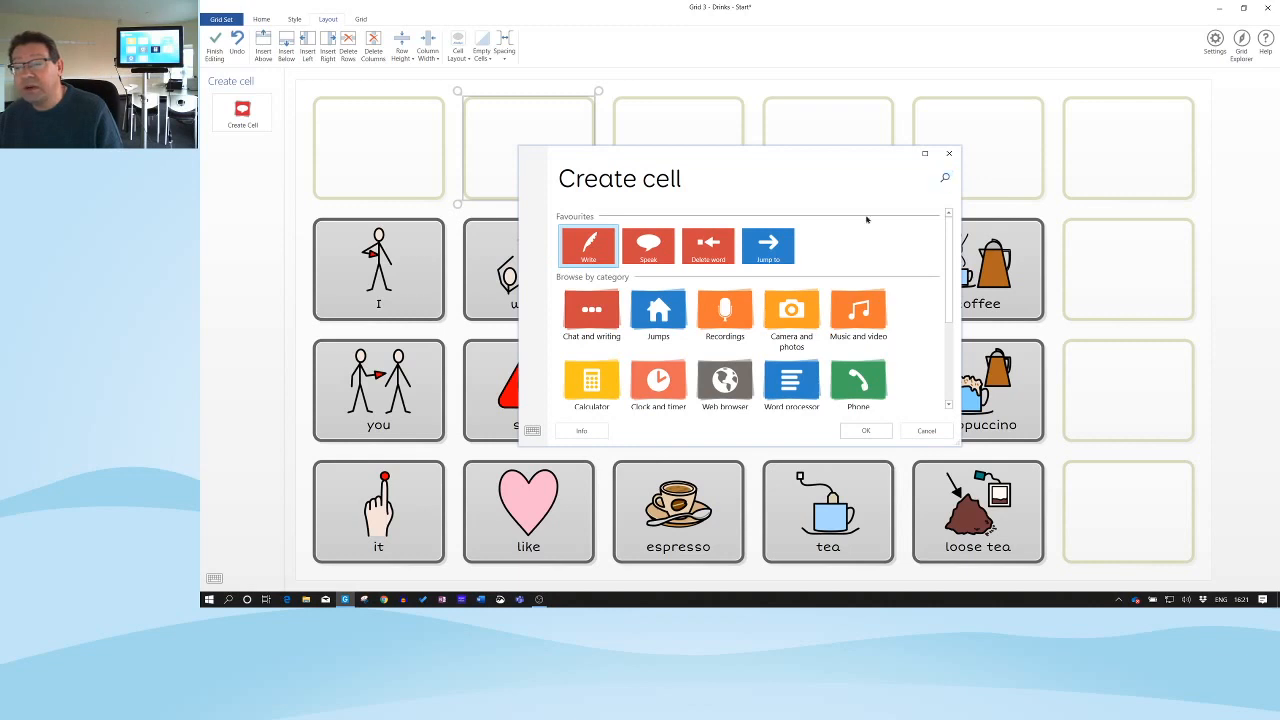
left_click(580, 324)
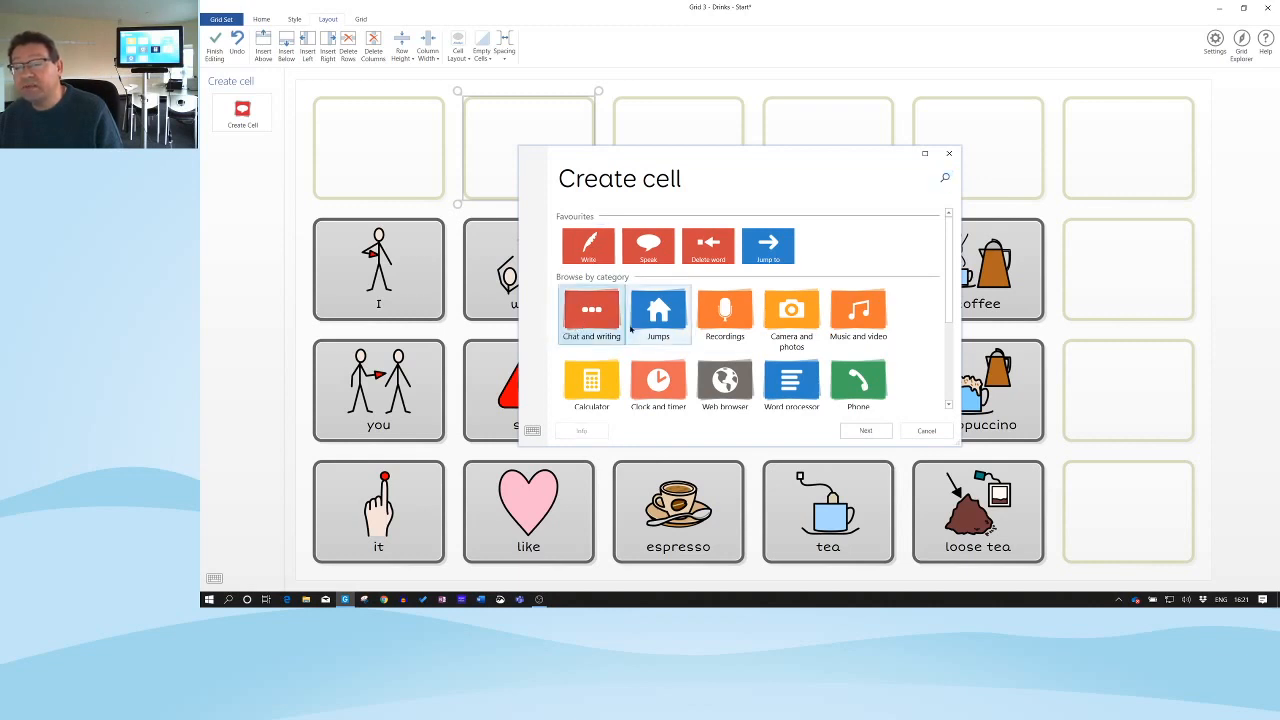
left_click(864, 431)
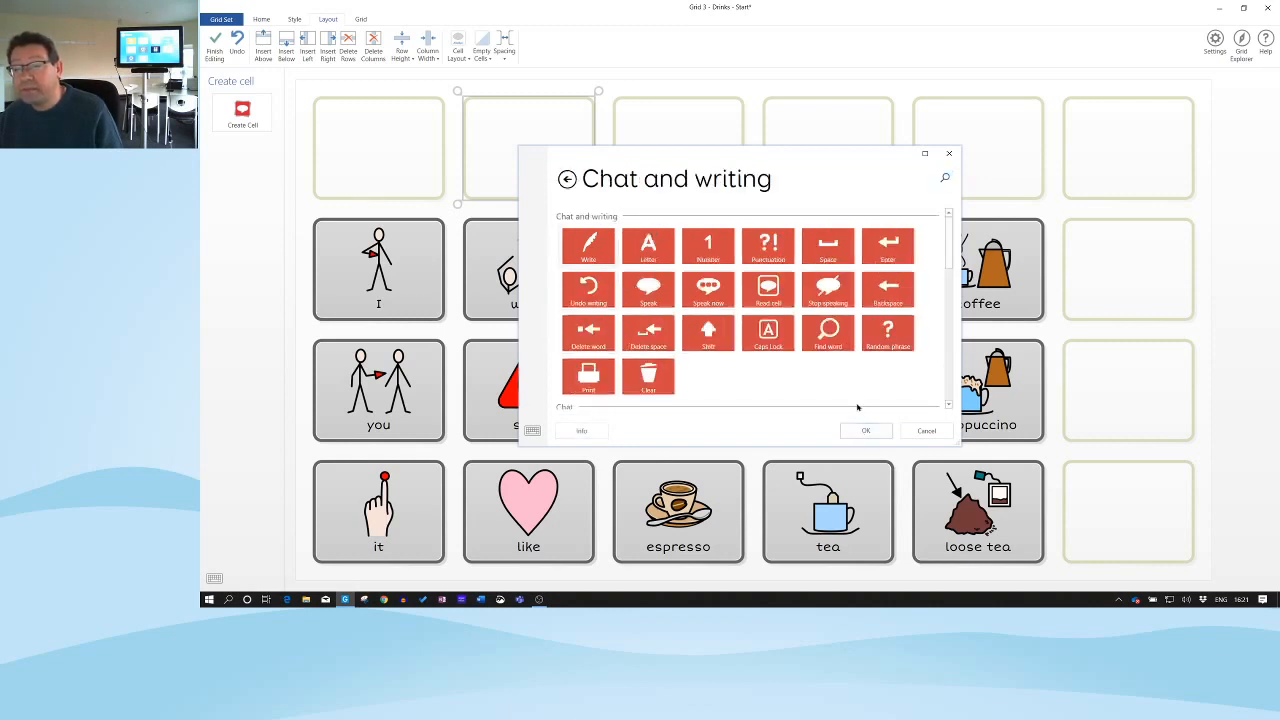
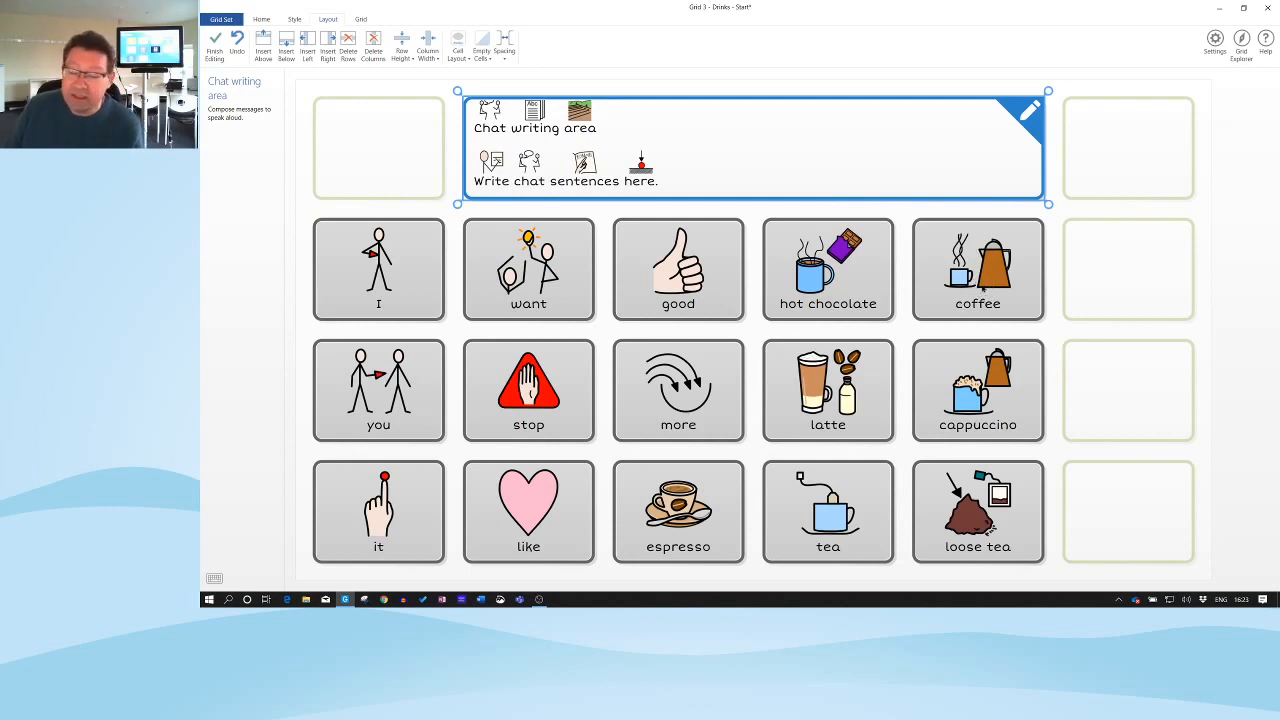
Step: Turn off "Same as cell label" for the coffee cell and set its written text to "black coffee, extra strong"
left_click(983, 276)
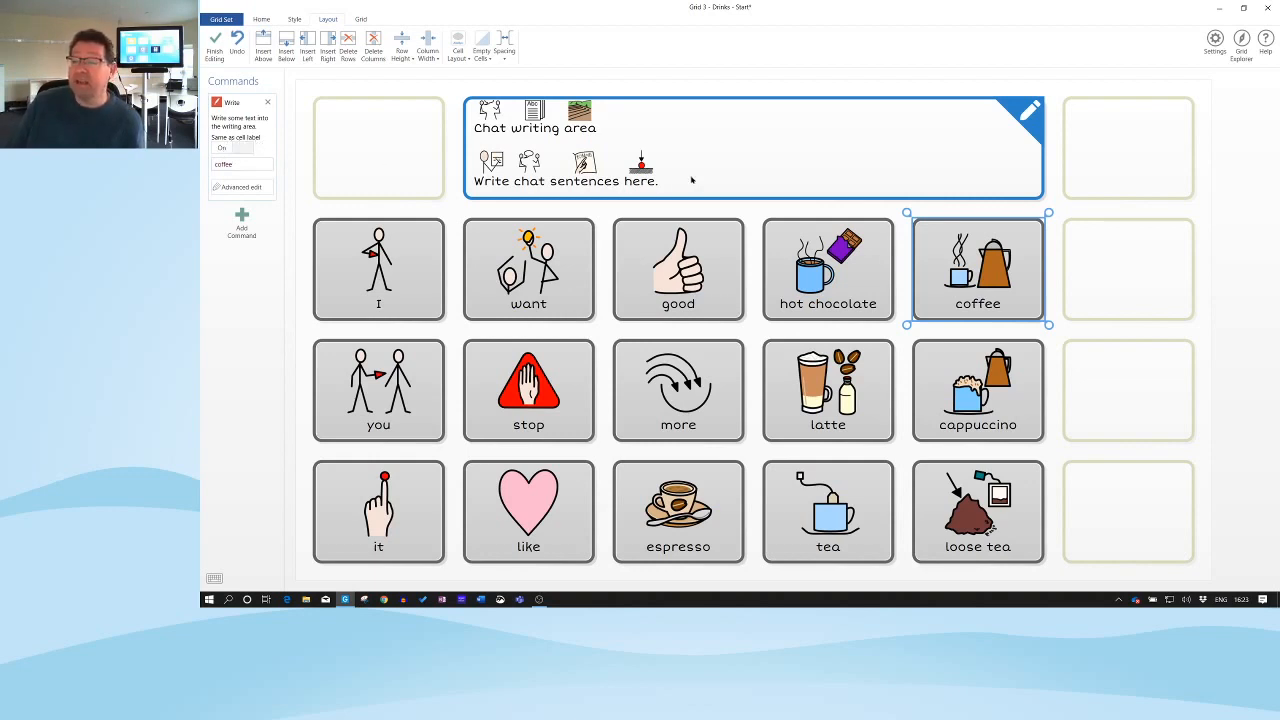
left_click(243, 147)
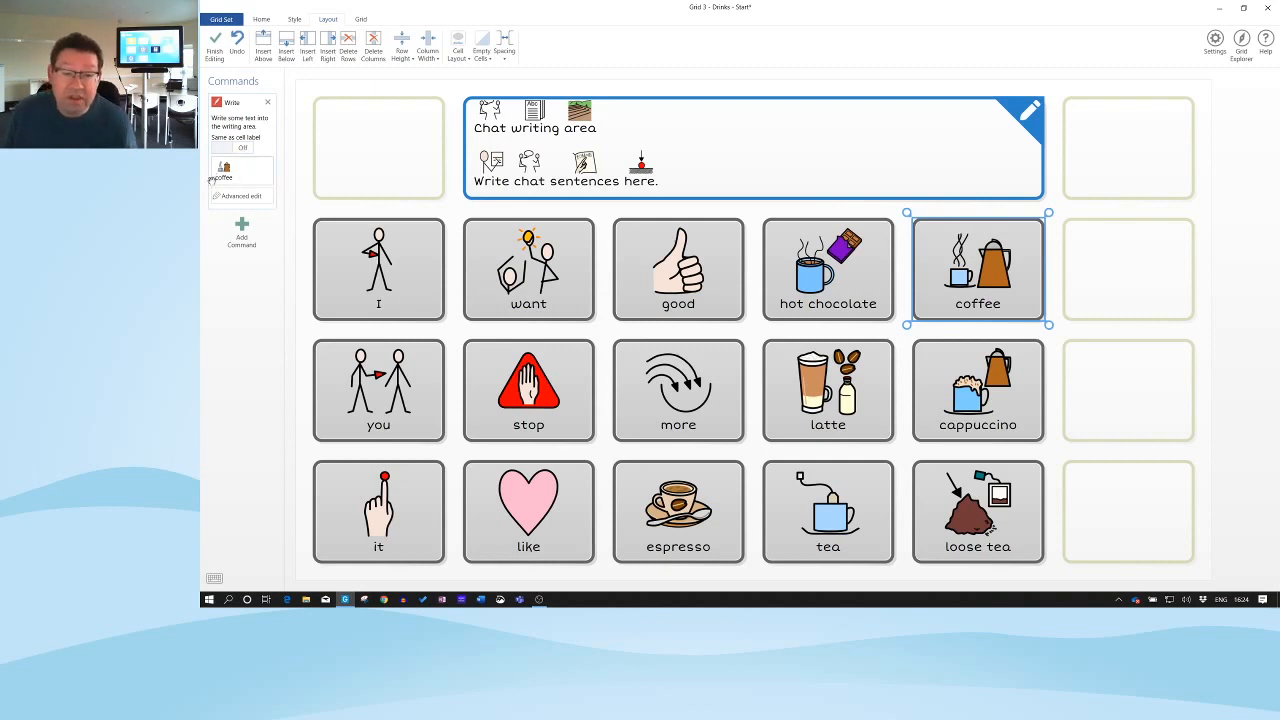
left_click(215, 178)
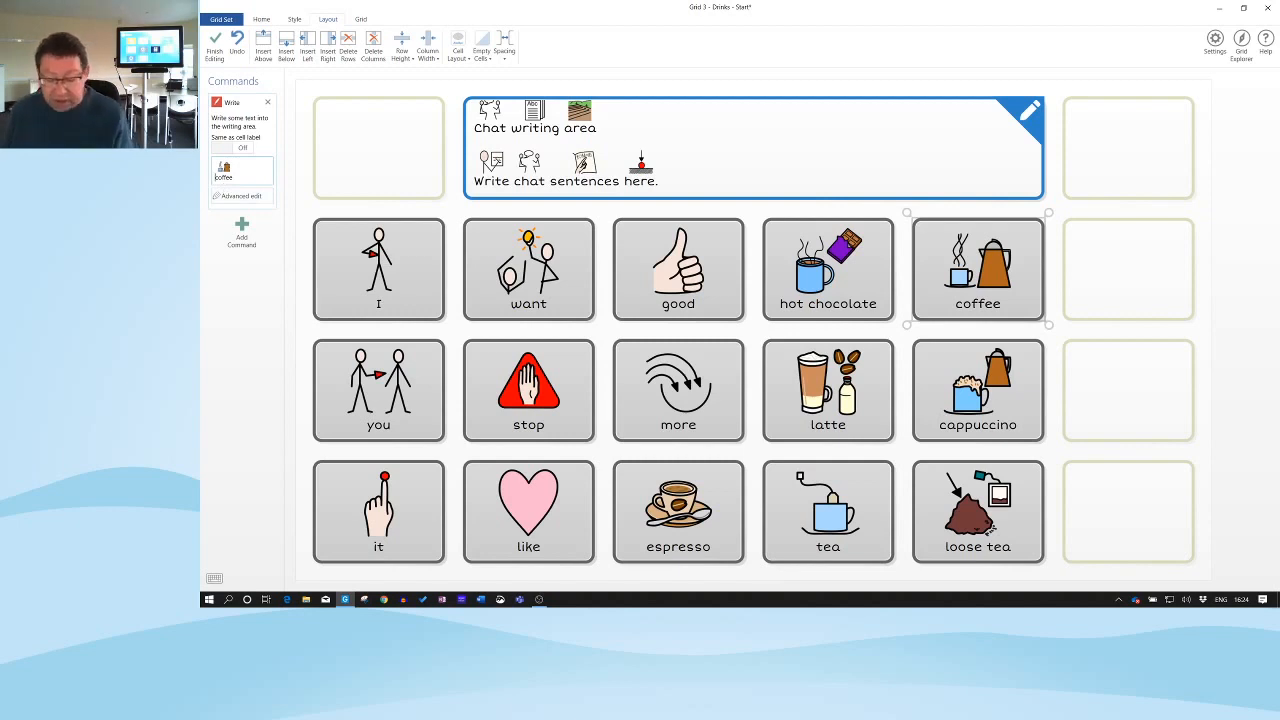
type("b")
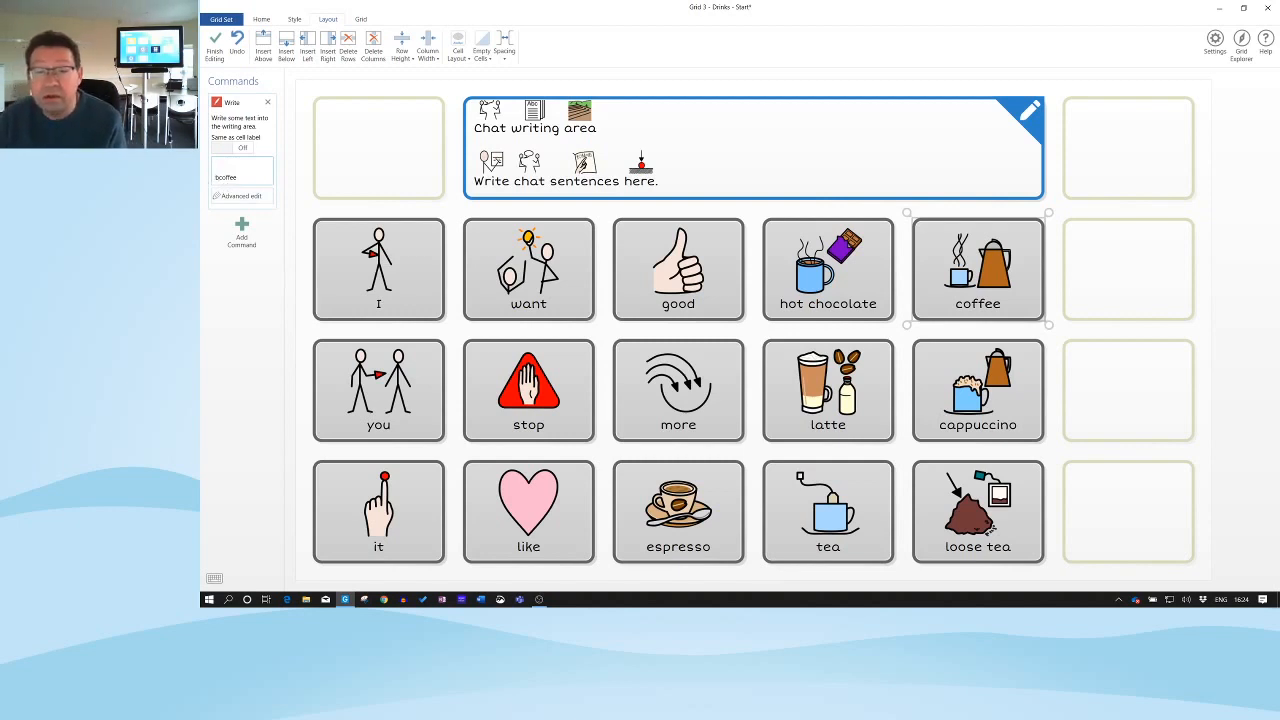
type("lac")
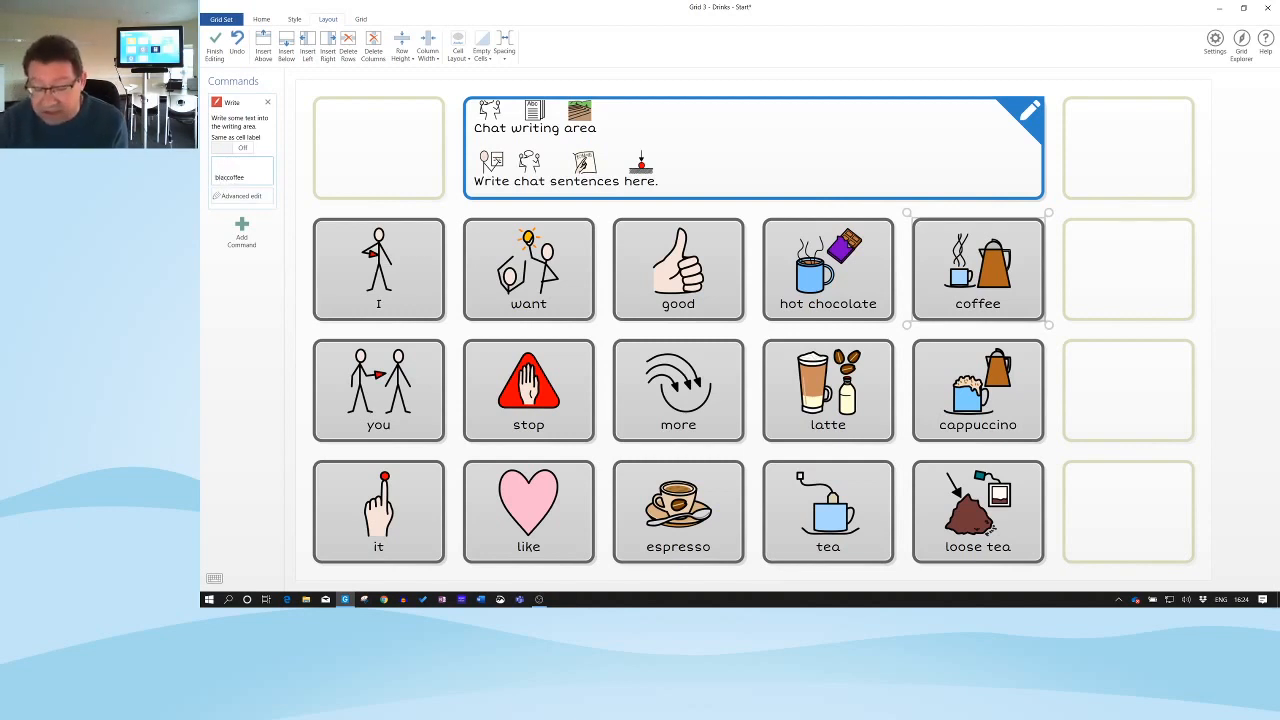
type("k coffee")
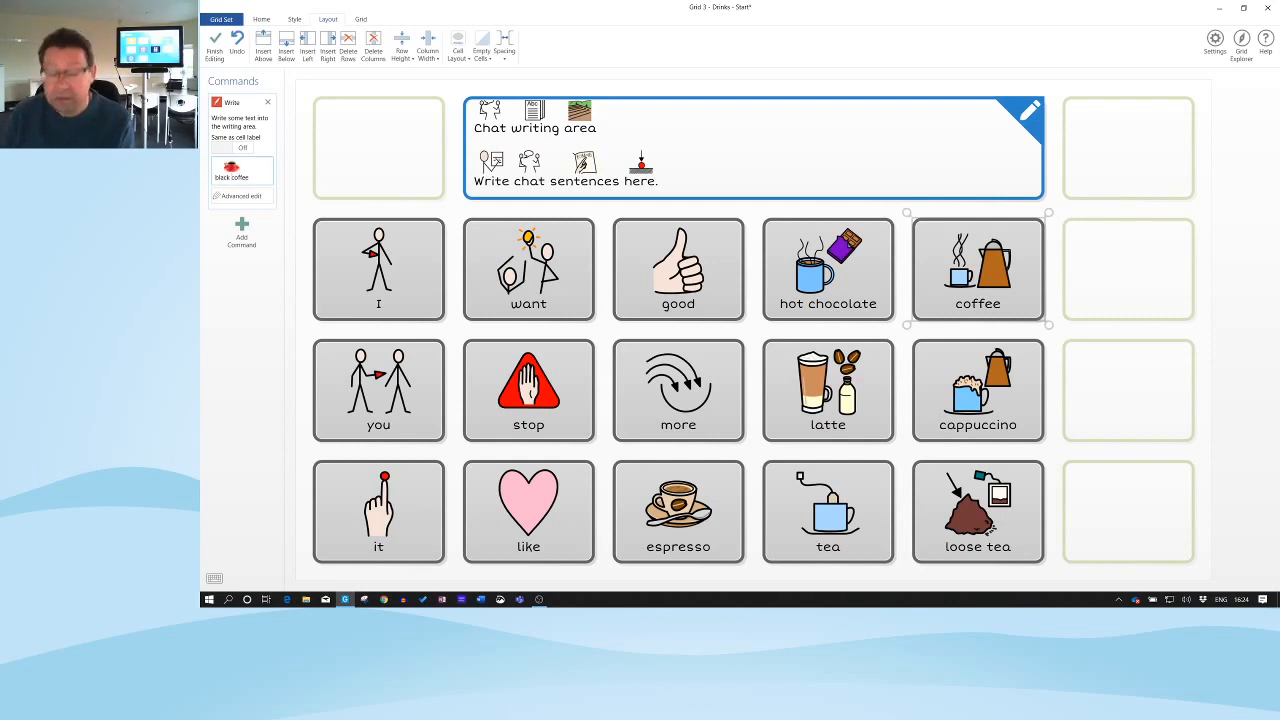
type(", ext")
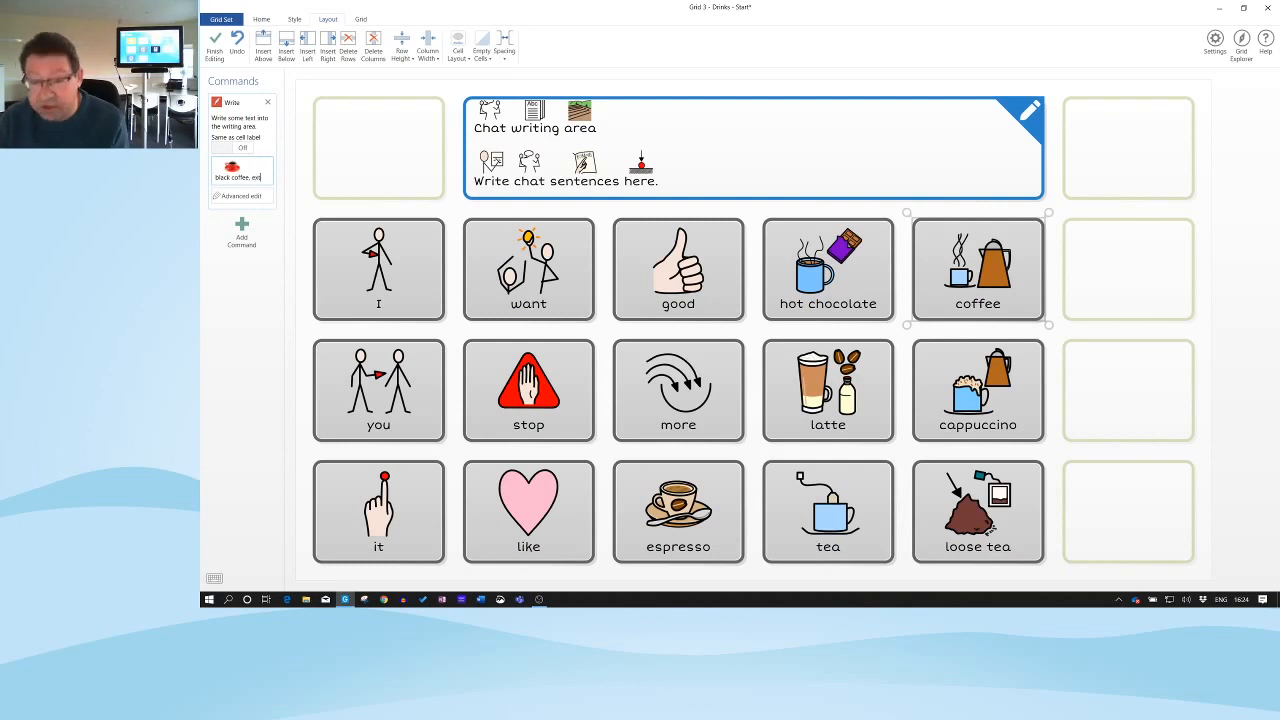
type("ra stron")
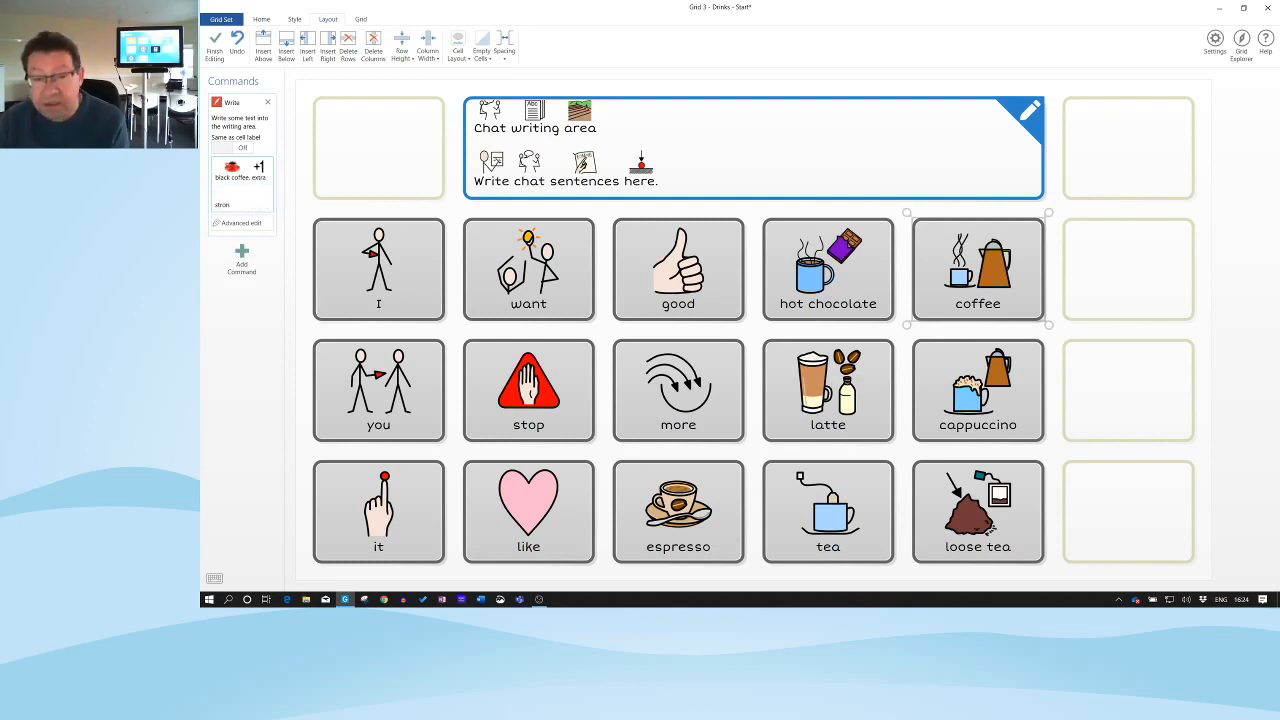
type("g")
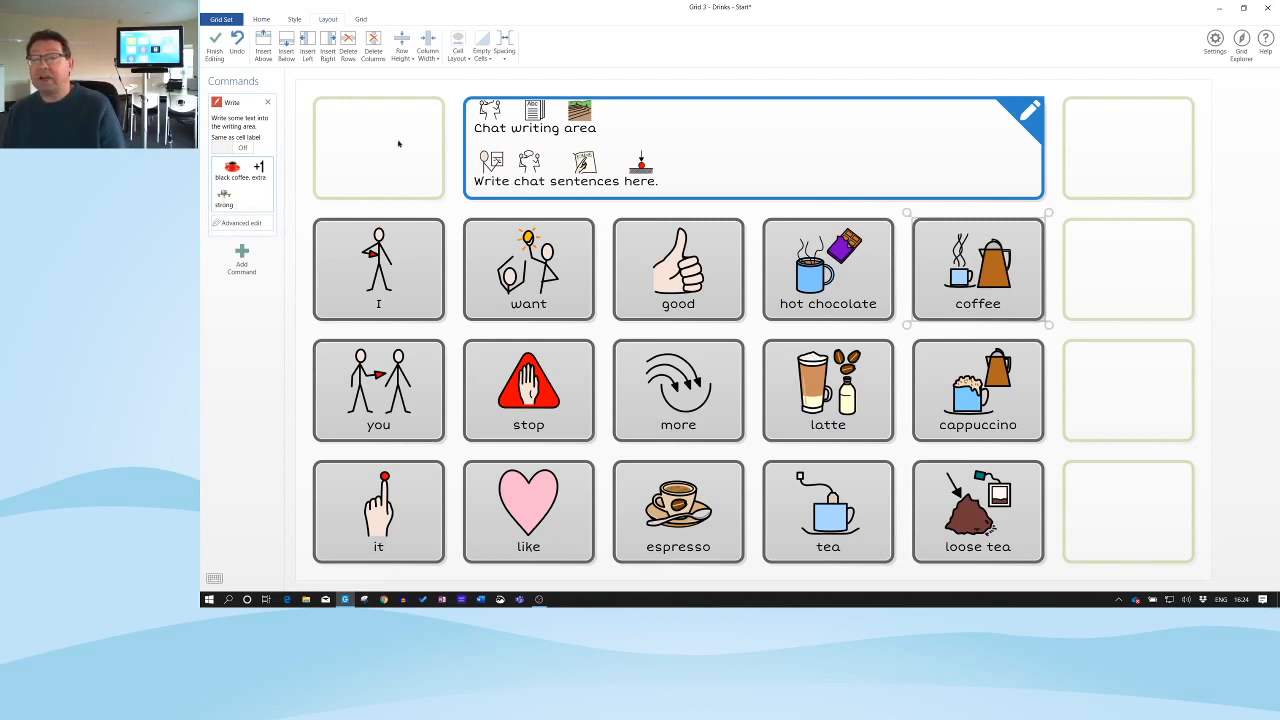
Step: Finish editing, save the changes, and test the grid by writing a sentence with the I, want and coffee cells
left_click(213, 53)
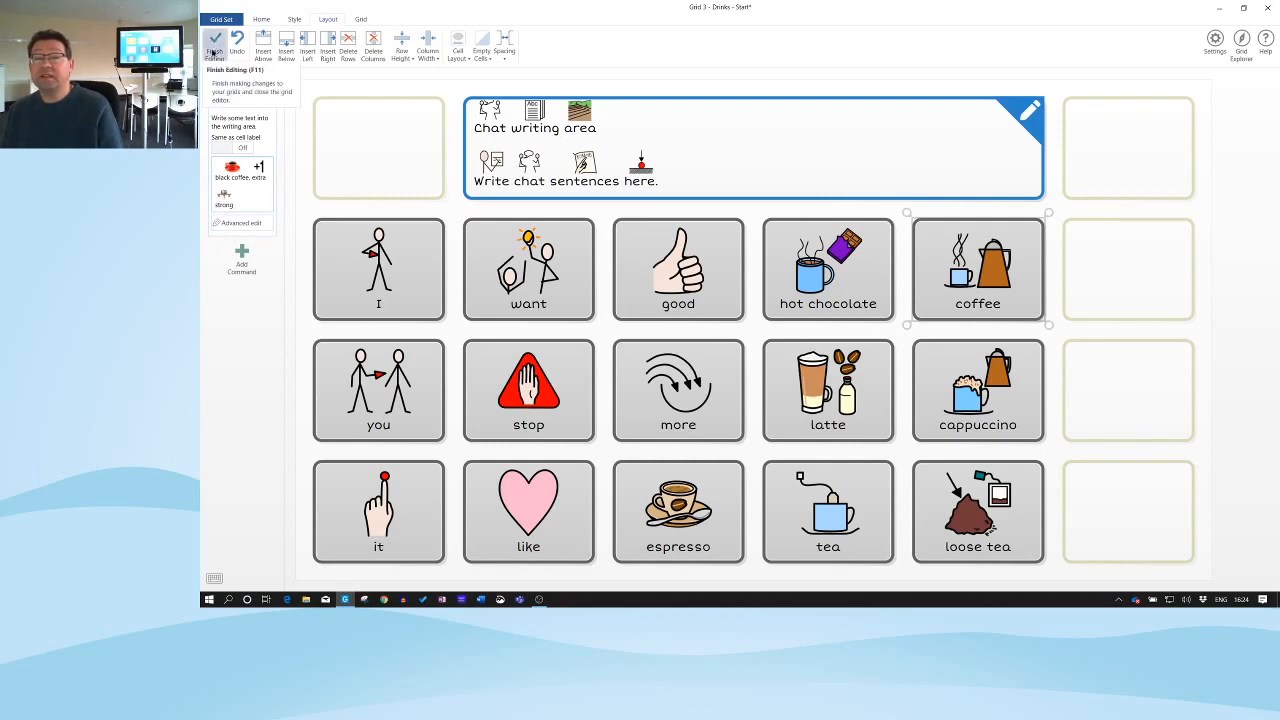
left_click(719, 341)
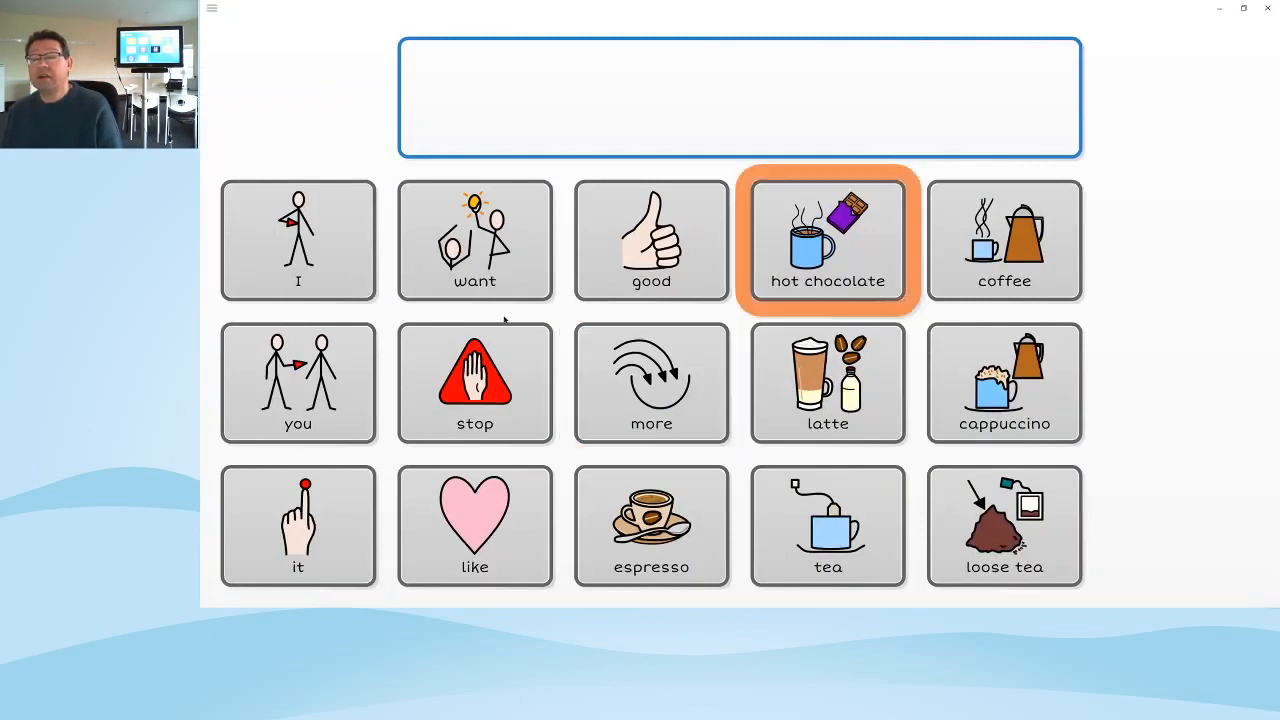
left_click(330, 243)
left_click(481, 259)
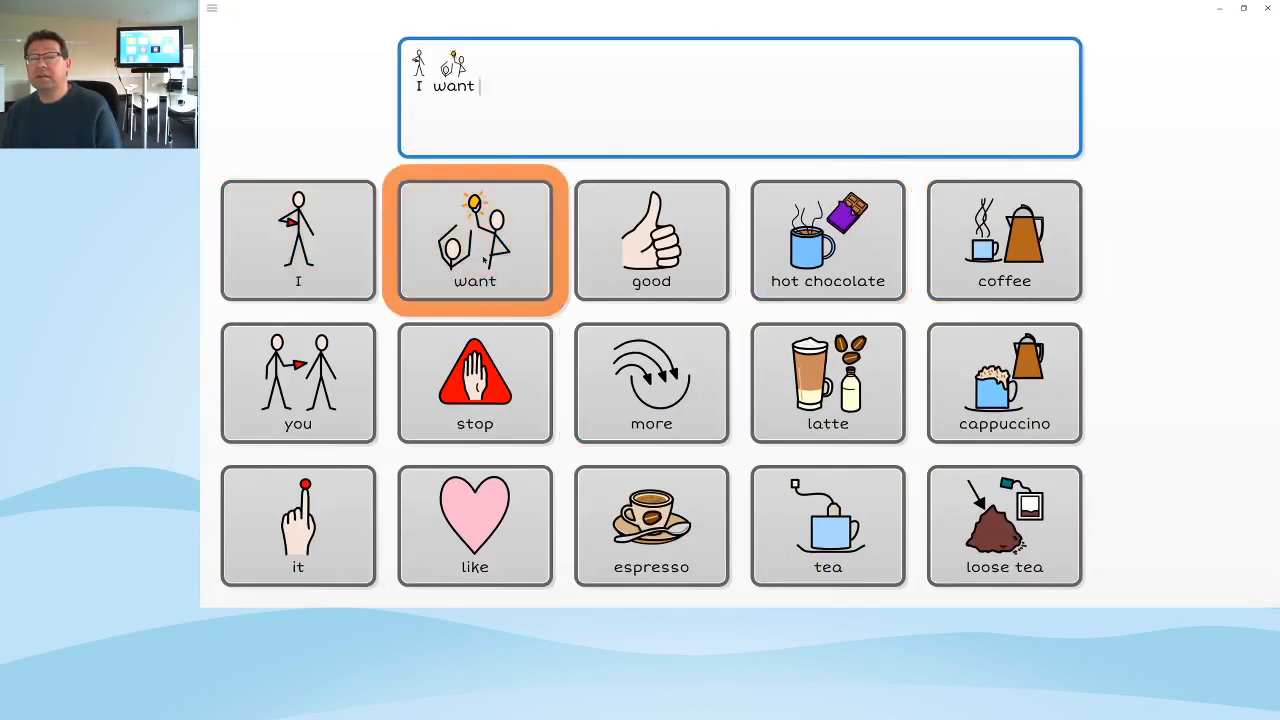
left_click(1048, 240)
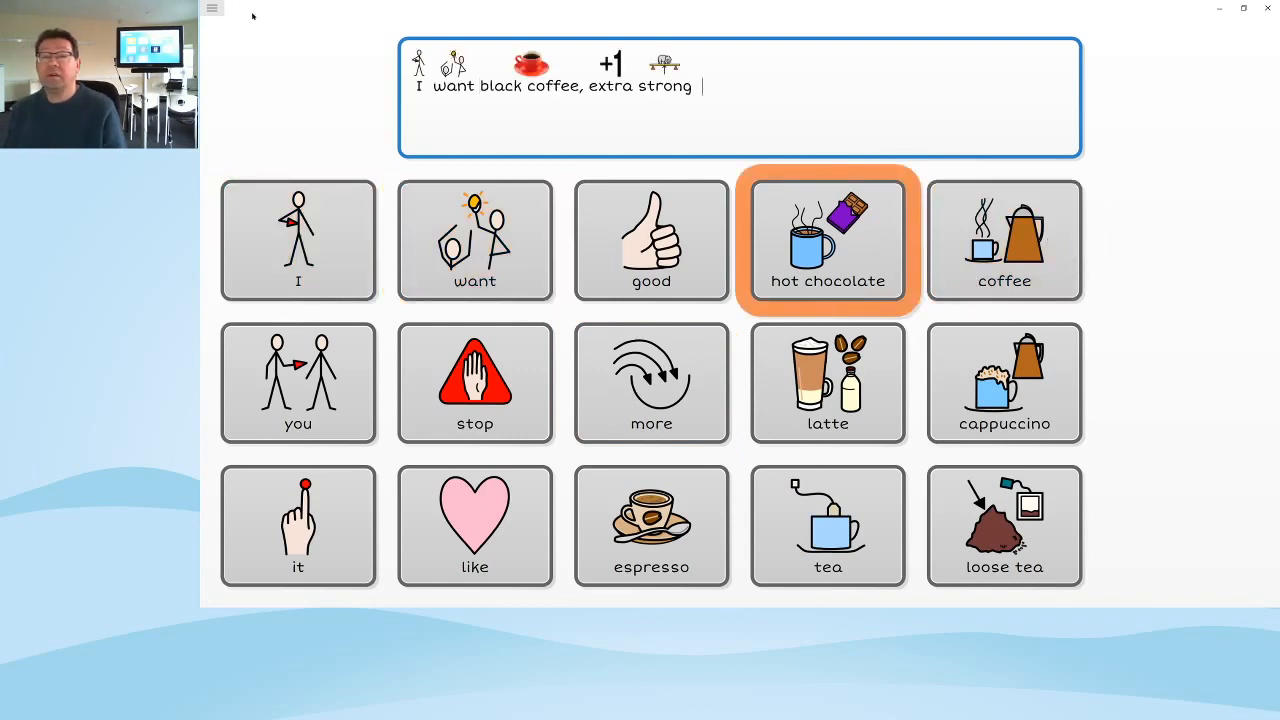
Step: Reopen the Drinks grid for editing
left_click(219, 12)
left_click(270, 148)
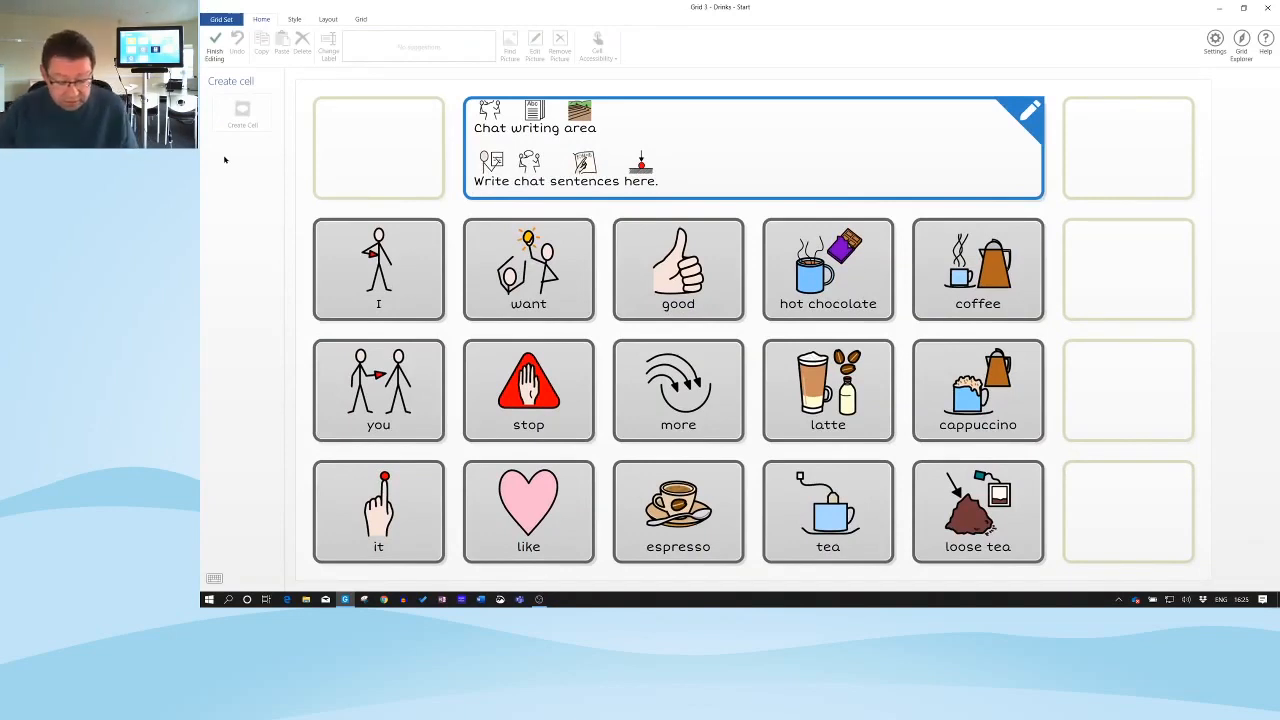
Step: Fill the I cell with light yellow and save its look as a new style named "Pronoun"
left_click(377, 283)
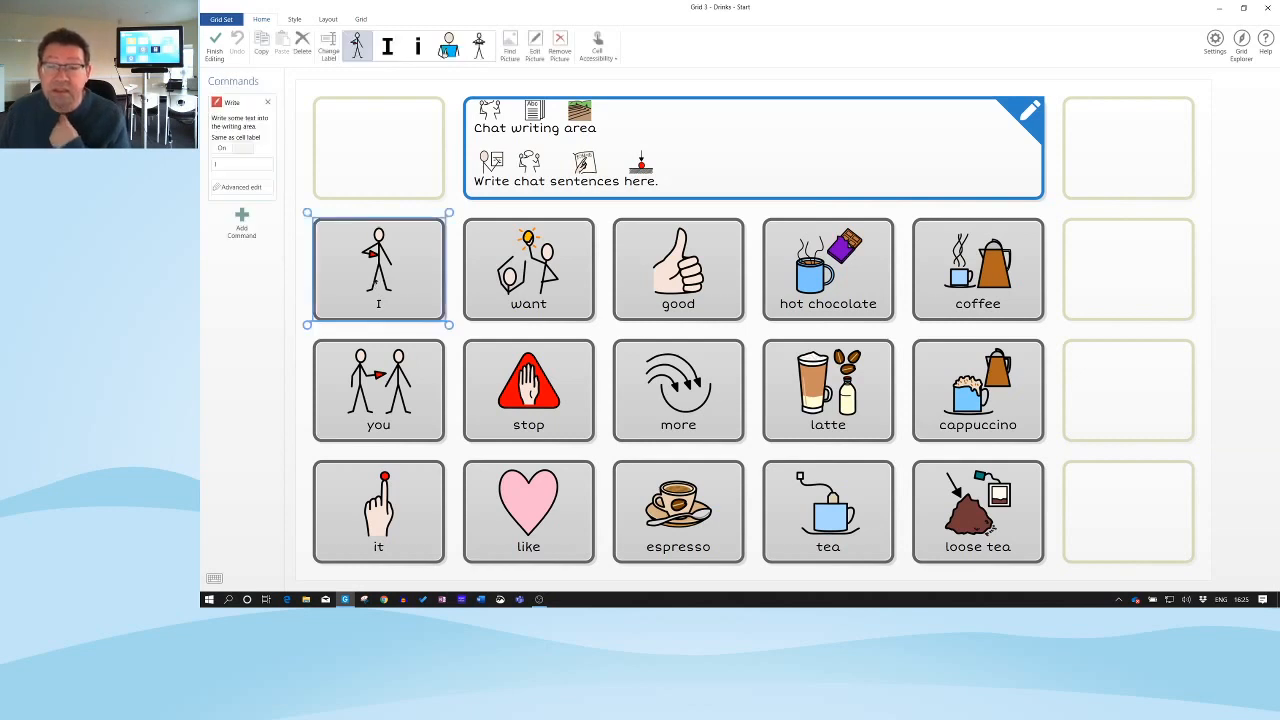
left_click(294, 20)
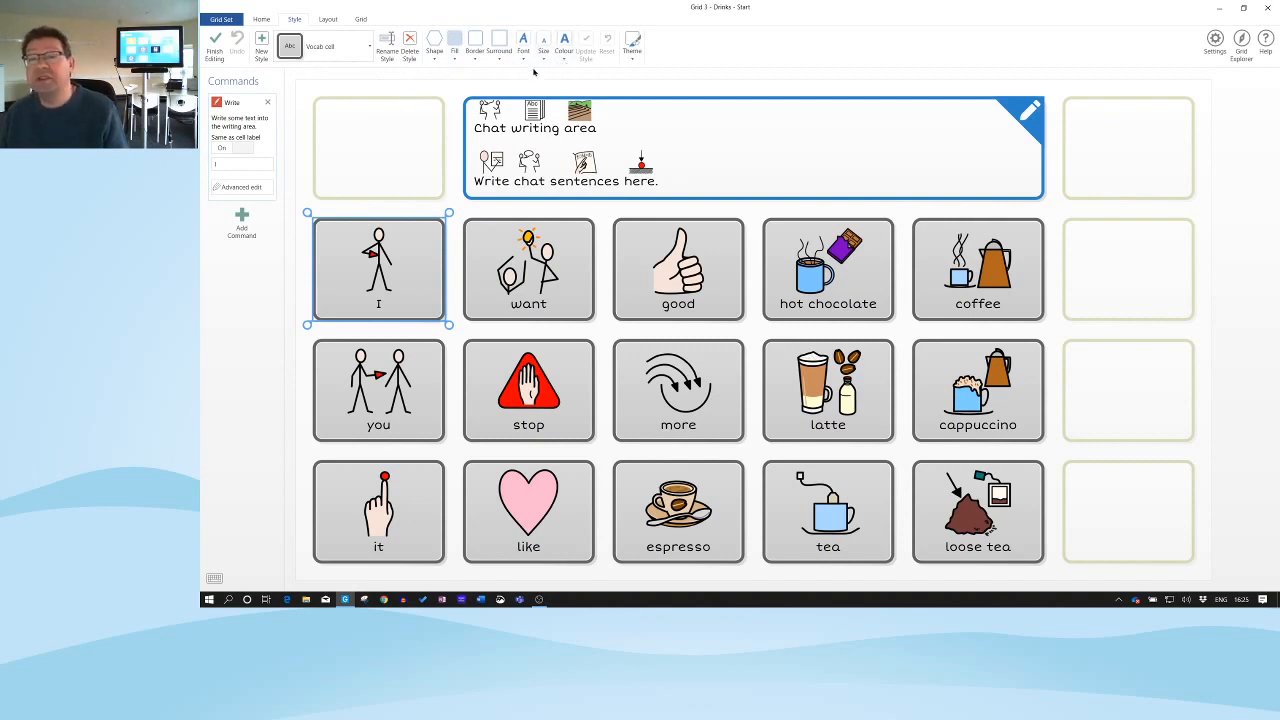
left_click(454, 60)
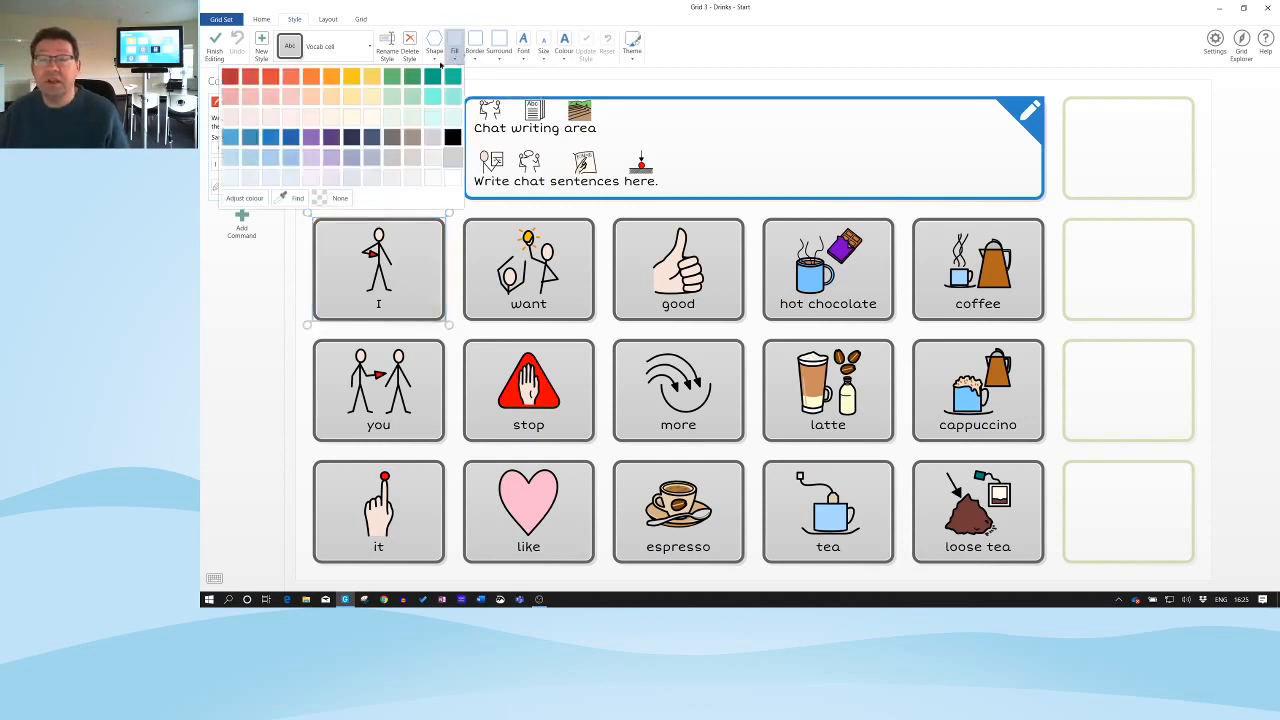
left_click(352, 97)
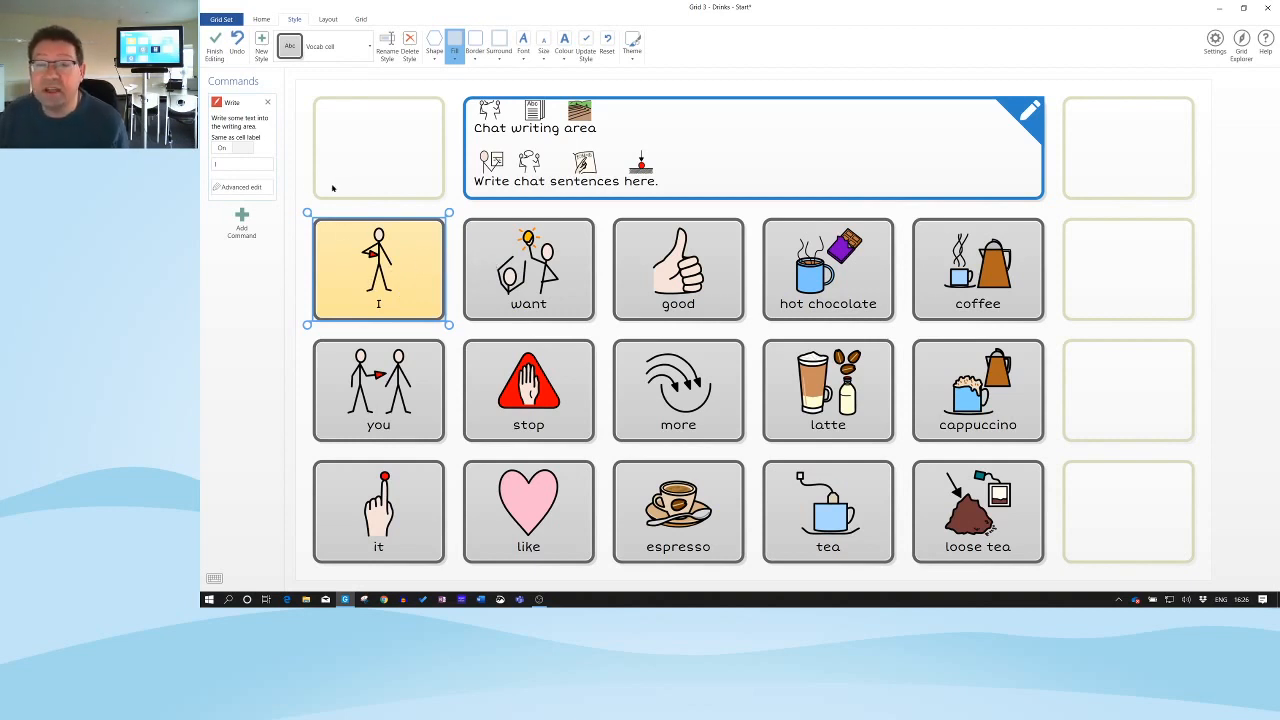
left_click(261, 44)
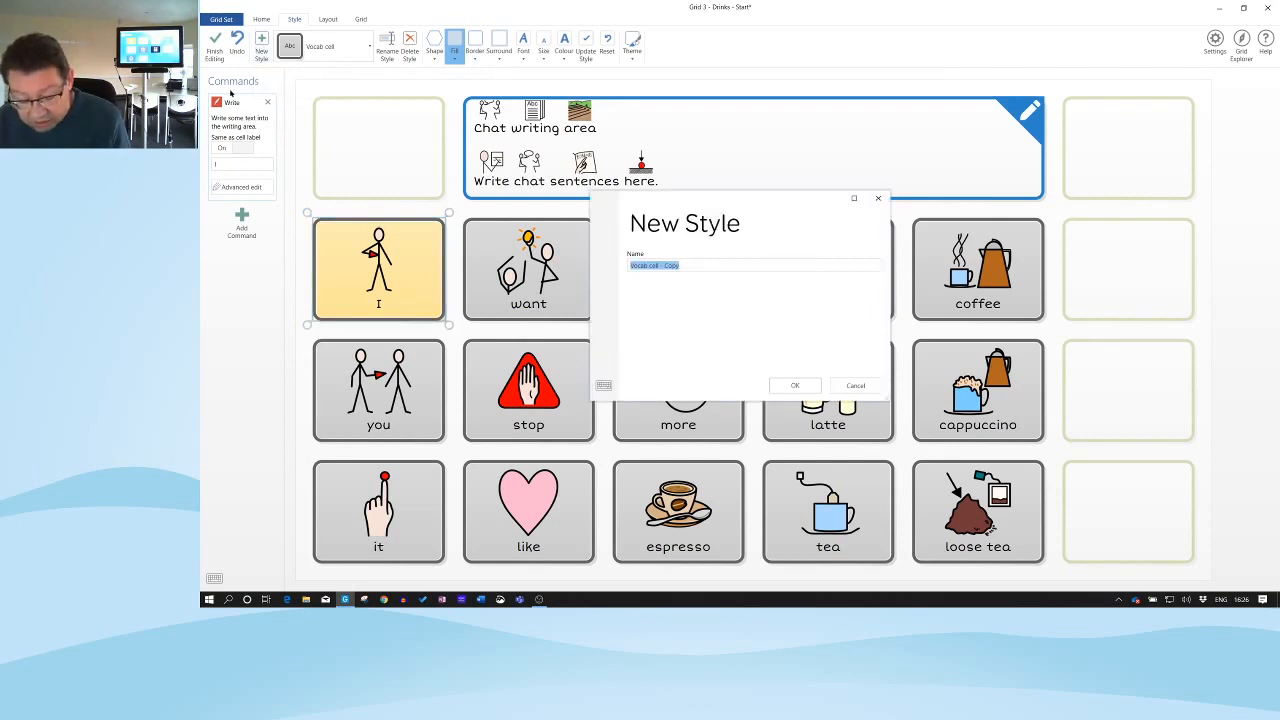
type("Ironoun")
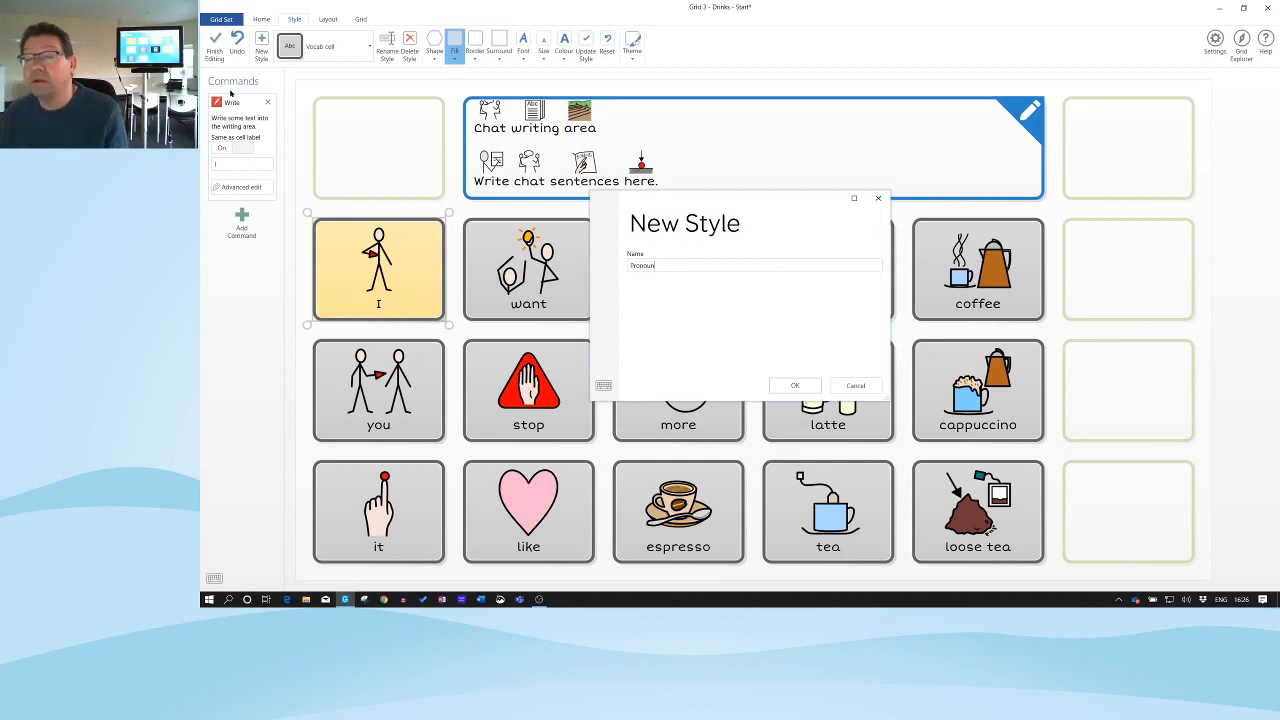
left_click(795, 385)
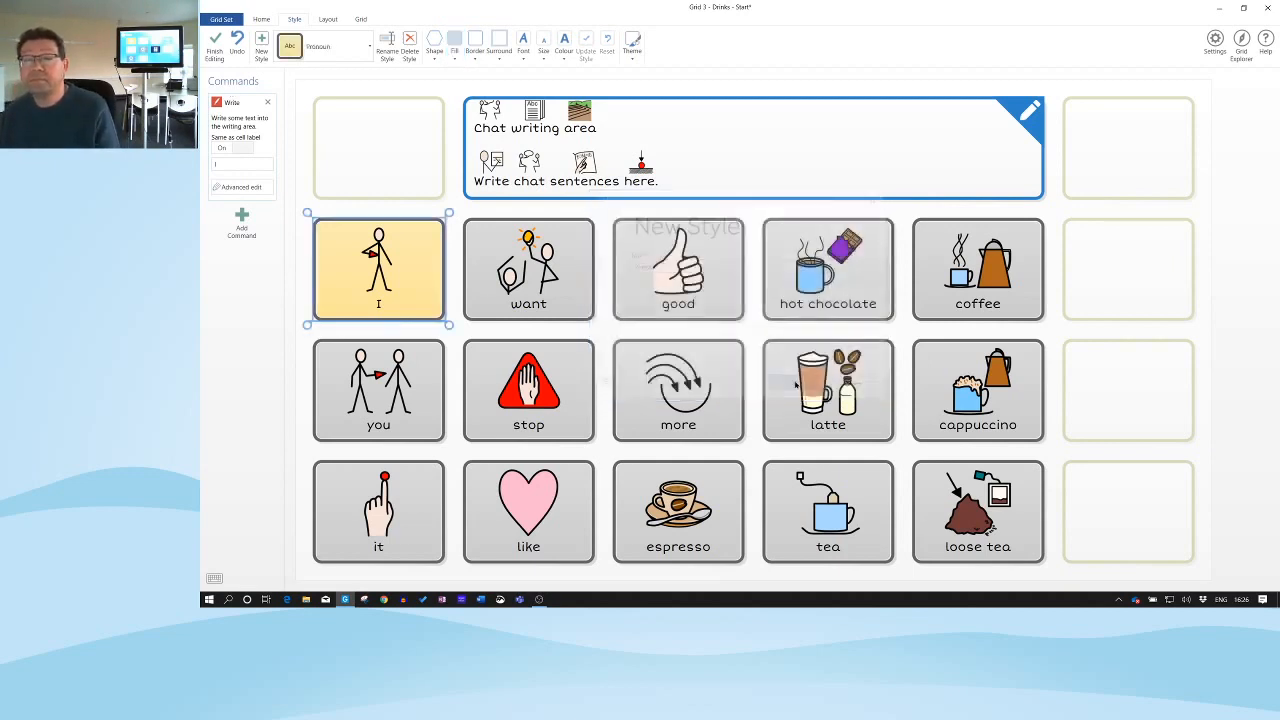
Step: Apply the Pronoun style to the you and it cells
left_click(364, 396)
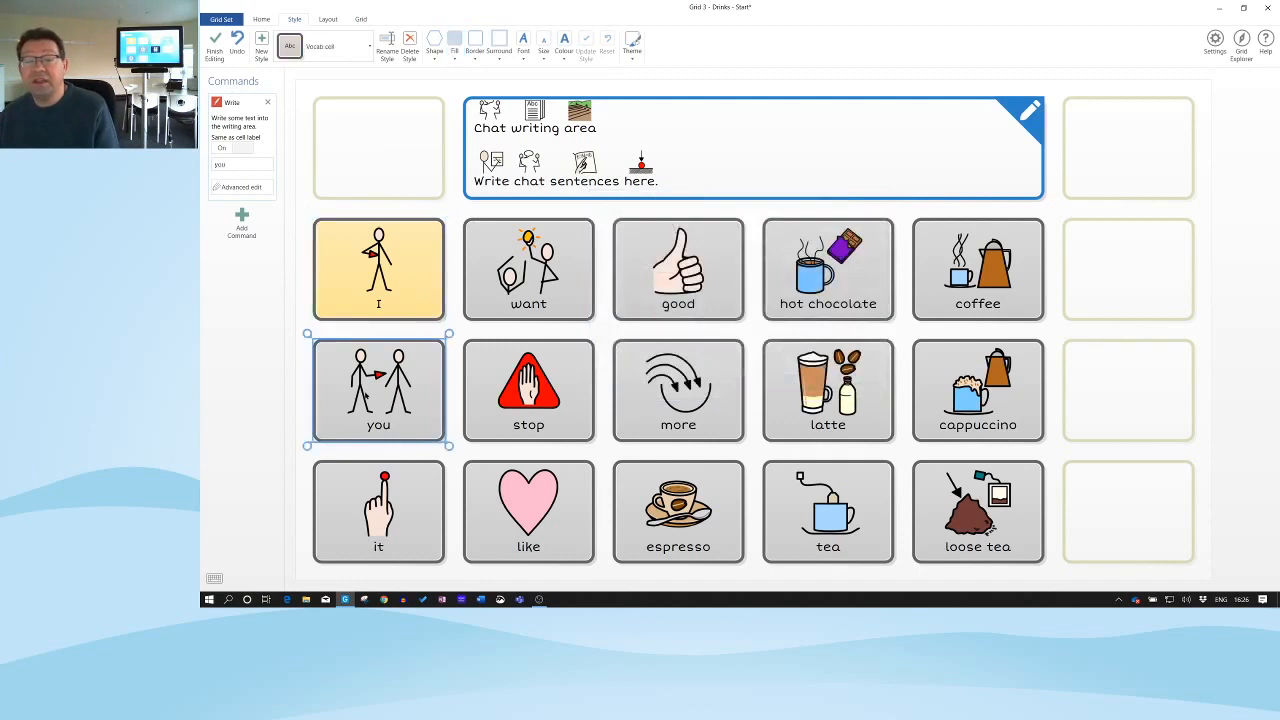
left_click(333, 46)
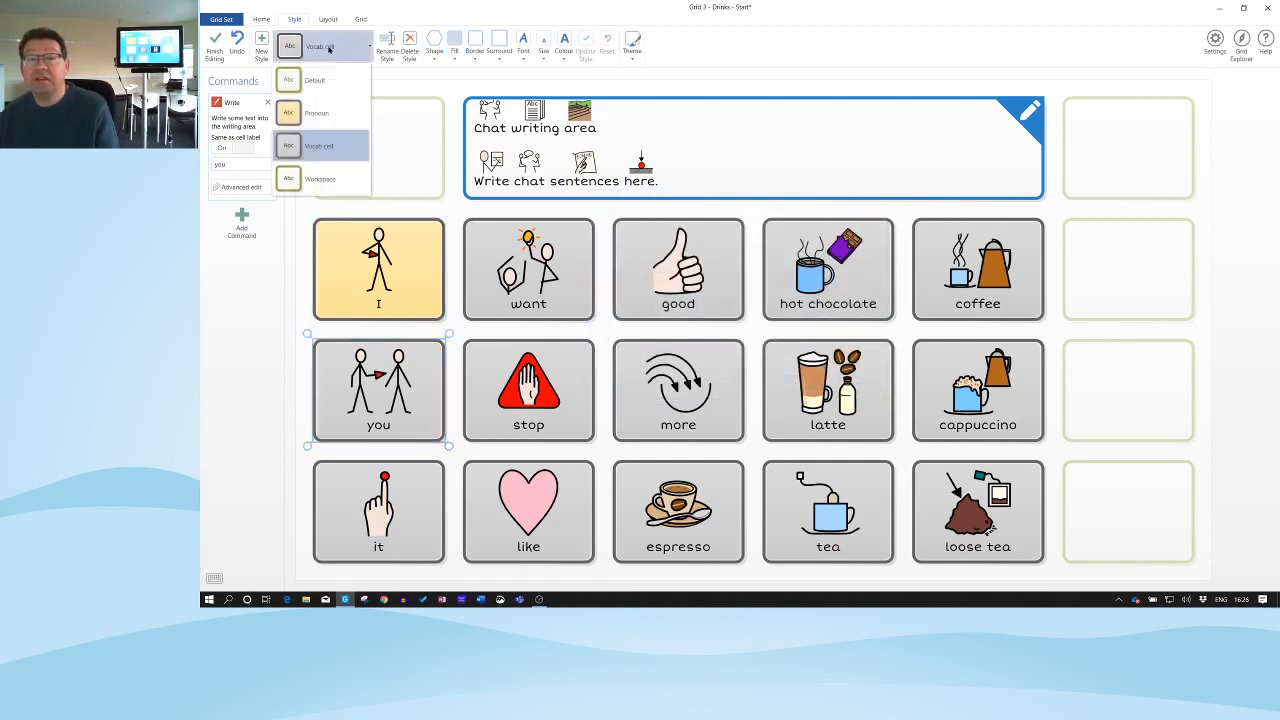
left_click(321, 116)
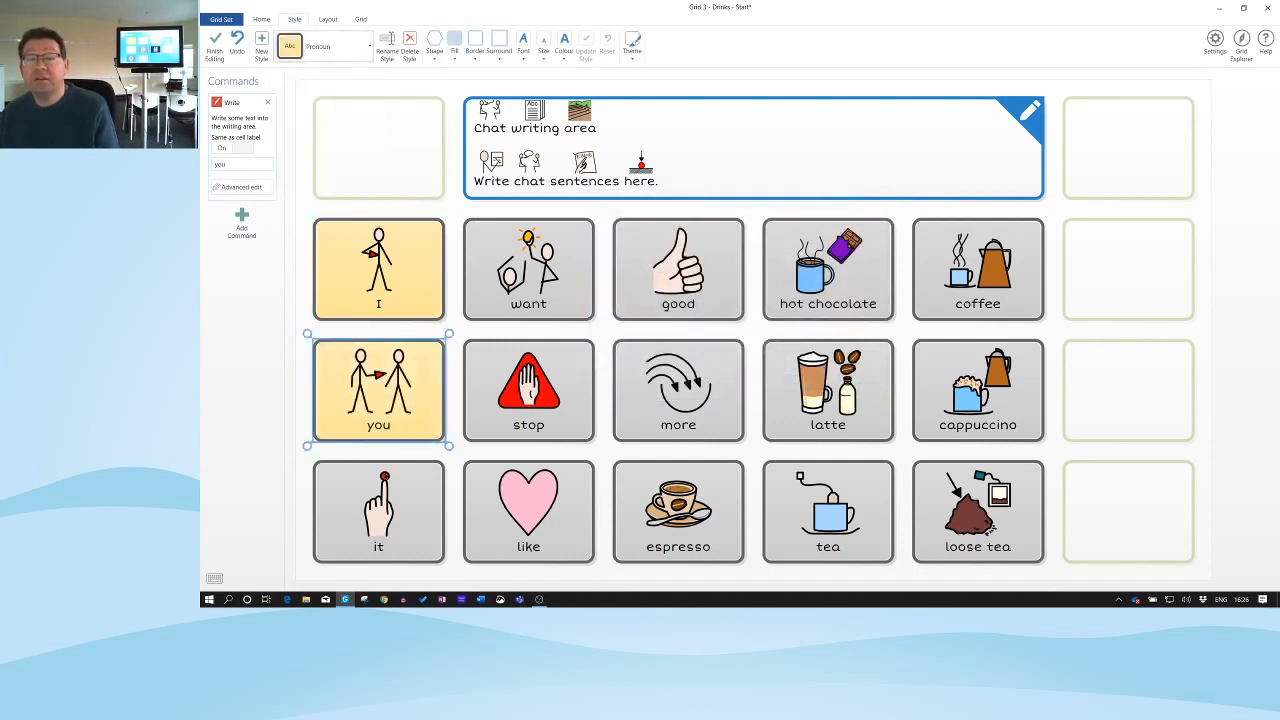
left_click(378, 510)
left_click(333, 46)
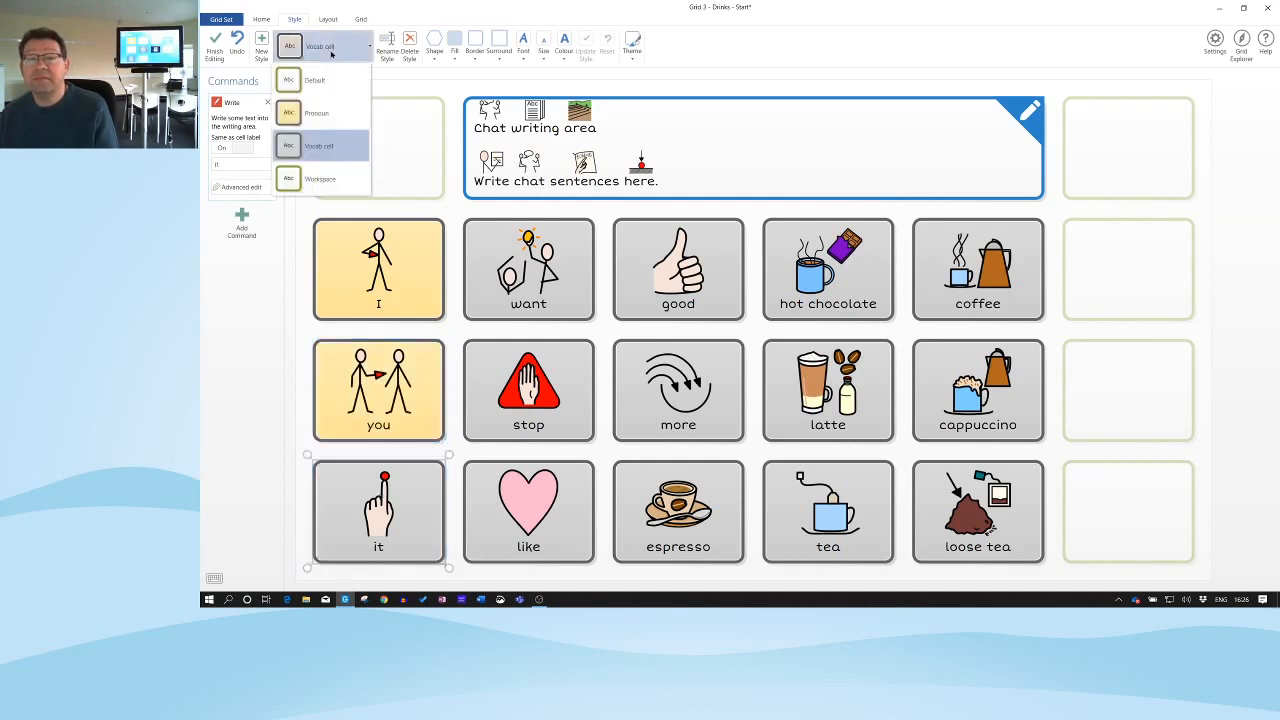
left_click(317, 111)
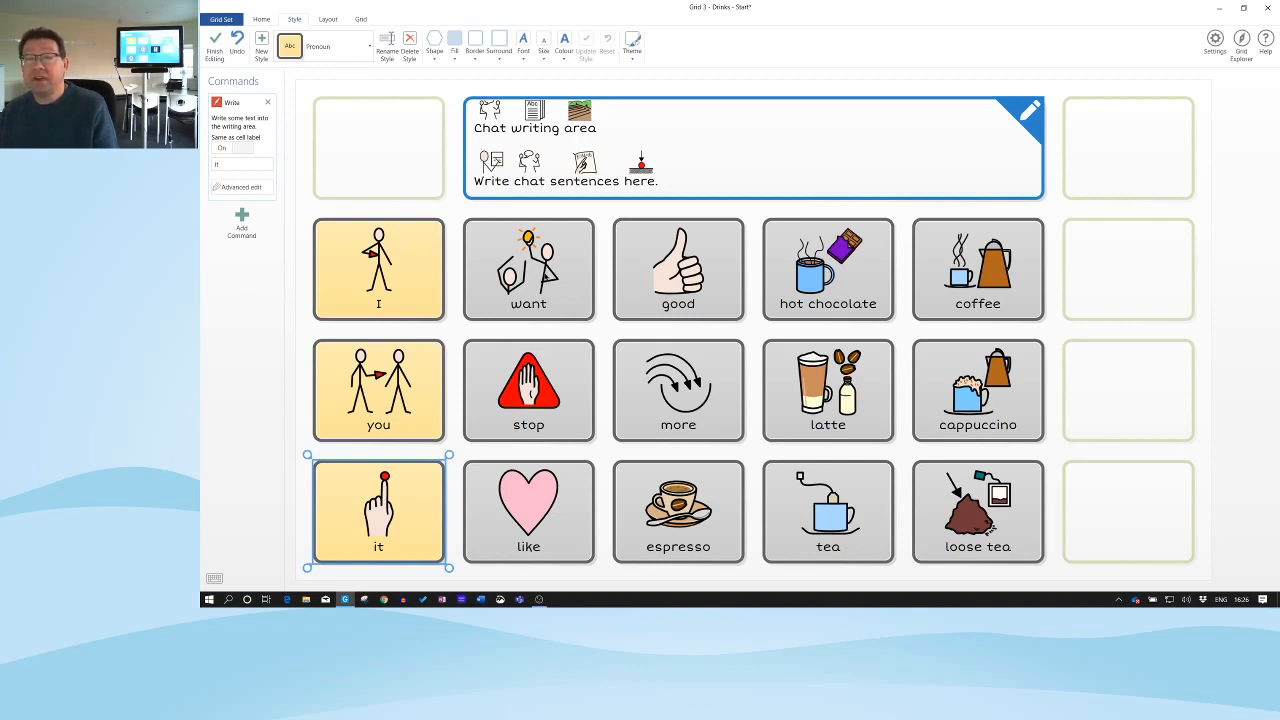
Step: Fill the want cell with green and save its look as a new style named "Verb"
left_click(545, 276)
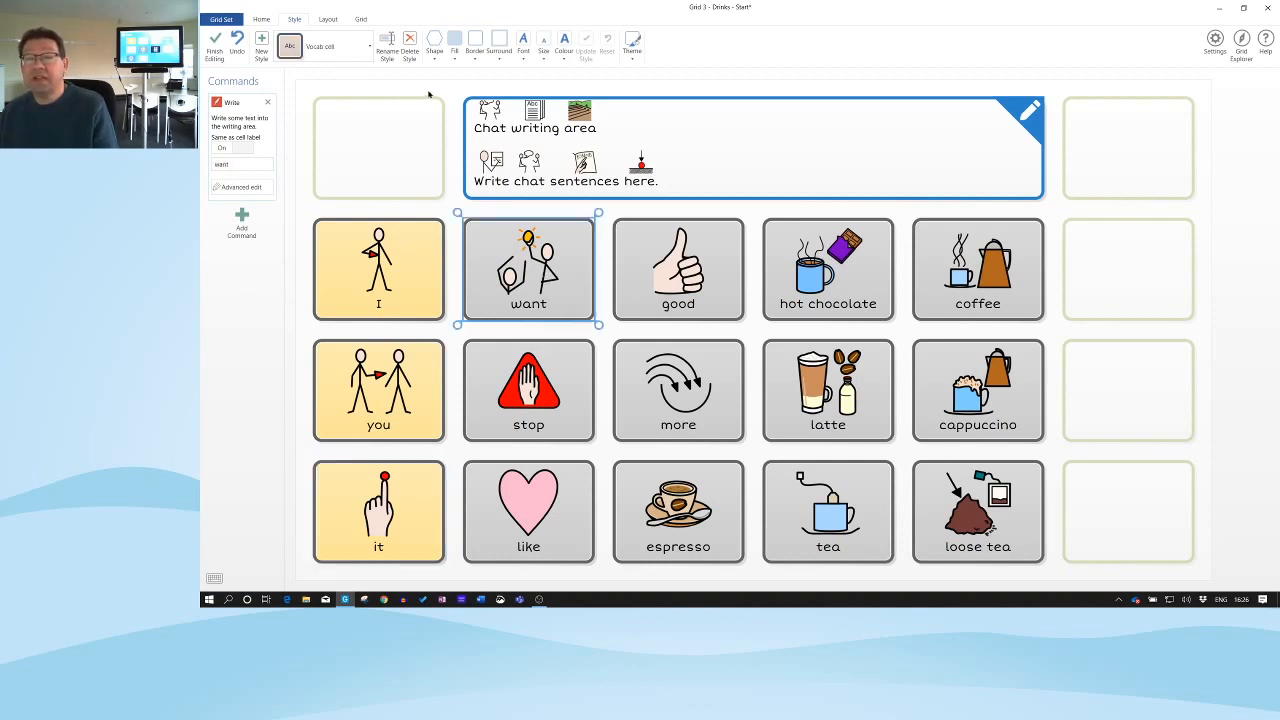
left_click(454, 52)
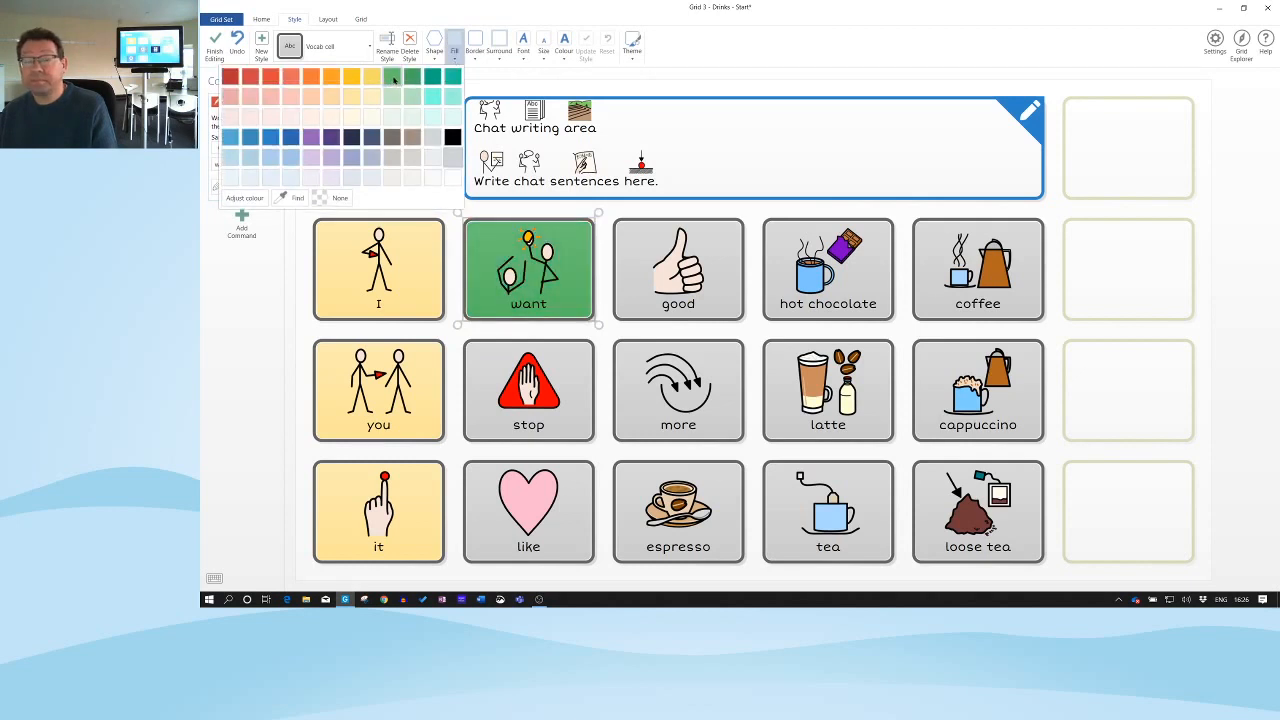
left_click(392, 78)
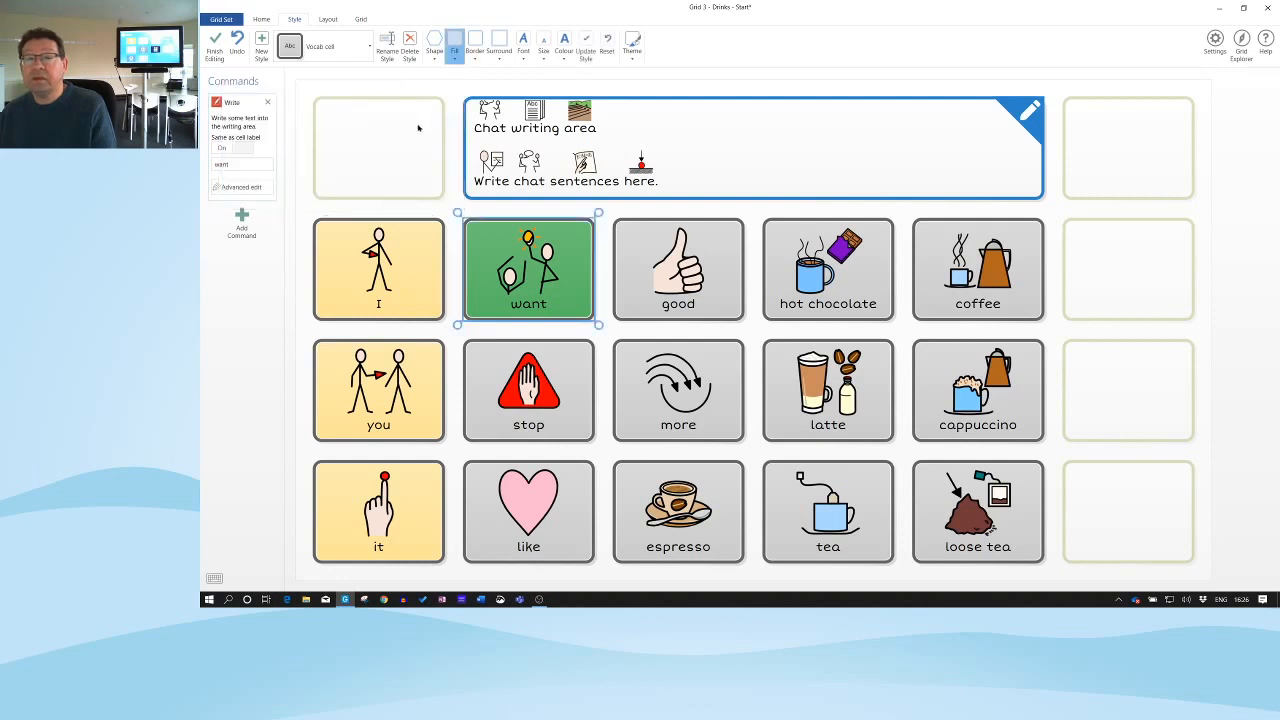
left_click(261, 45)
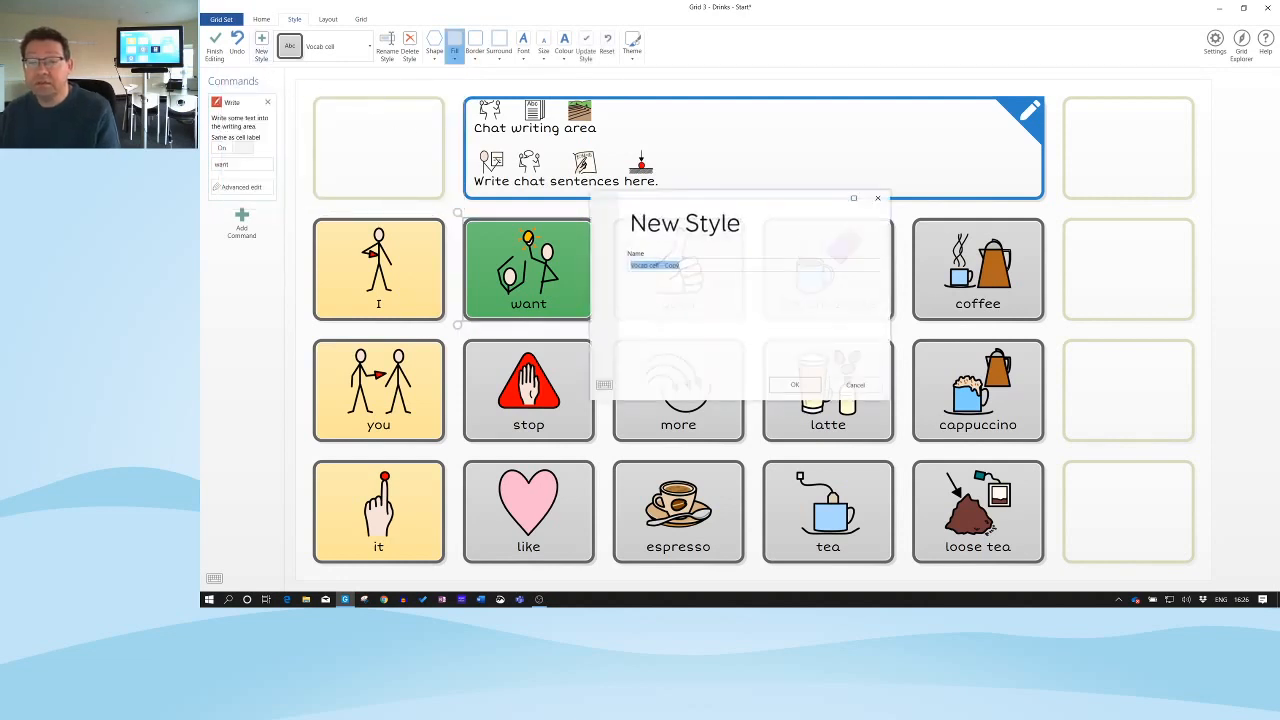
type("Ve")
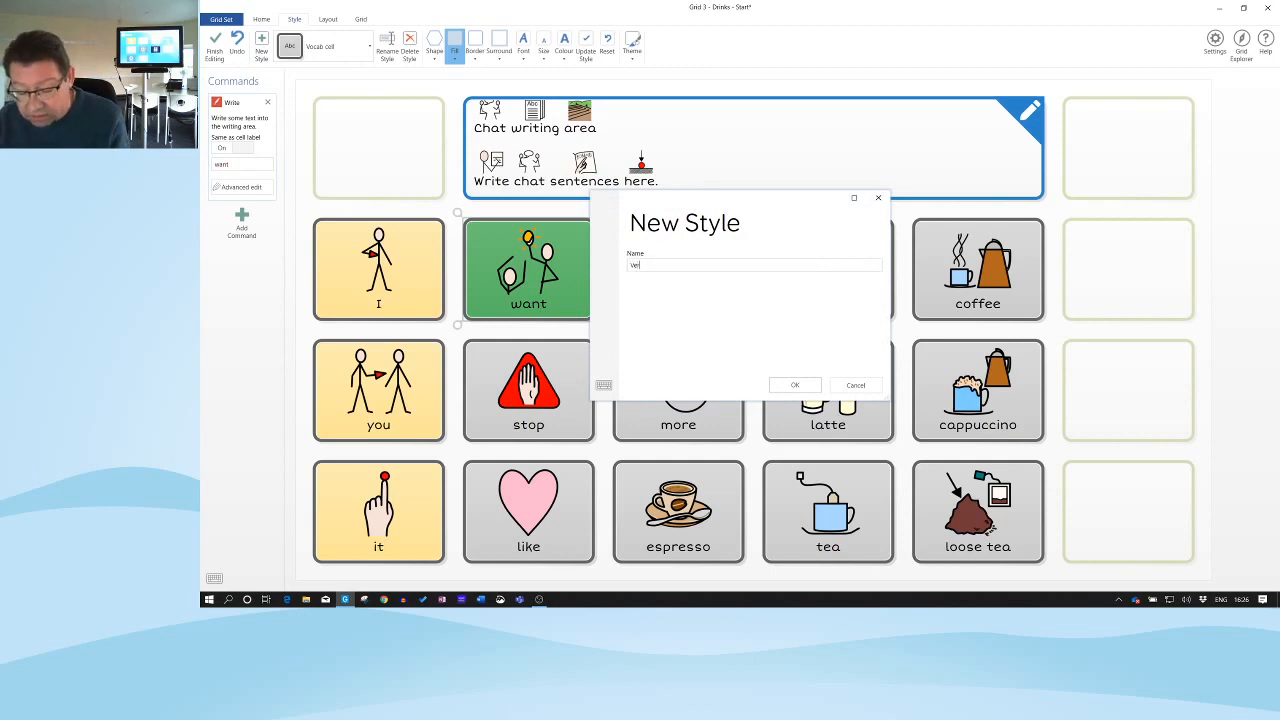
type("rb")
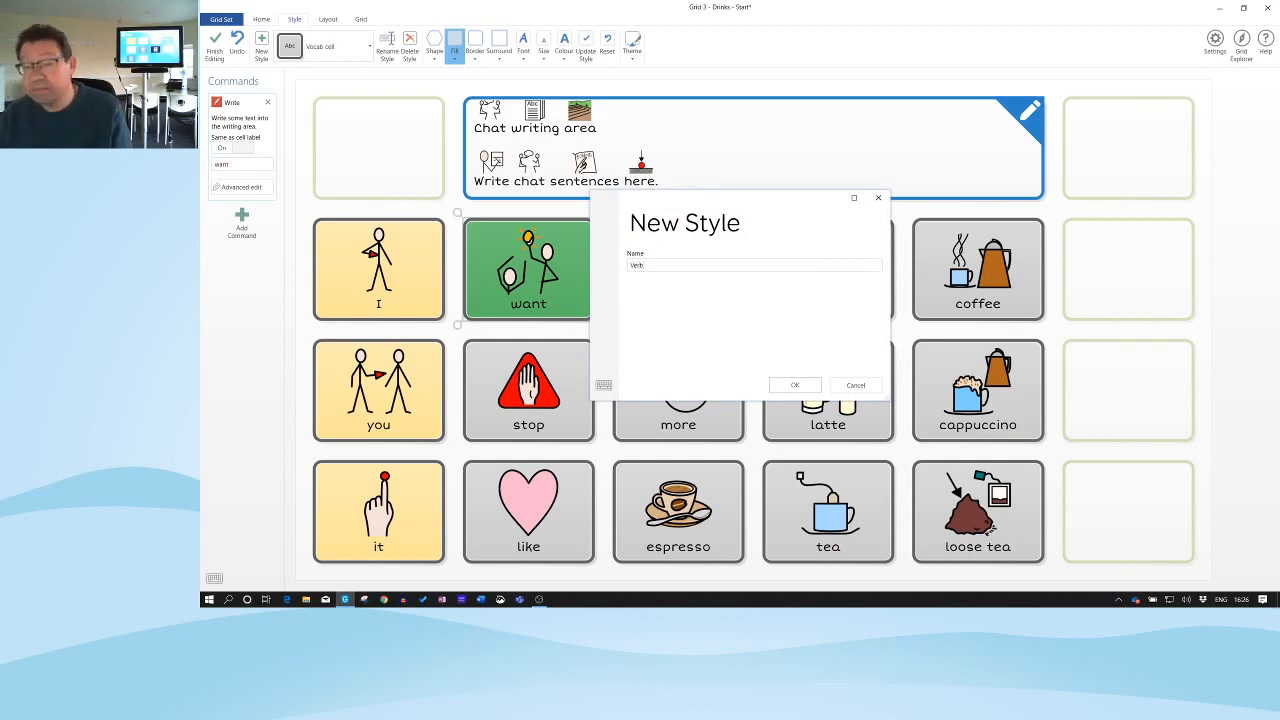
key("Return")
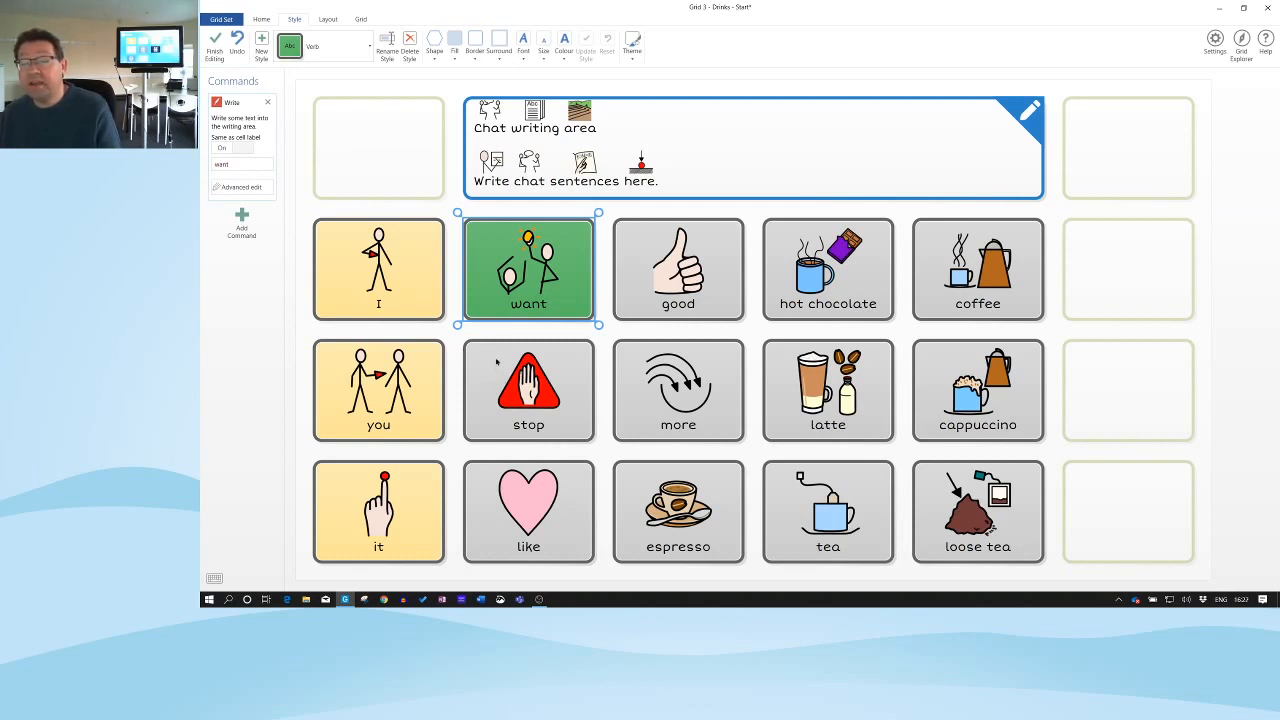
Step: Select the stop and like cells together and apply the Verb style to both
left_click(449, 339)
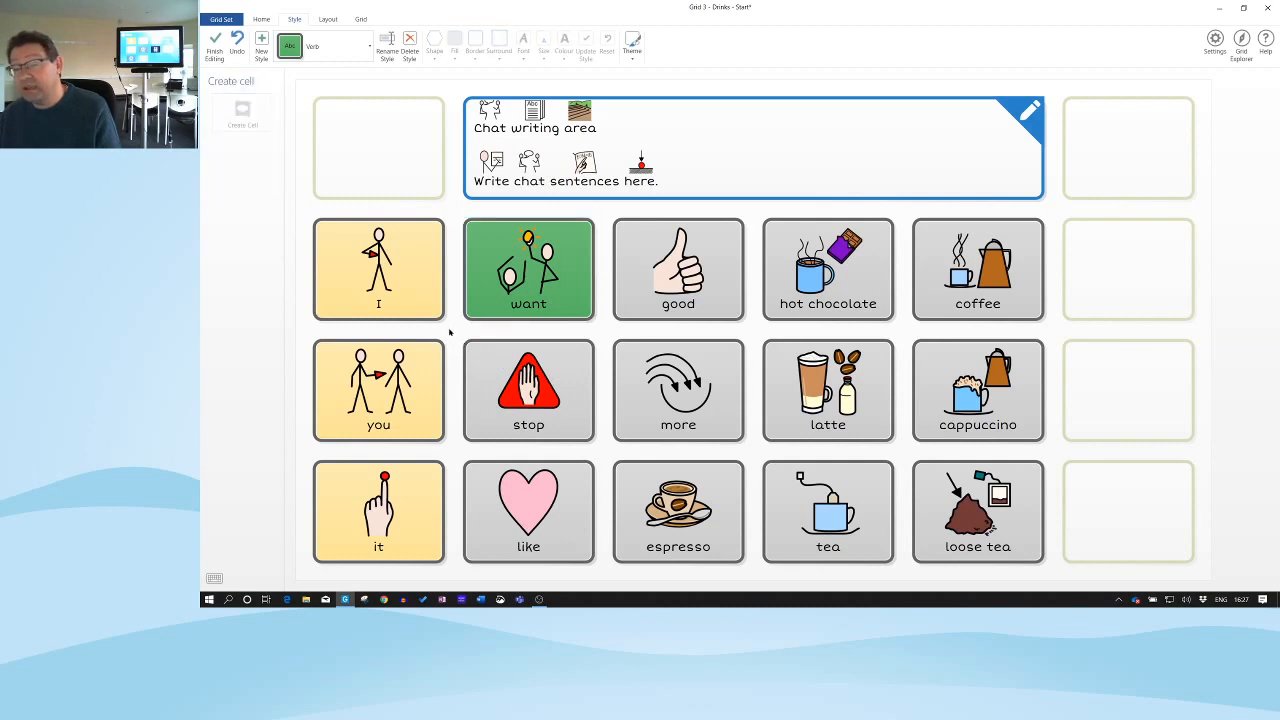
left_click_drag(451, 334, 606, 527)
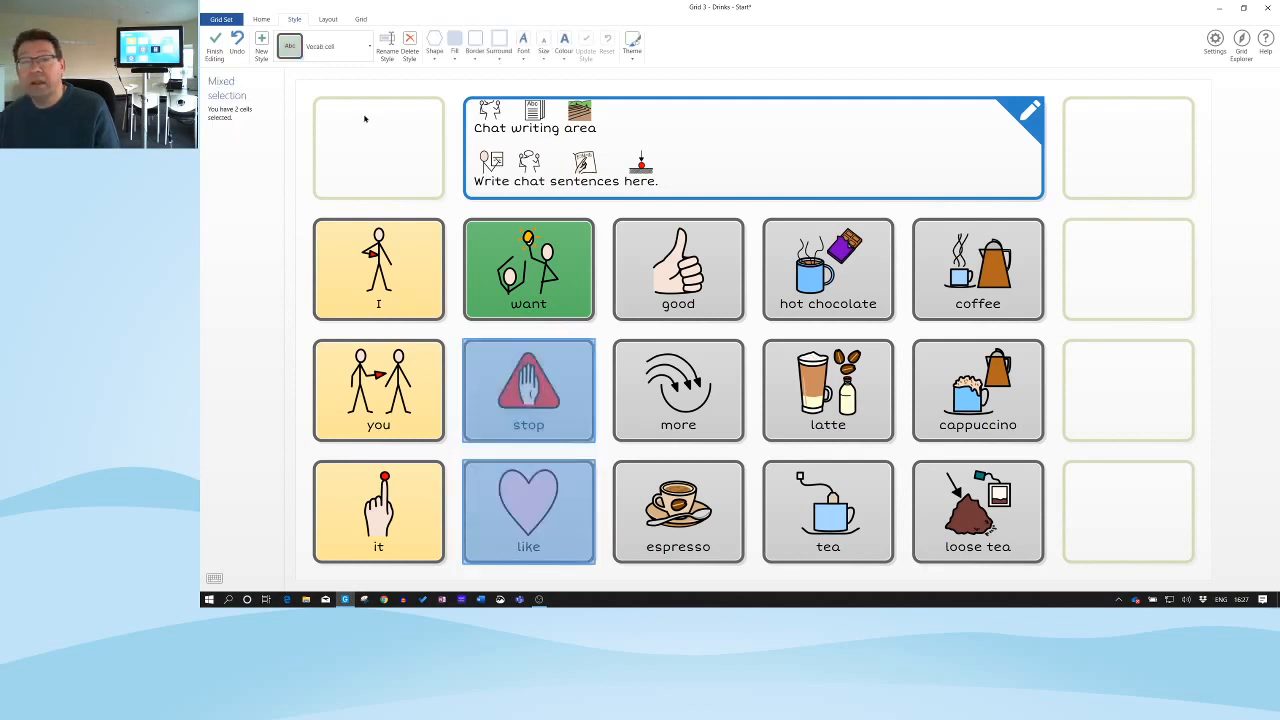
left_click(369, 46)
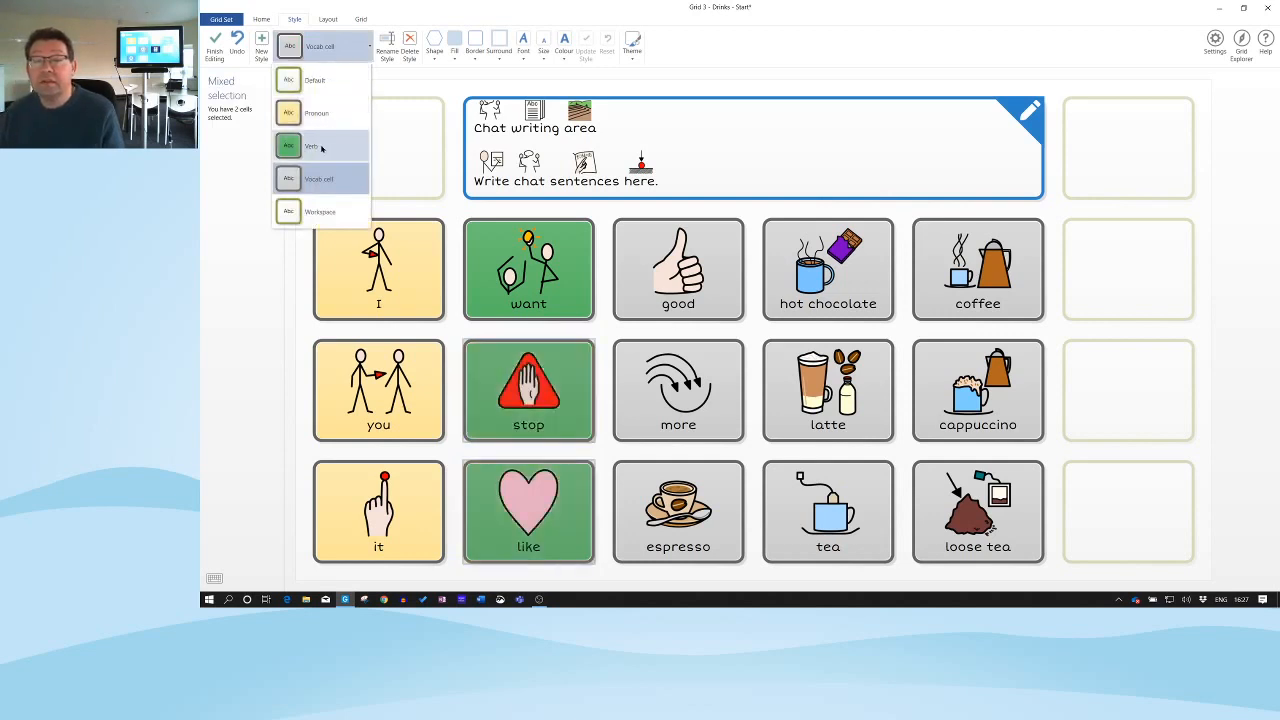
left_click(321, 146)
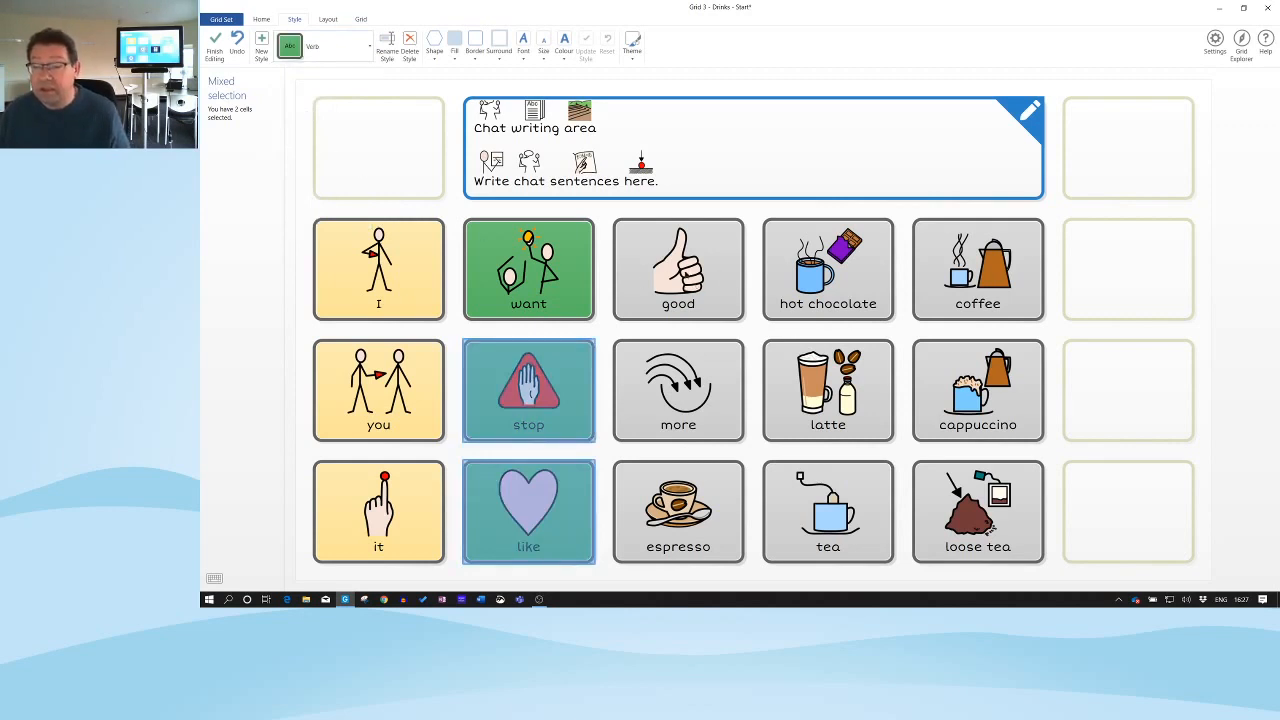
Step: Fill the good cell with light blue and save its look as a new style named "Describing words"
left_click(687, 276)
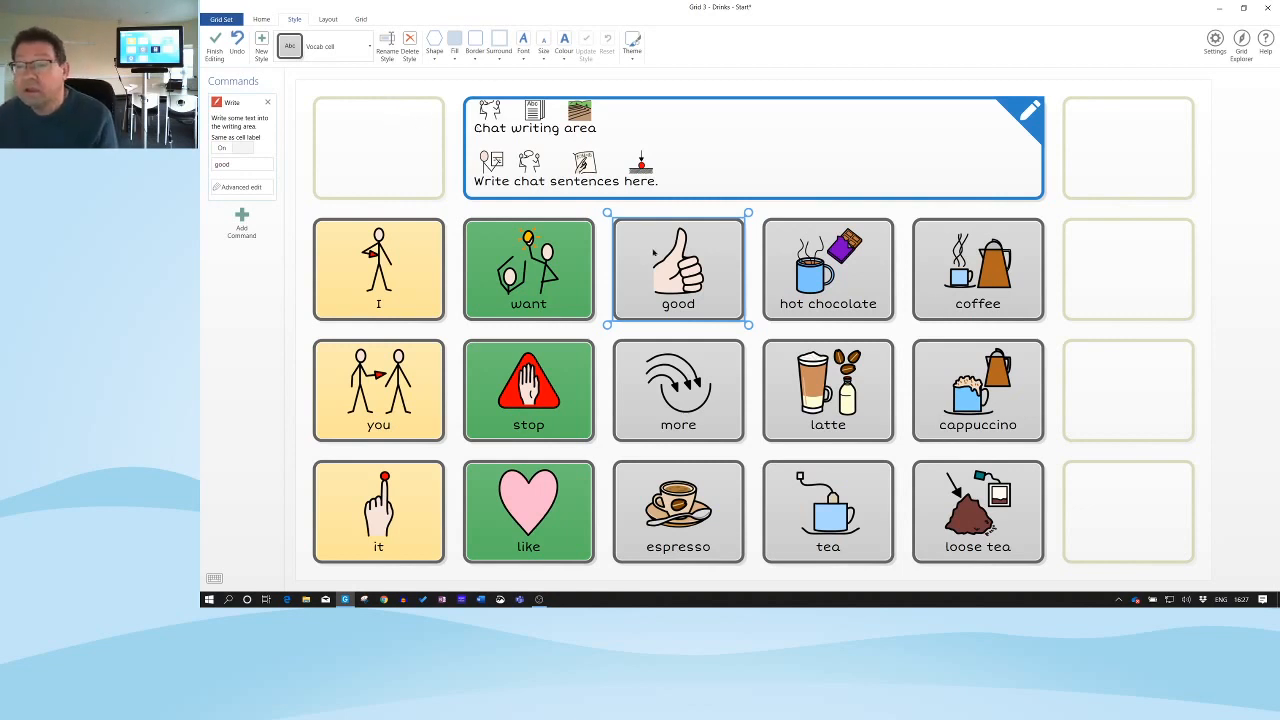
left_click(456, 56)
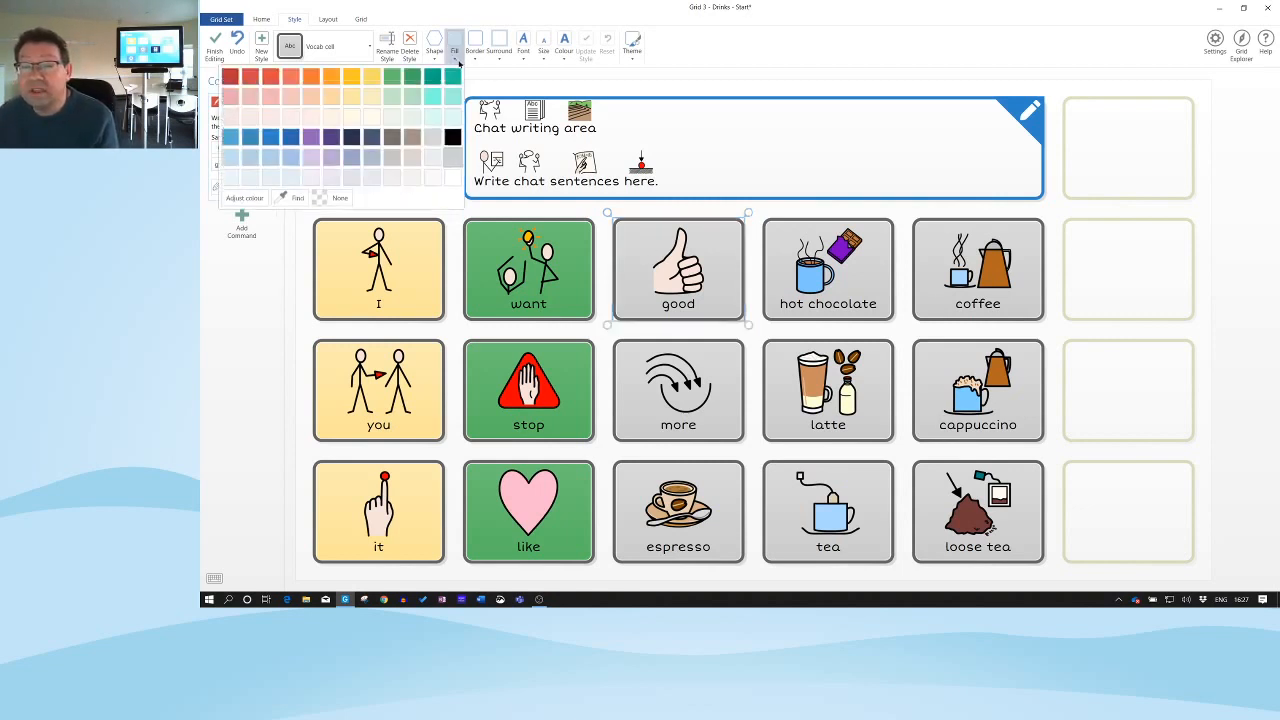
left_click(250, 158)
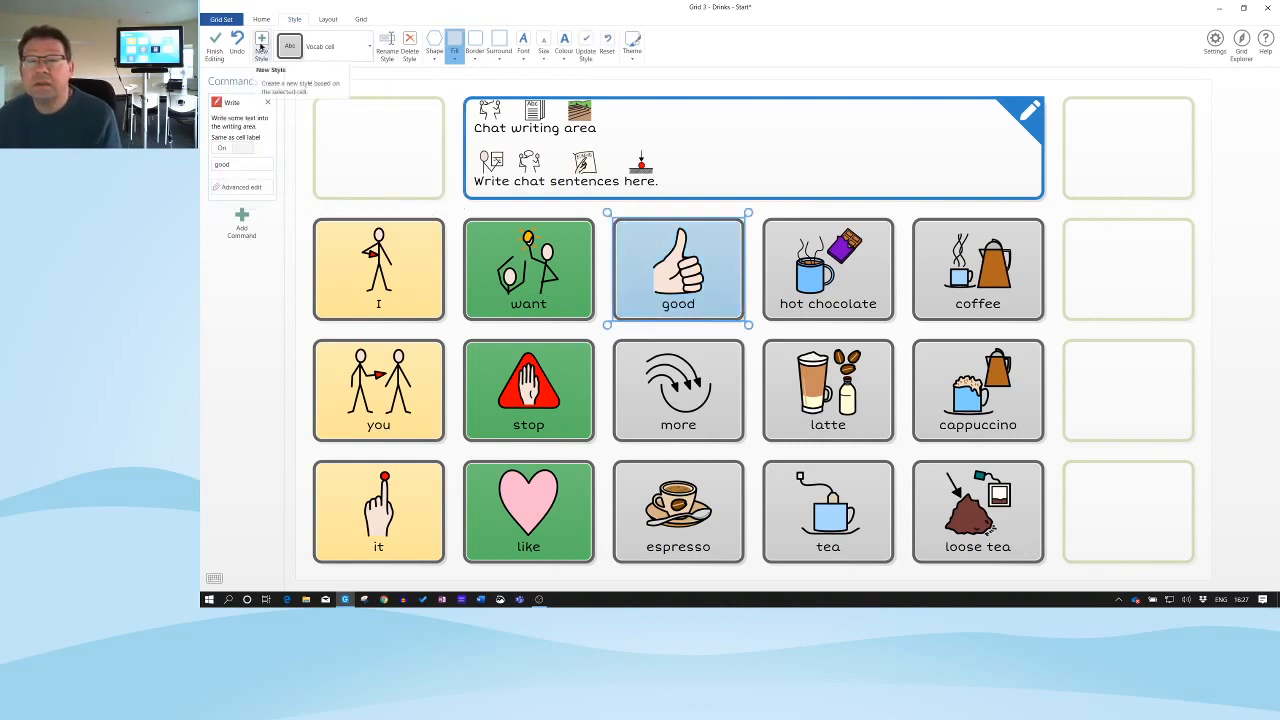
left_click(256, 48)
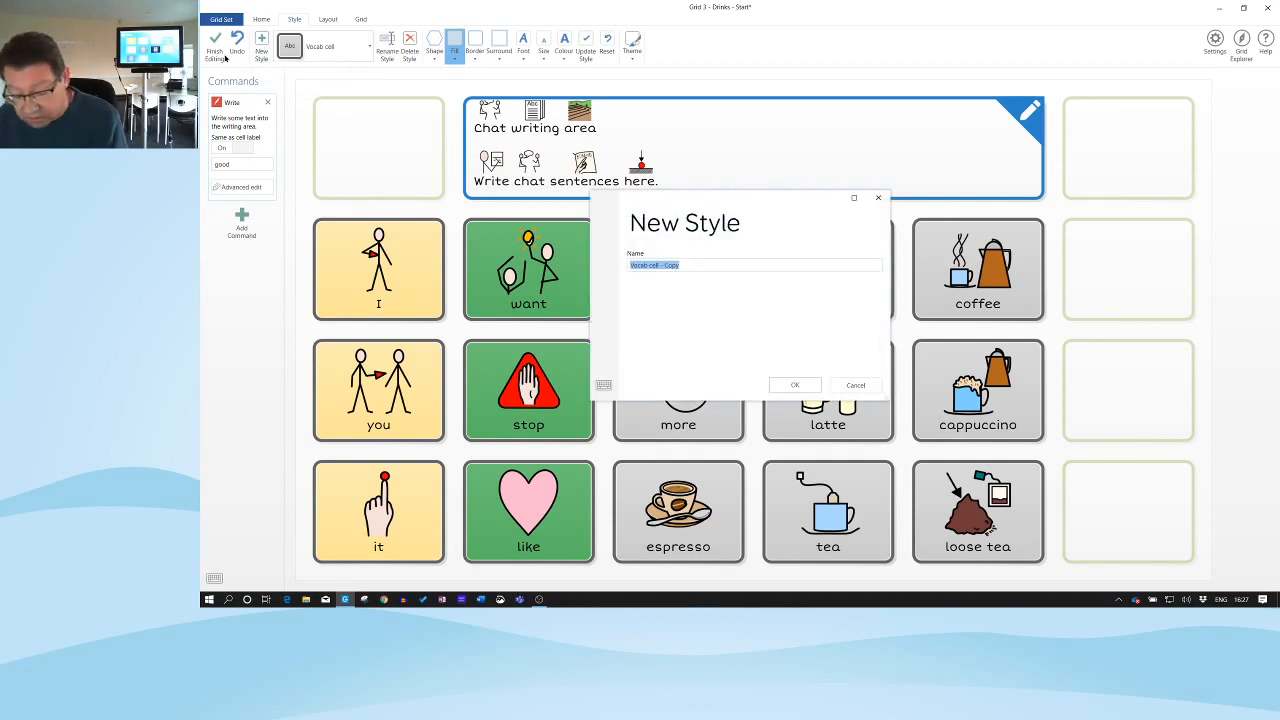
type("Describing words")
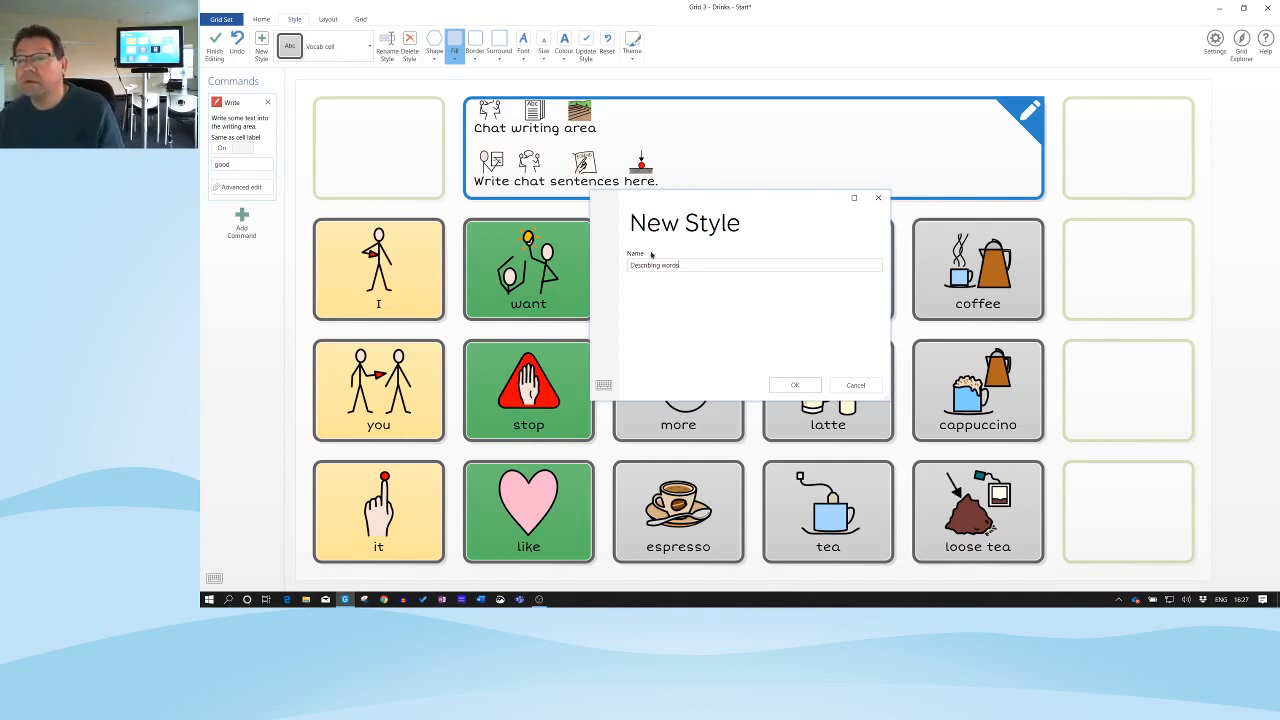
left_click(795, 385)
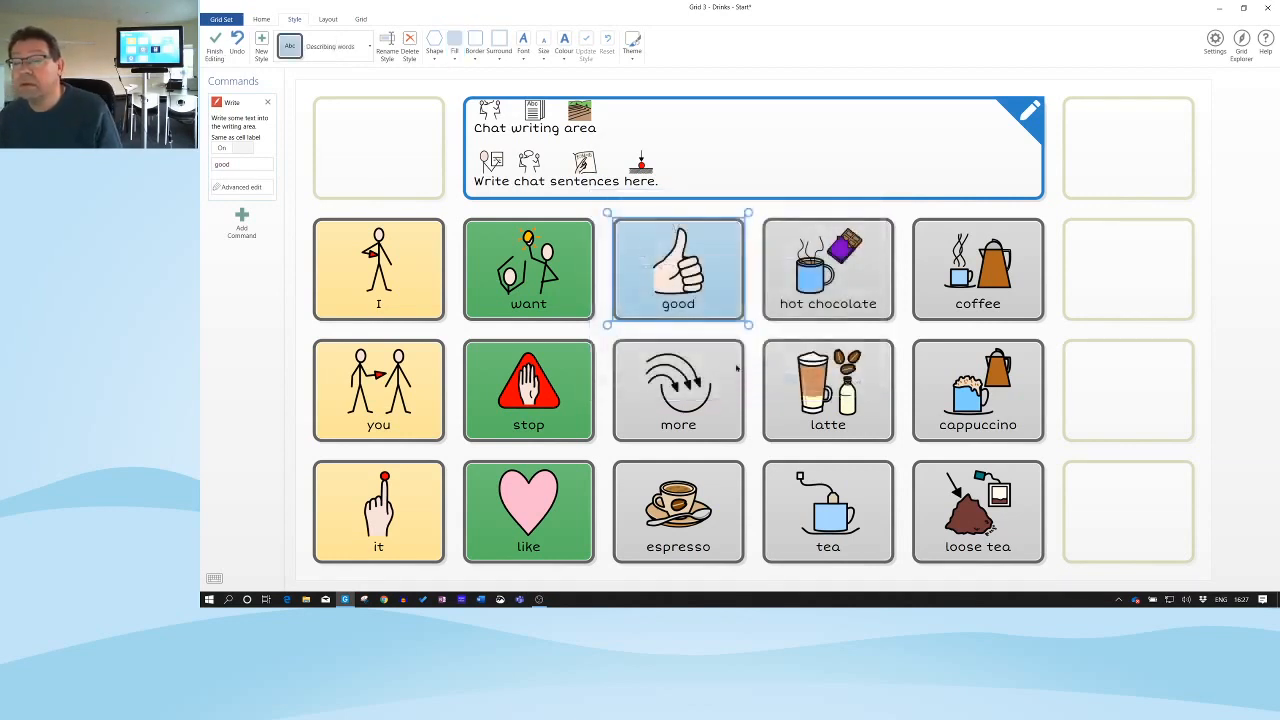
Step: Apply the Describing words style to the more cell
left_click(686, 392)
left_click(352, 50)
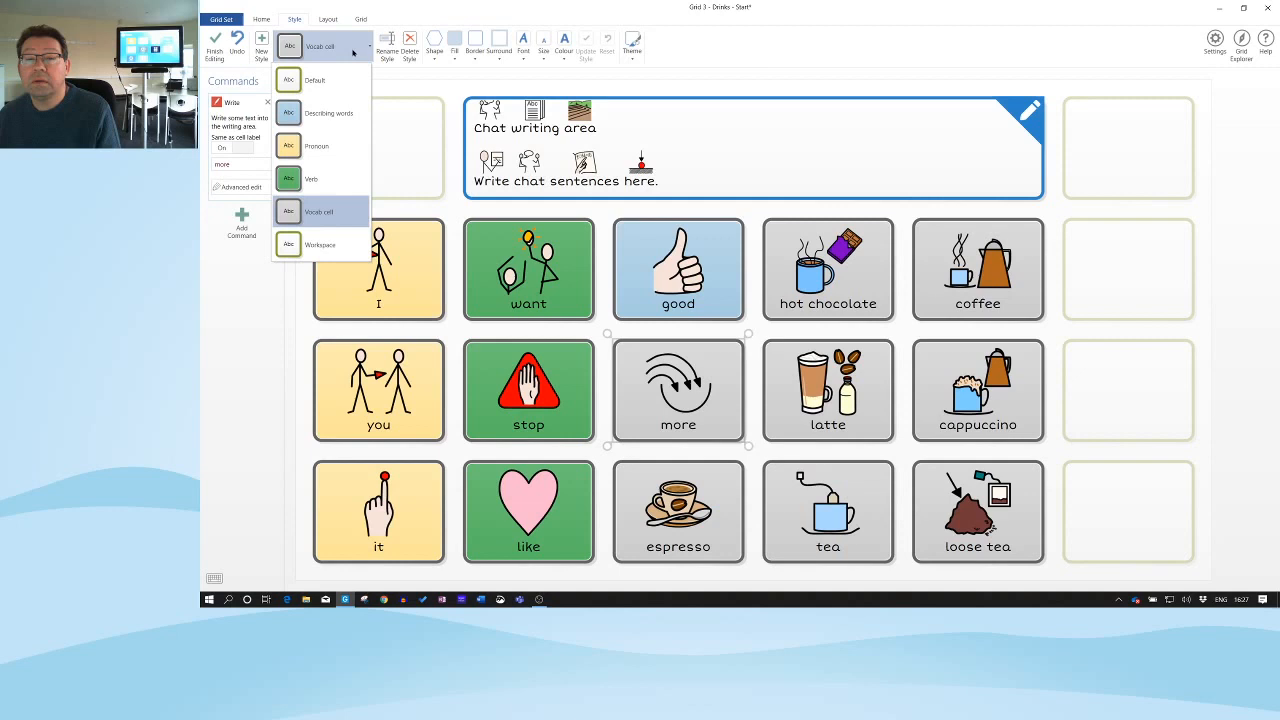
left_click(333, 114)
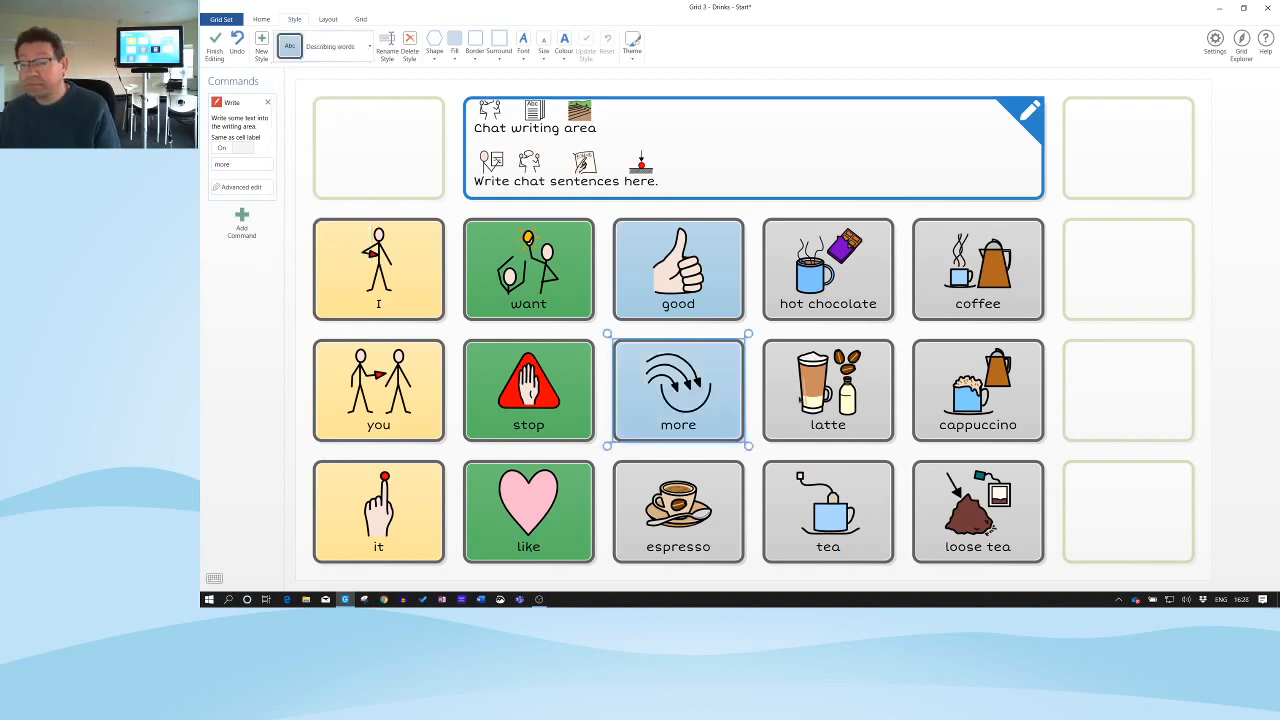
Step: Fill the hot chocolate cell with light purple
left_click(833, 283)
left_click(962, 288)
left_click(847, 399)
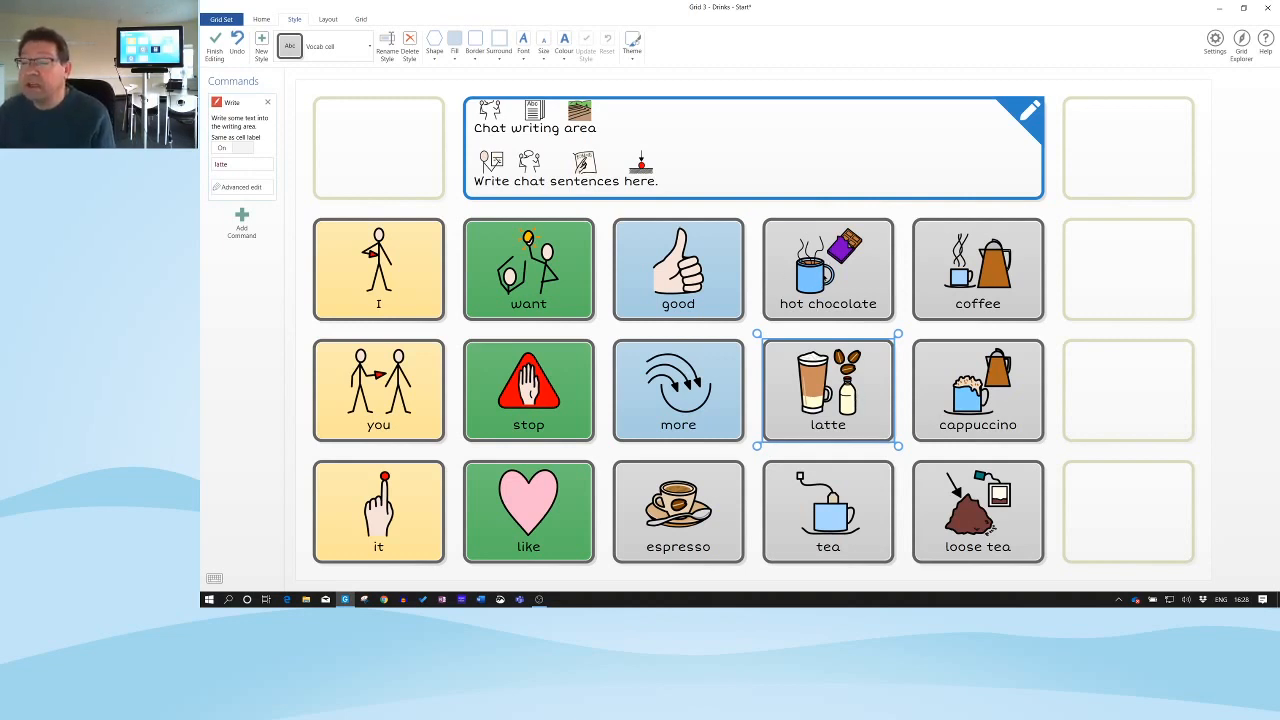
left_click(828, 270)
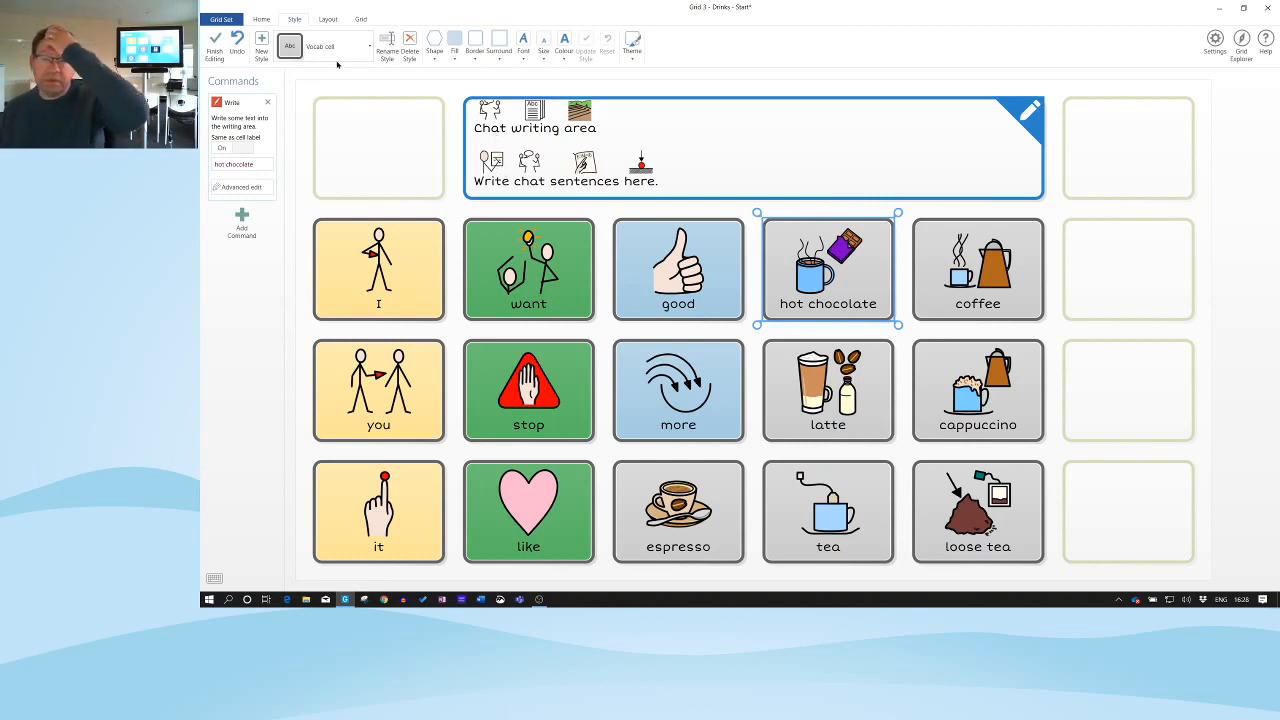
left_click(454, 48)
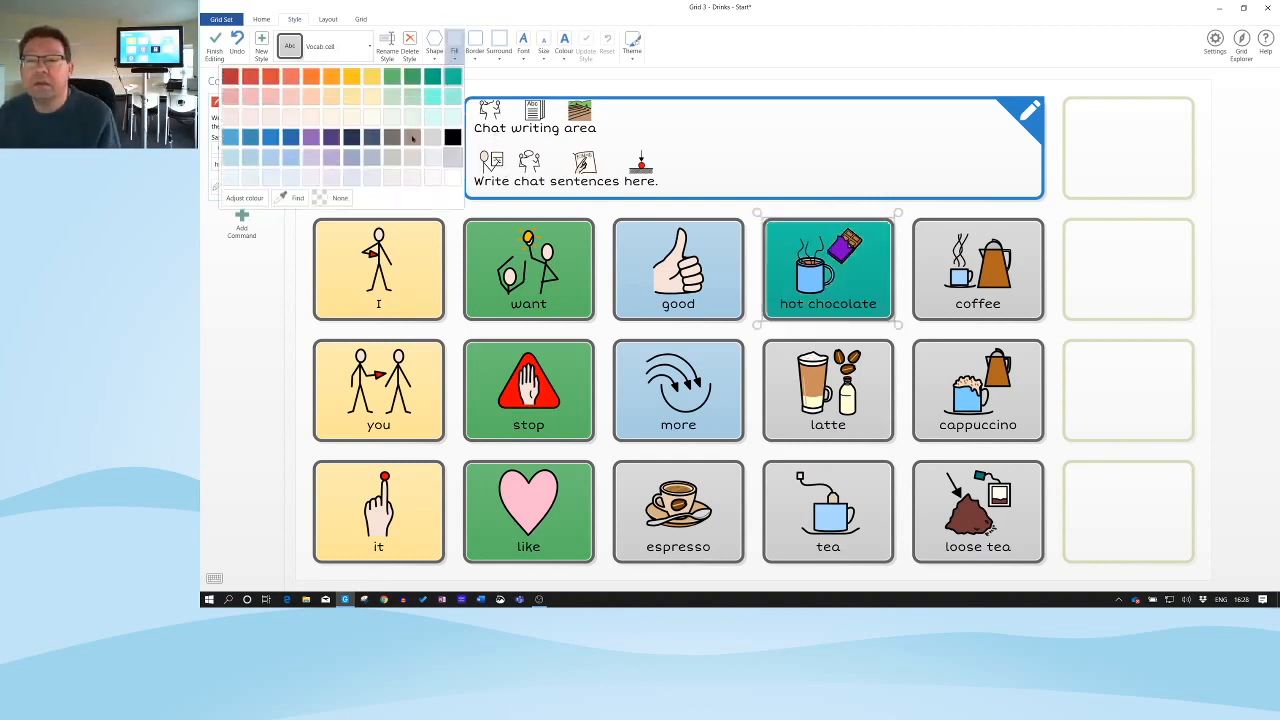
left_click(311, 160)
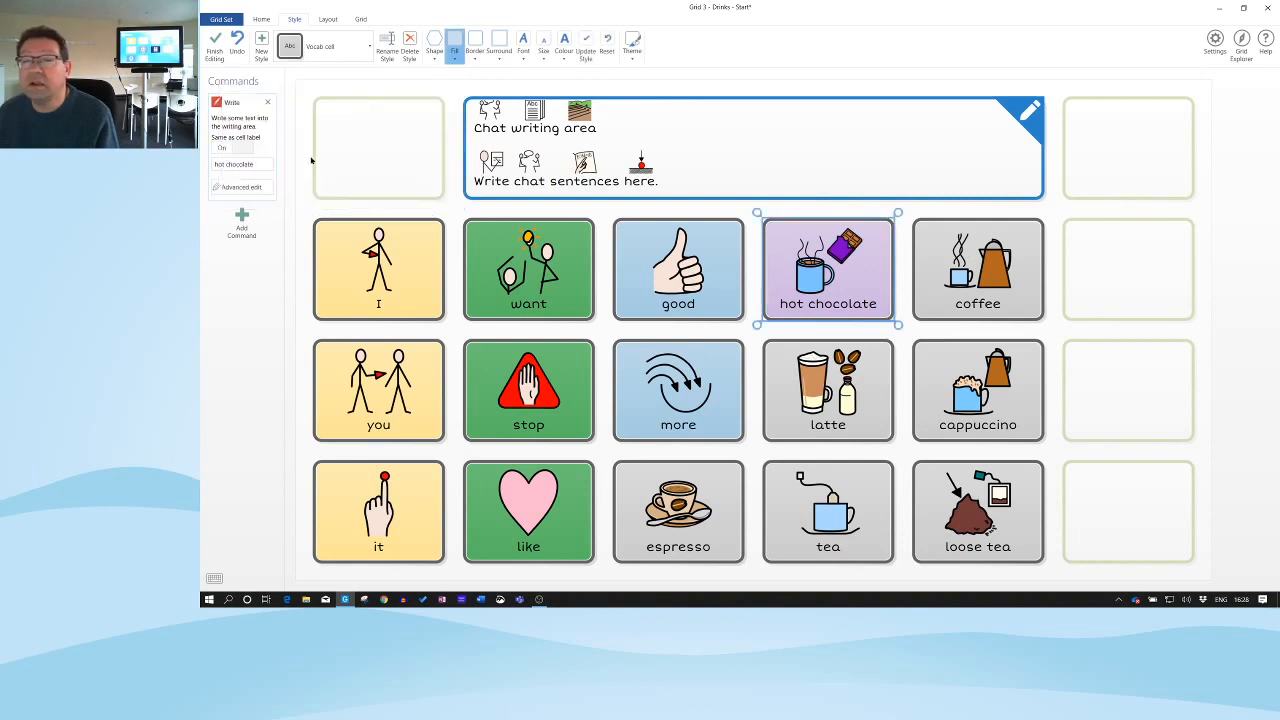
Step: Save the hot chocolate cell's look as a new style named "Context words"
left_click(261, 48)
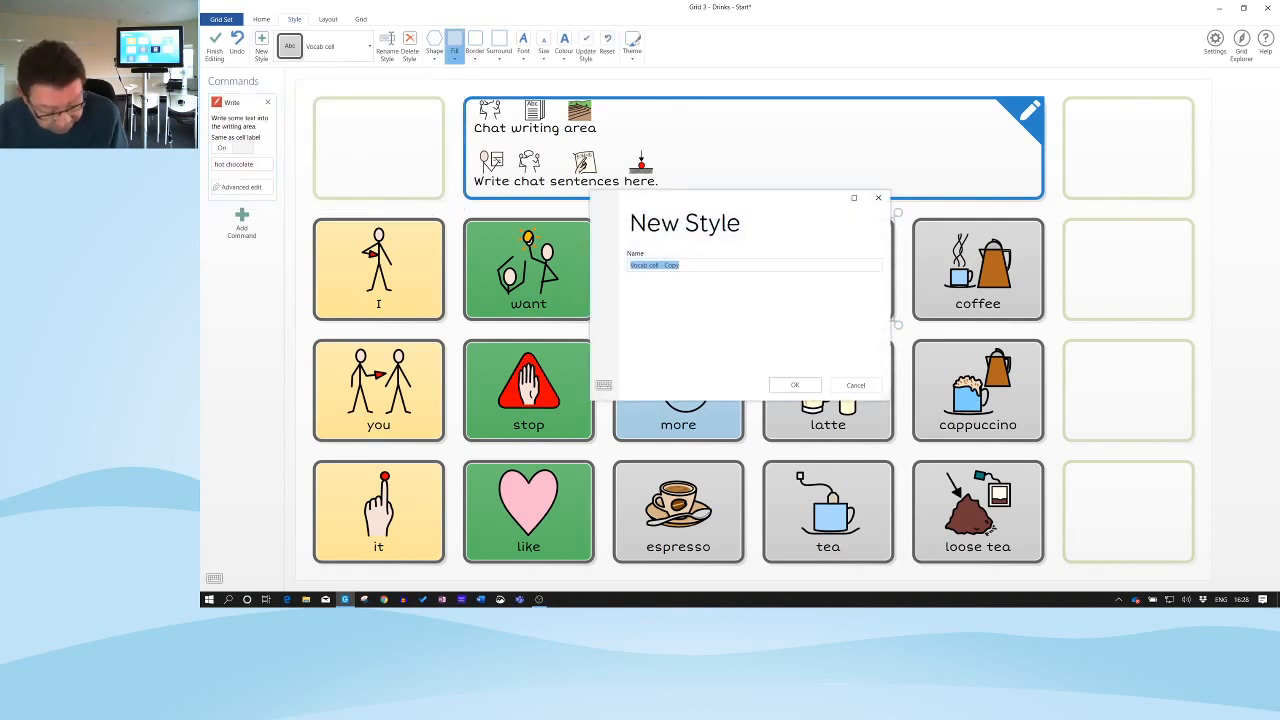
type("Co")
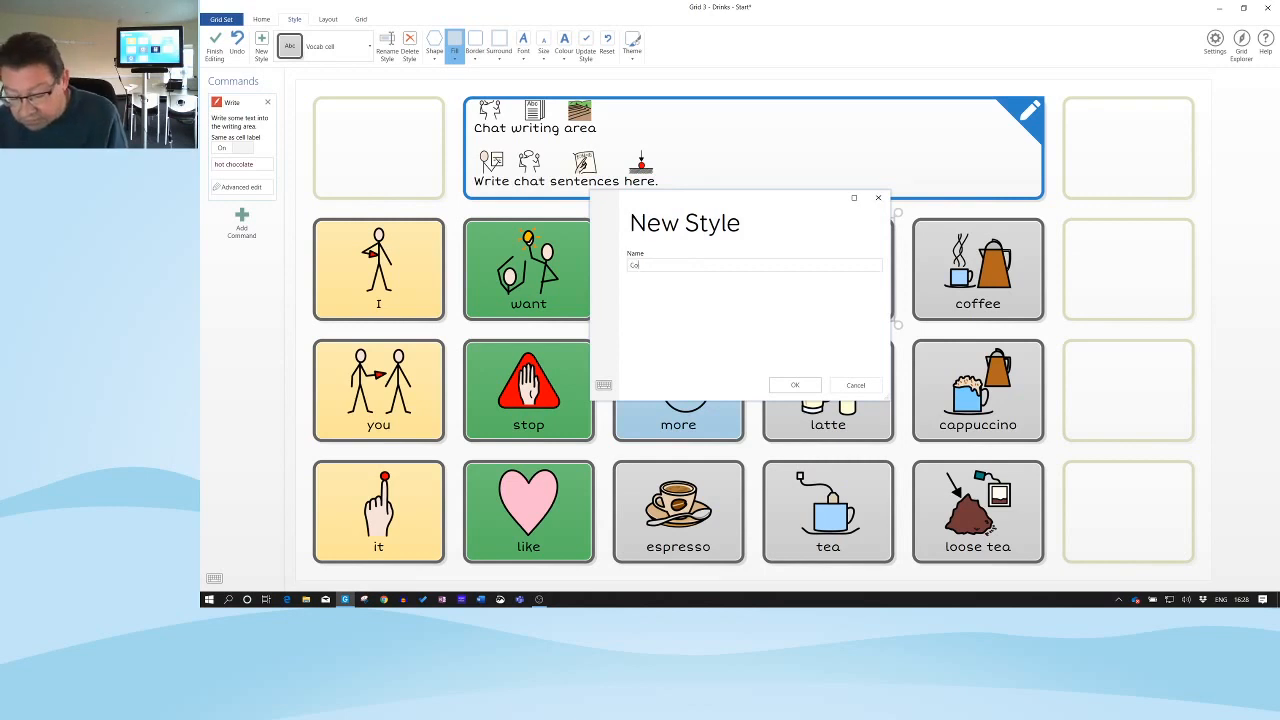
type("ntext words")
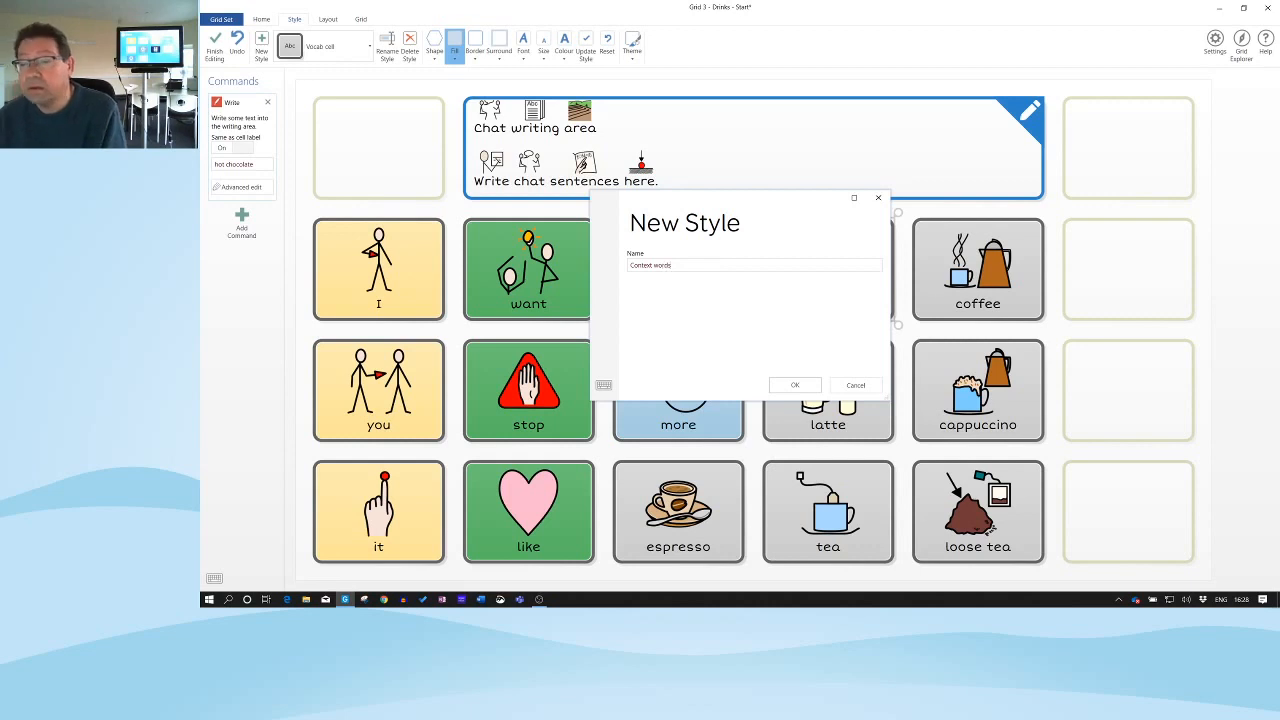
key("Return")
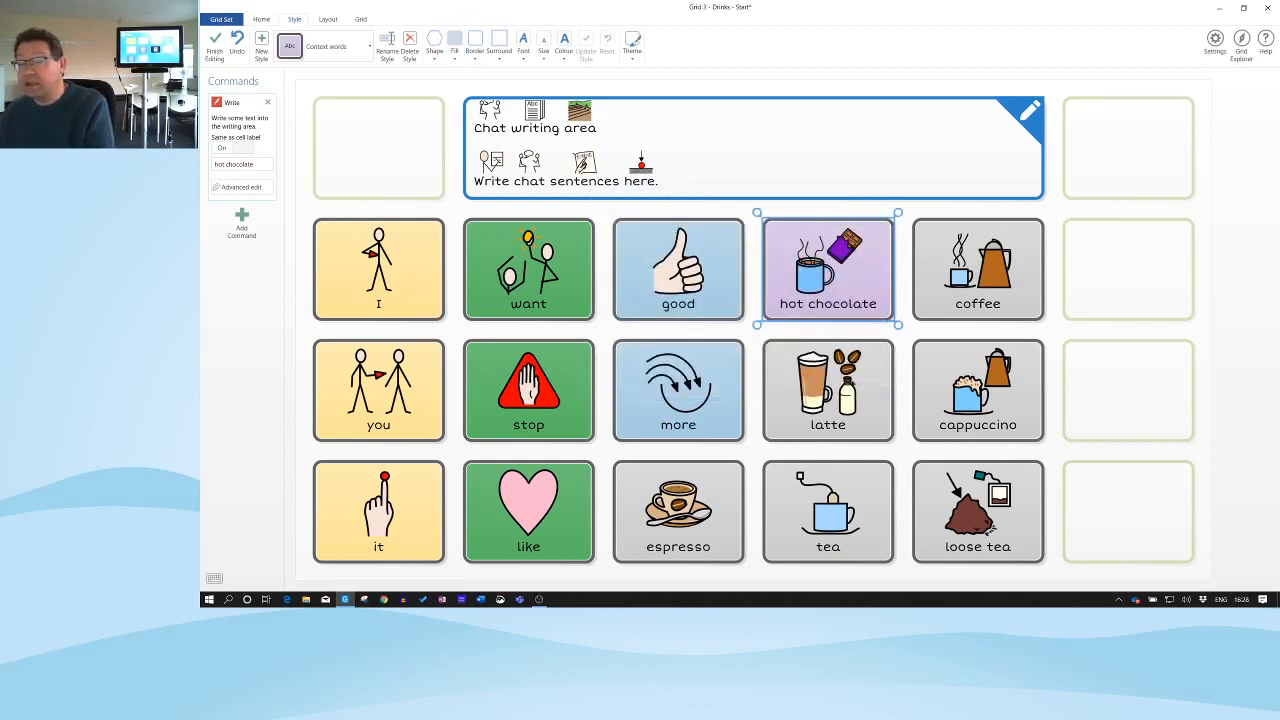
Step: Select all seven drink cells, from hot chocolate to loose tea plus espresso, and apply the Context words style to them
left_click(752, 266)
left_click_drag(752, 208, 1021, 538)
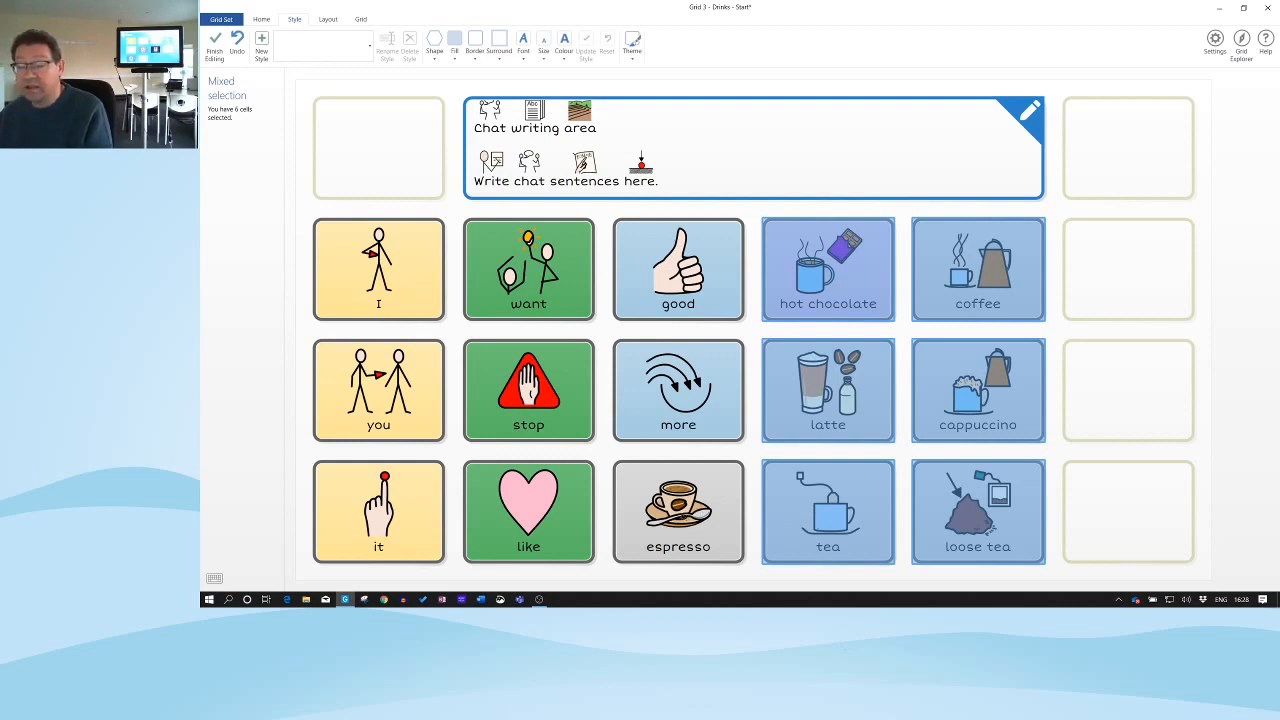
left_click(680, 520, "ctrl")
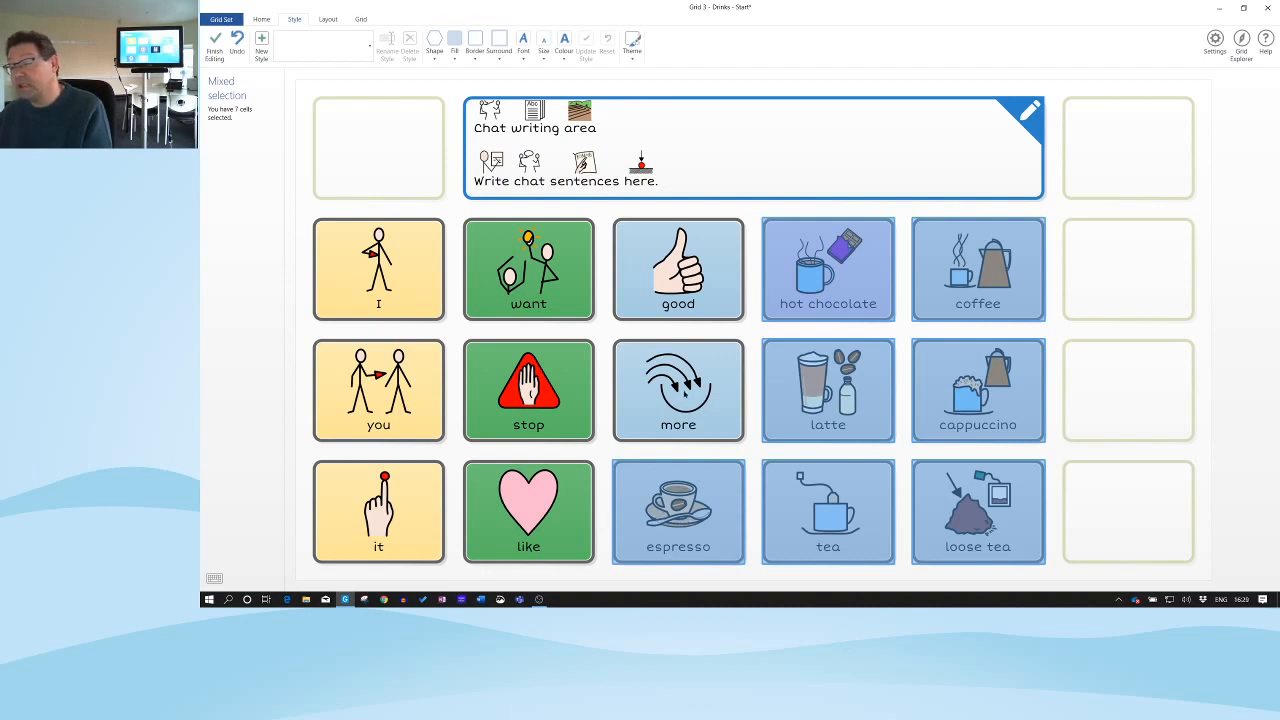
left_click(681, 396, "ctrl")
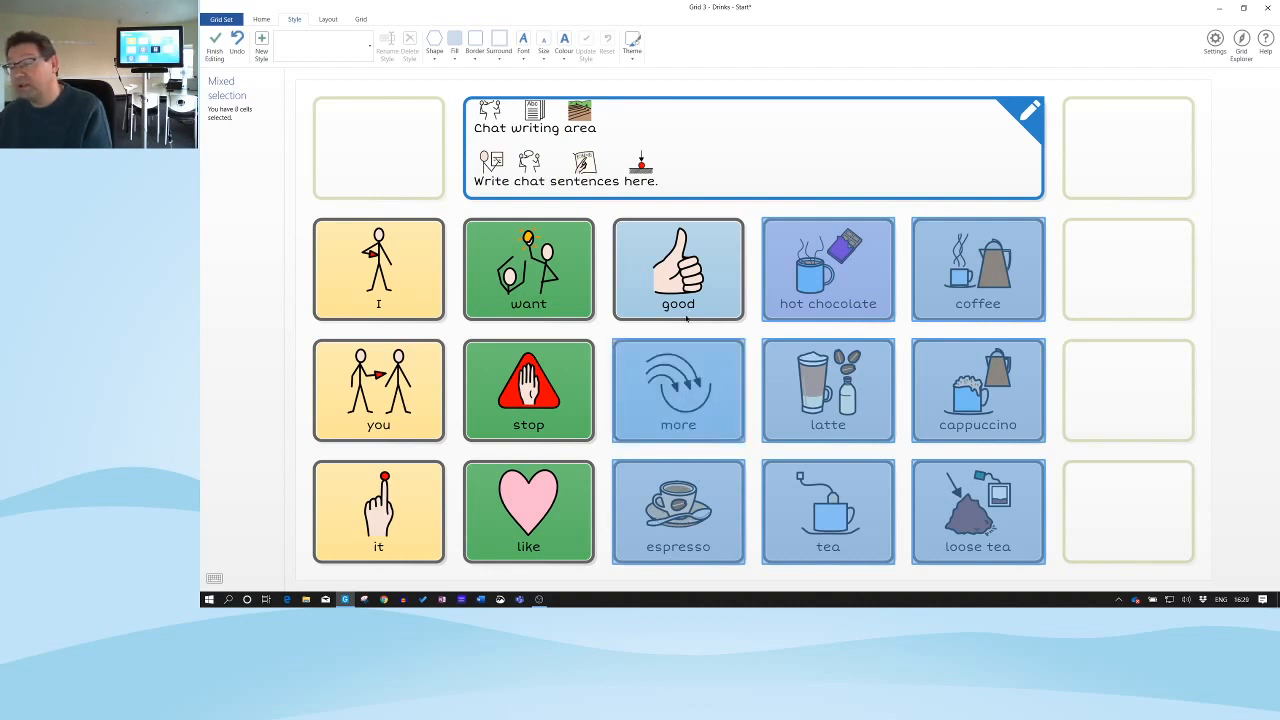
left_click(698, 388, "ctrl")
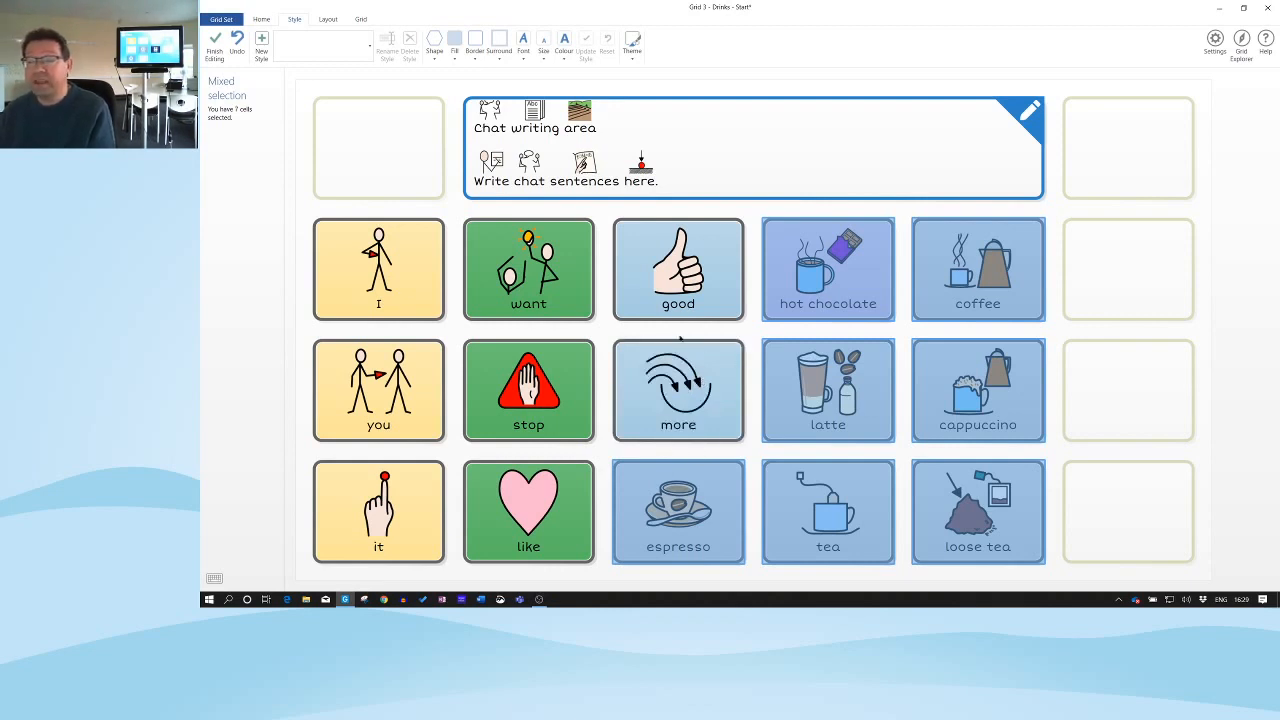
left_click(353, 48)
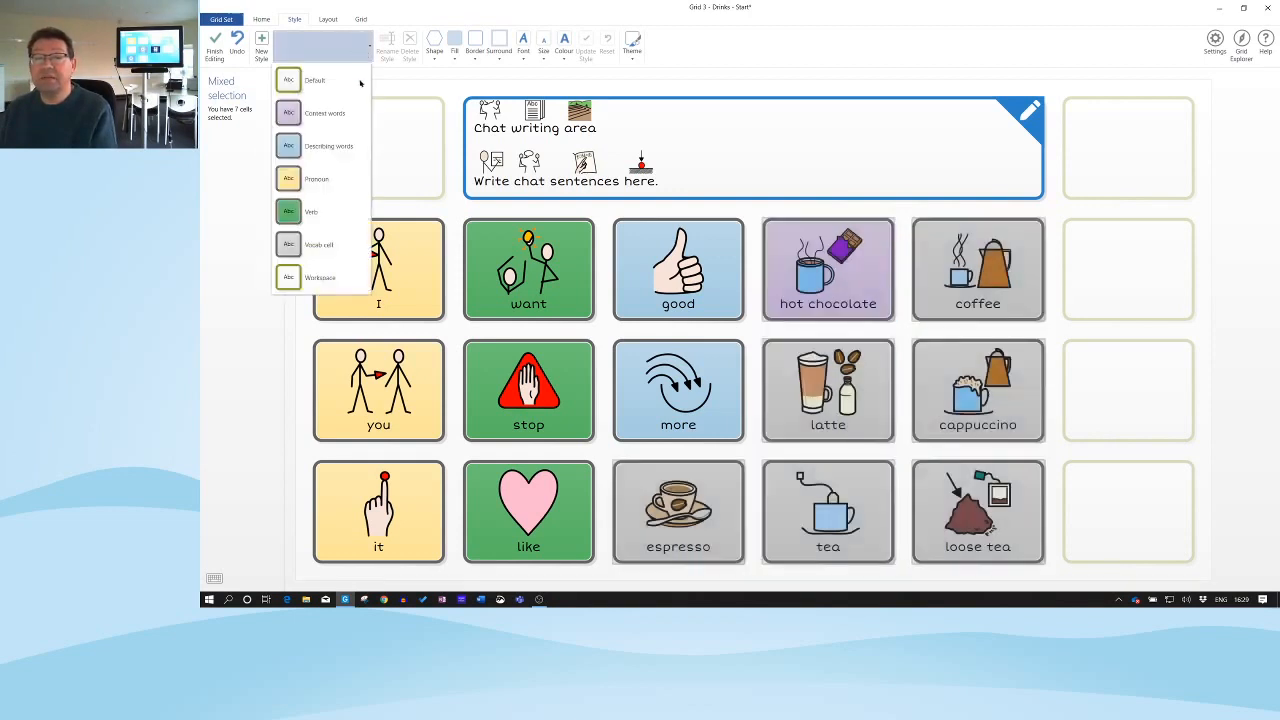
left_click(338, 116)
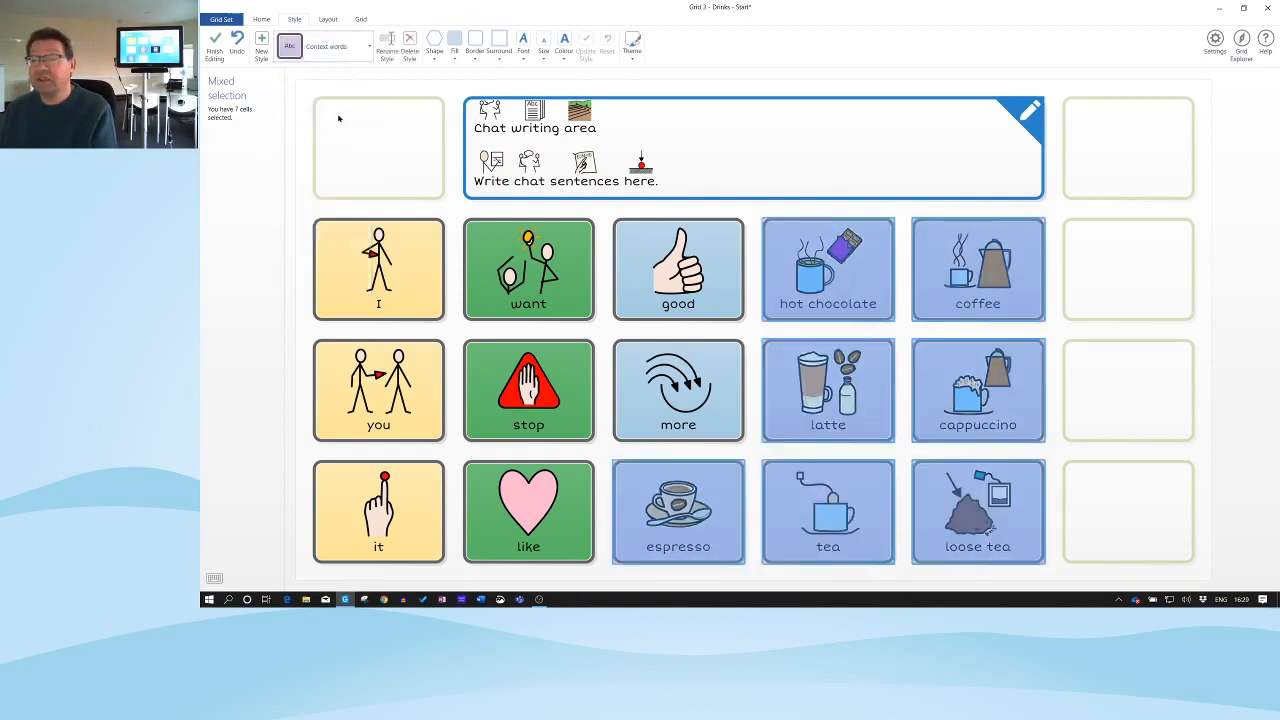
Step: Fill the hot chocolate cell with orange and update the Context words style with that colour
left_click(830, 290)
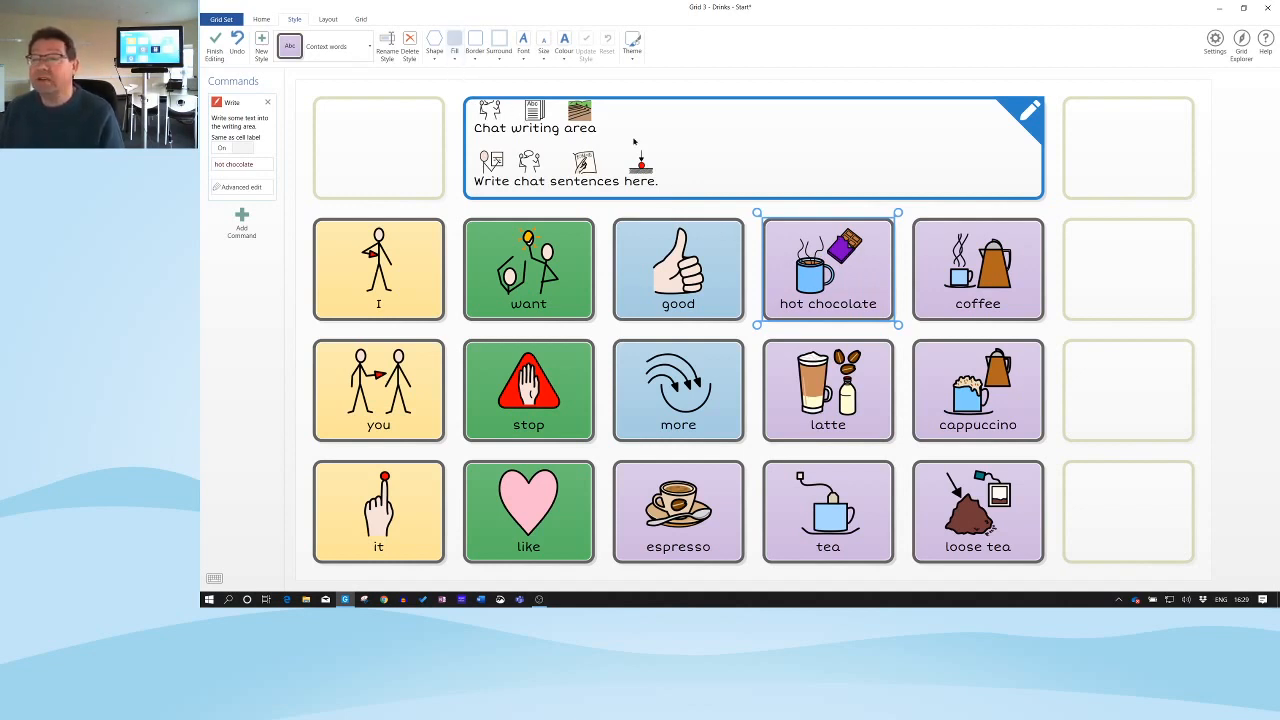
left_click(456, 60)
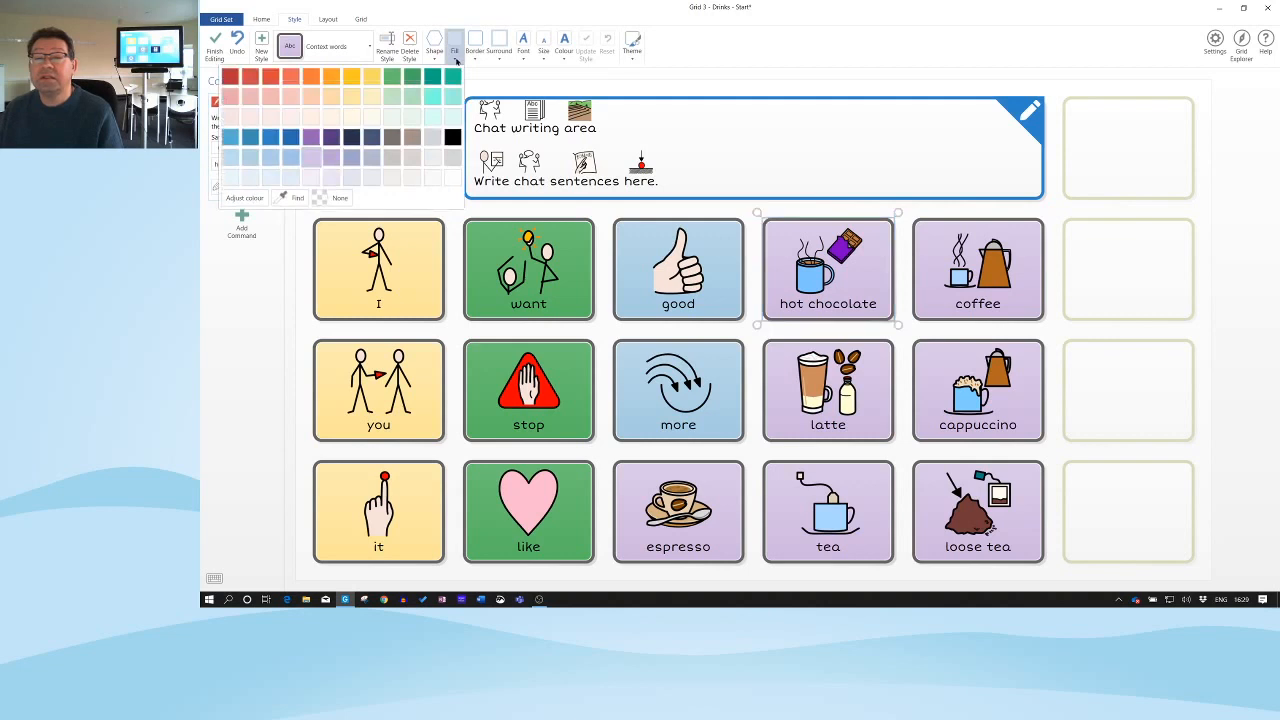
left_click(333, 78)
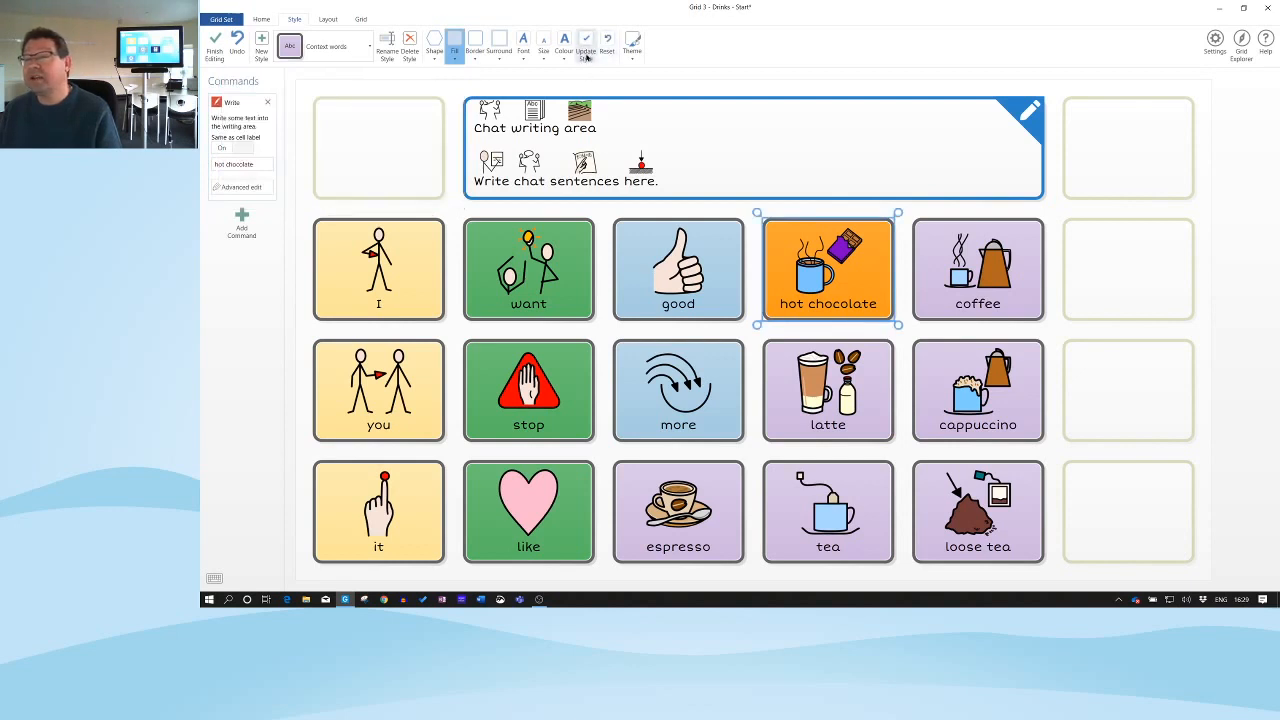
left_click(586, 50)
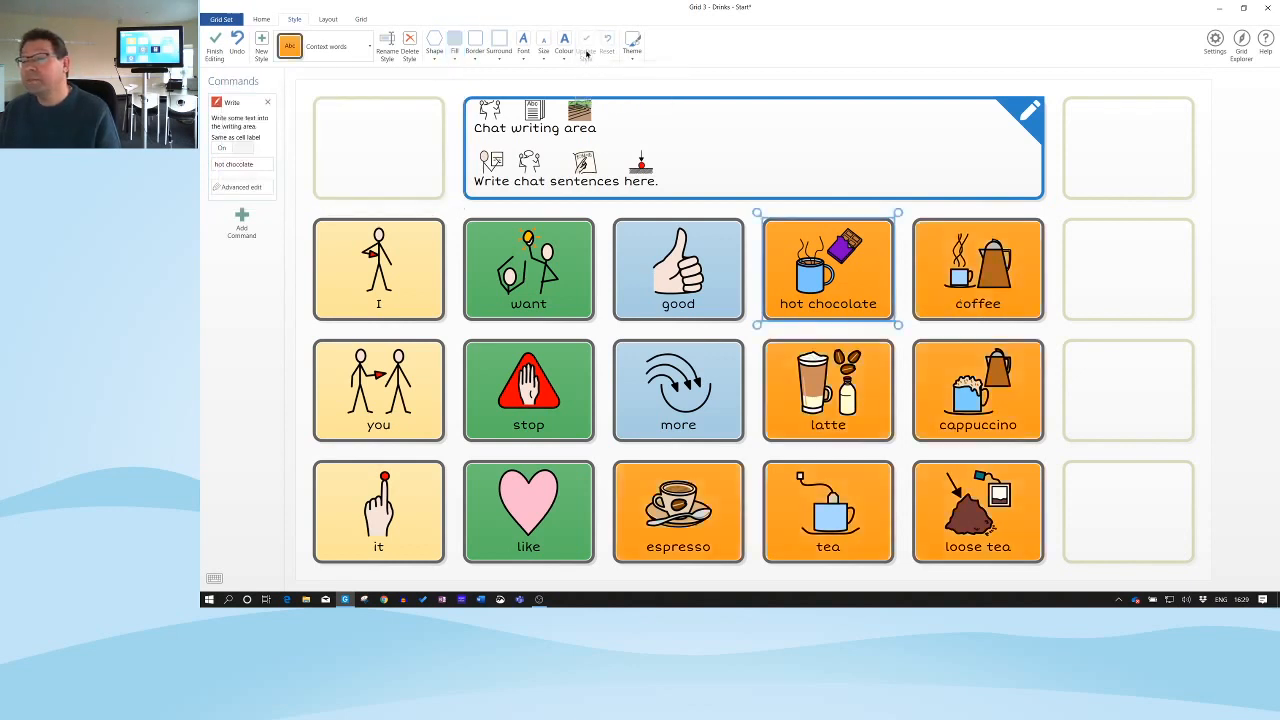